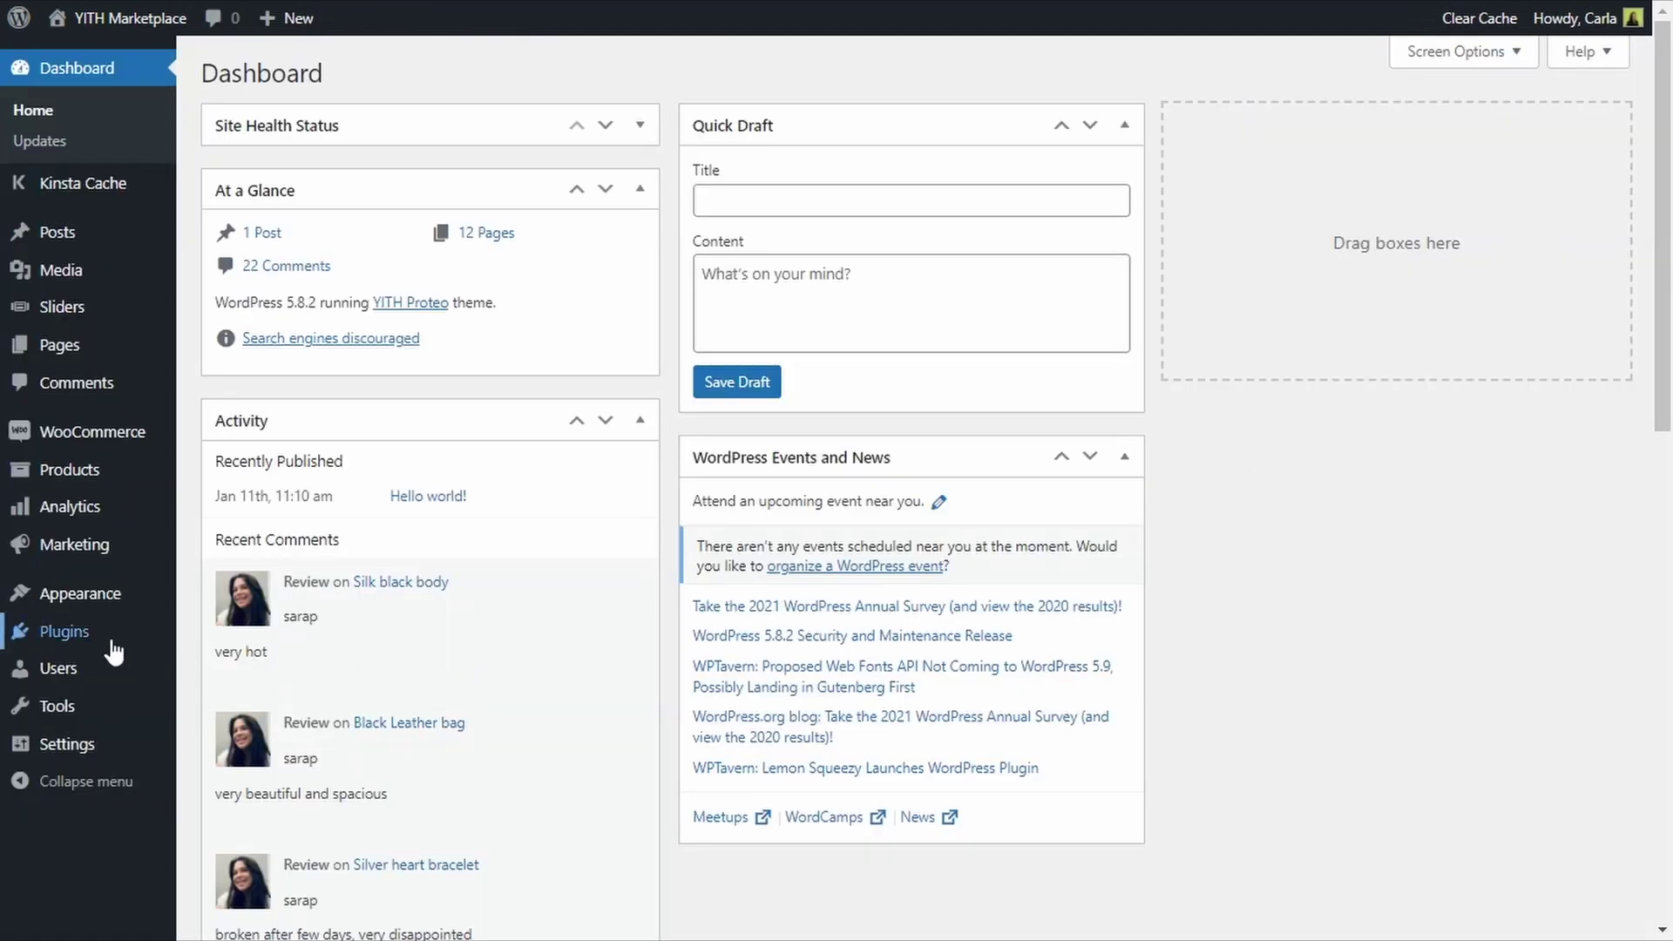
Search the installed plugins for "subscription" and activate YITH WooCommerce Subscription Premium.
{"action": "mouse_move", "coordinate": [112, 649]}
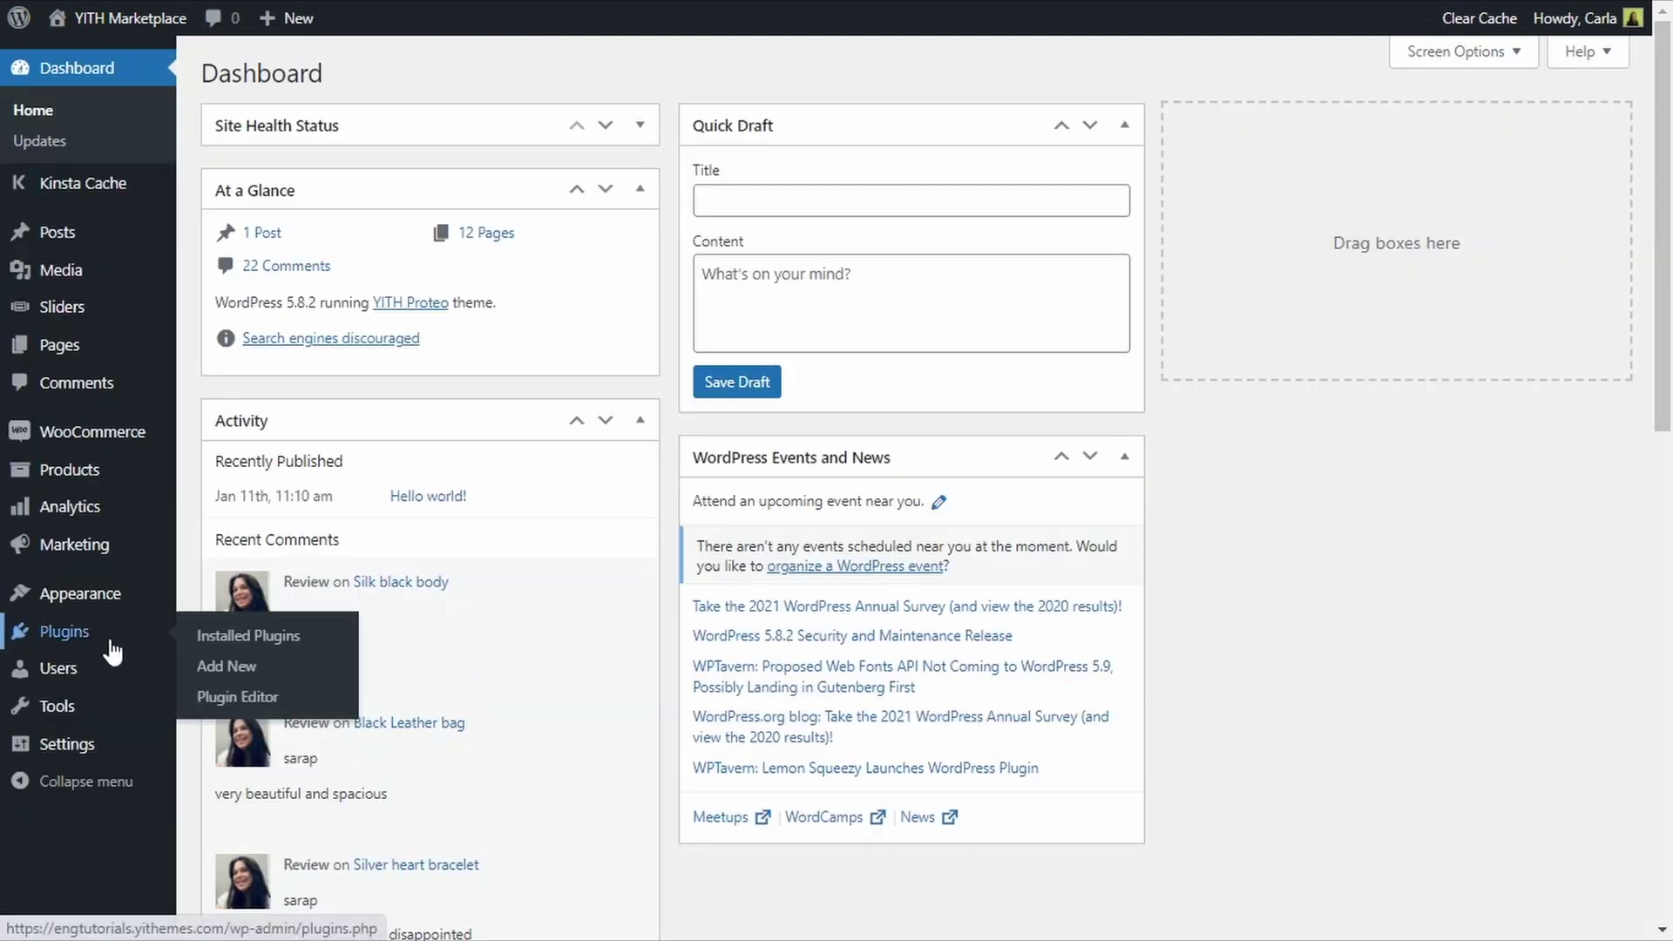
{"action": "left_click", "coordinate": [220, 646]}
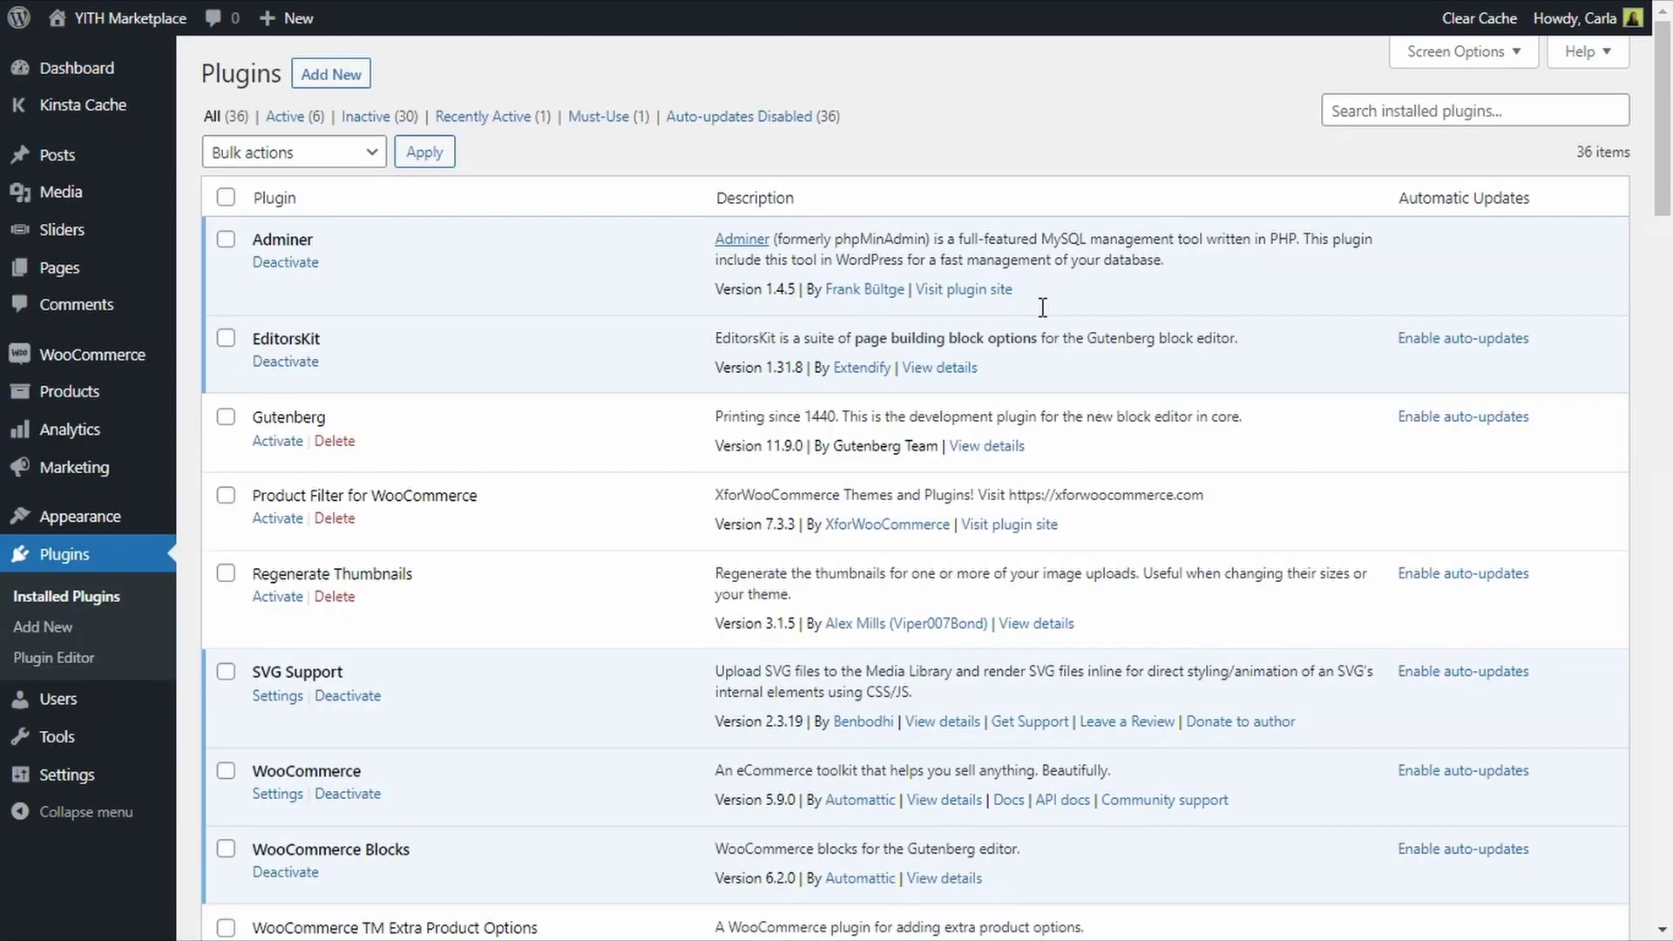
{"action": "left_click", "coordinate": [1429, 111]}
{"action": "type", "text": "subscription"}
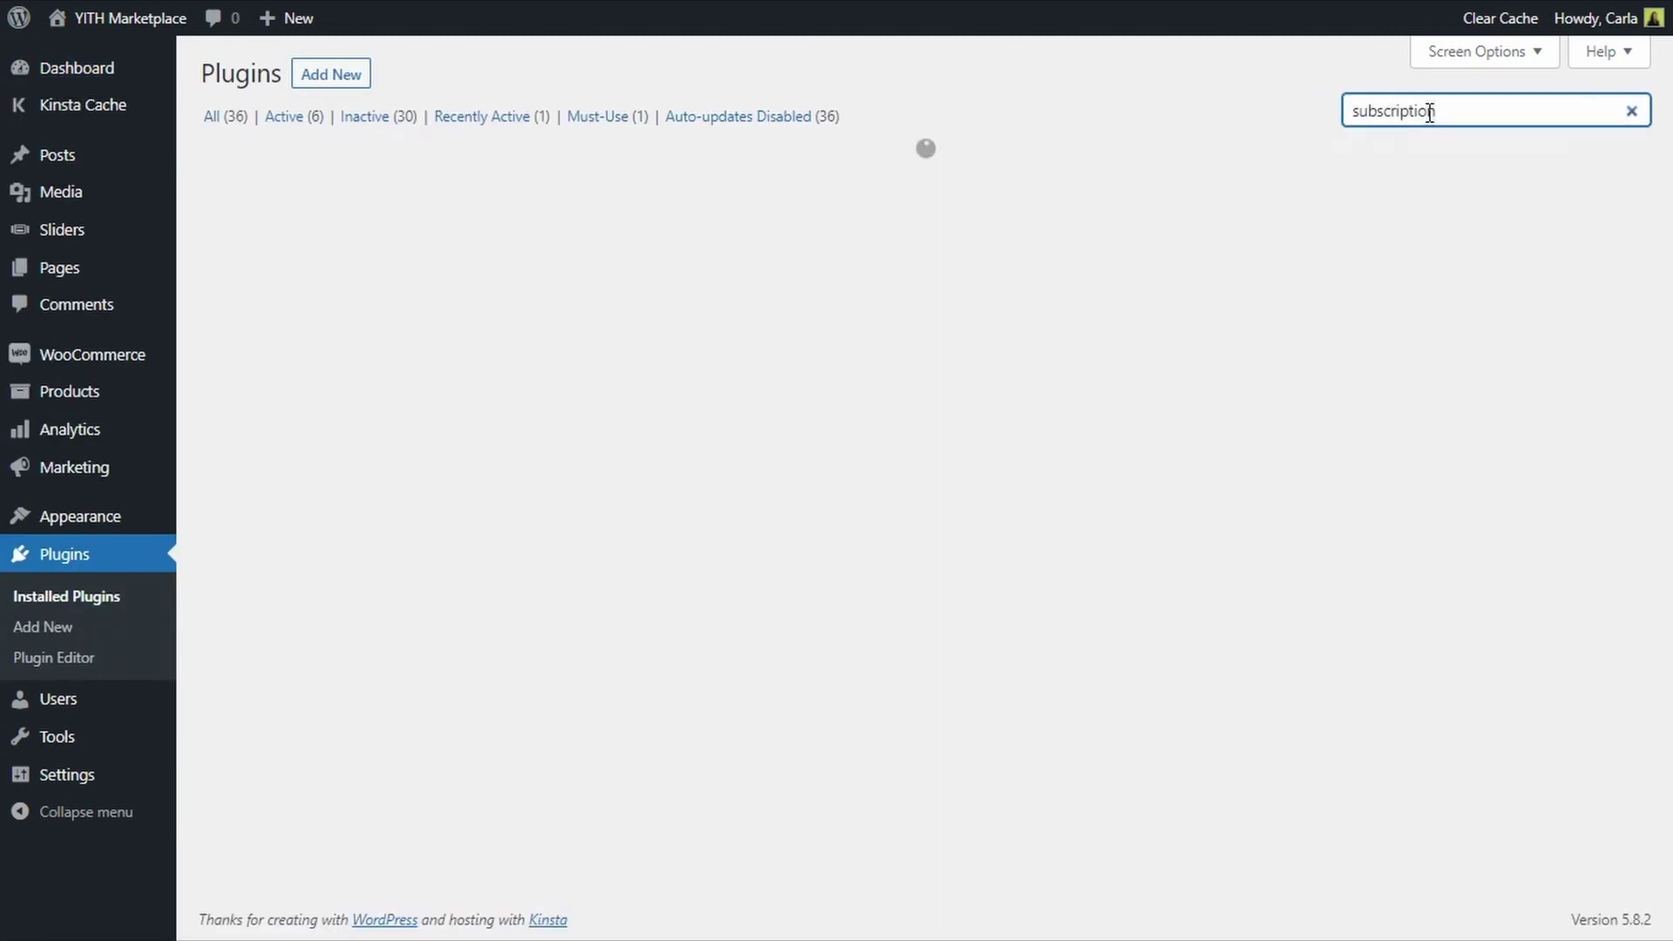
{"action": "left_click", "coordinate": [288, 265]}
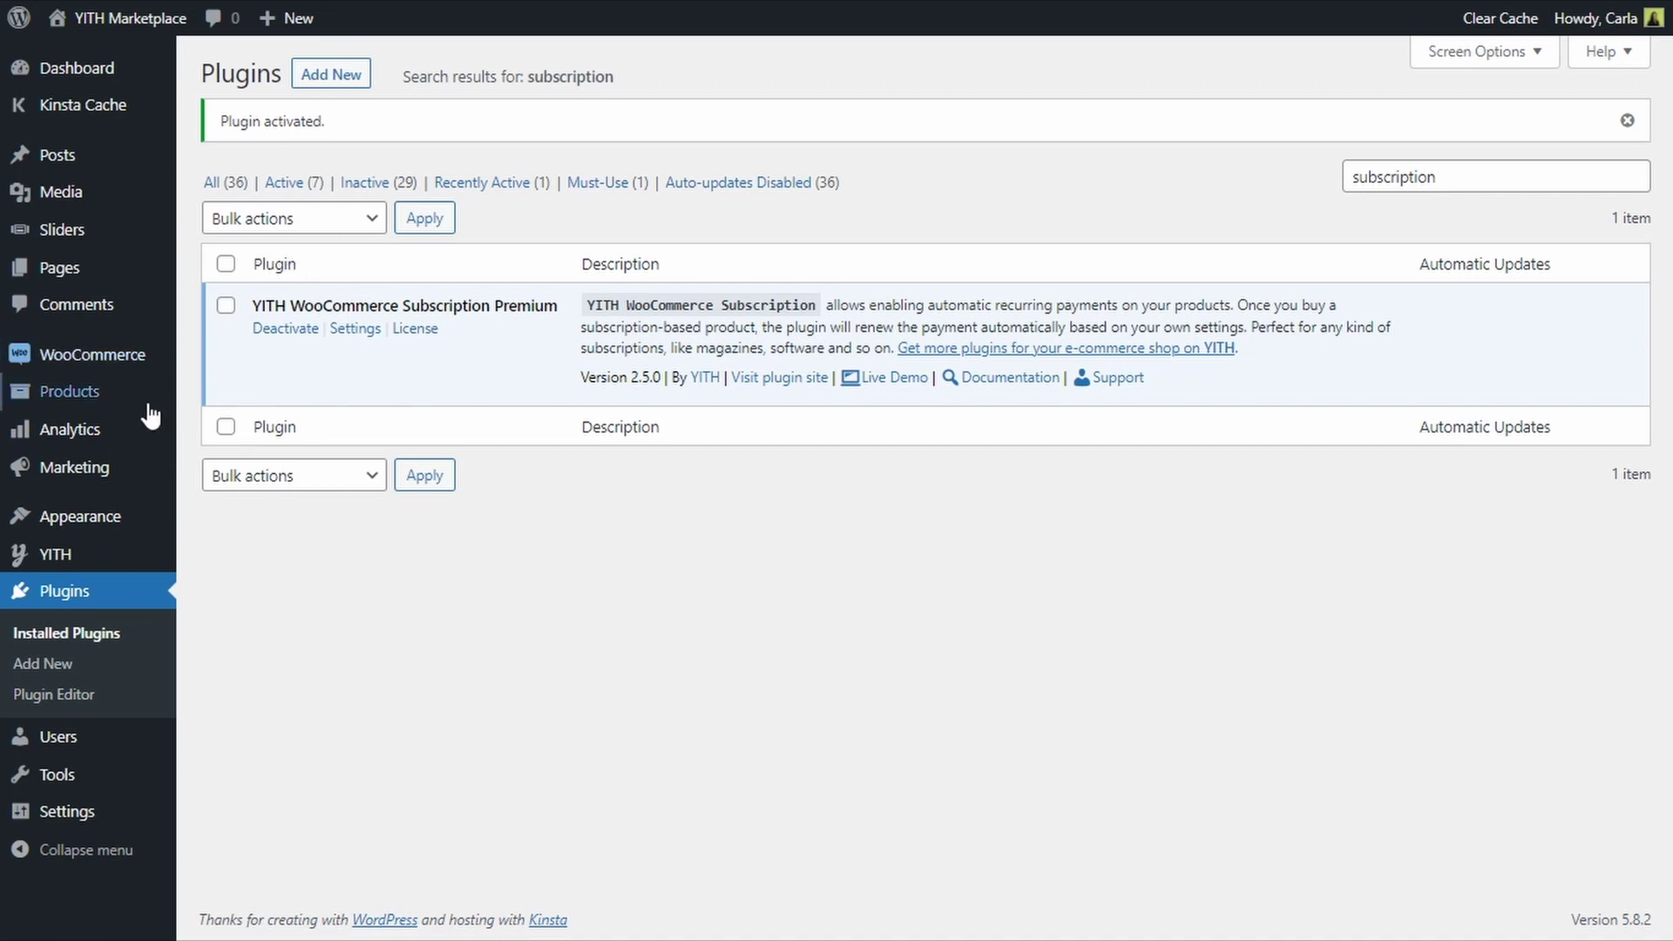
Create a new product named "Italian Food Subscription Box".
{"action": "mouse_move", "coordinate": [122, 405]}
{"action": "left_click", "coordinate": [247, 428]}
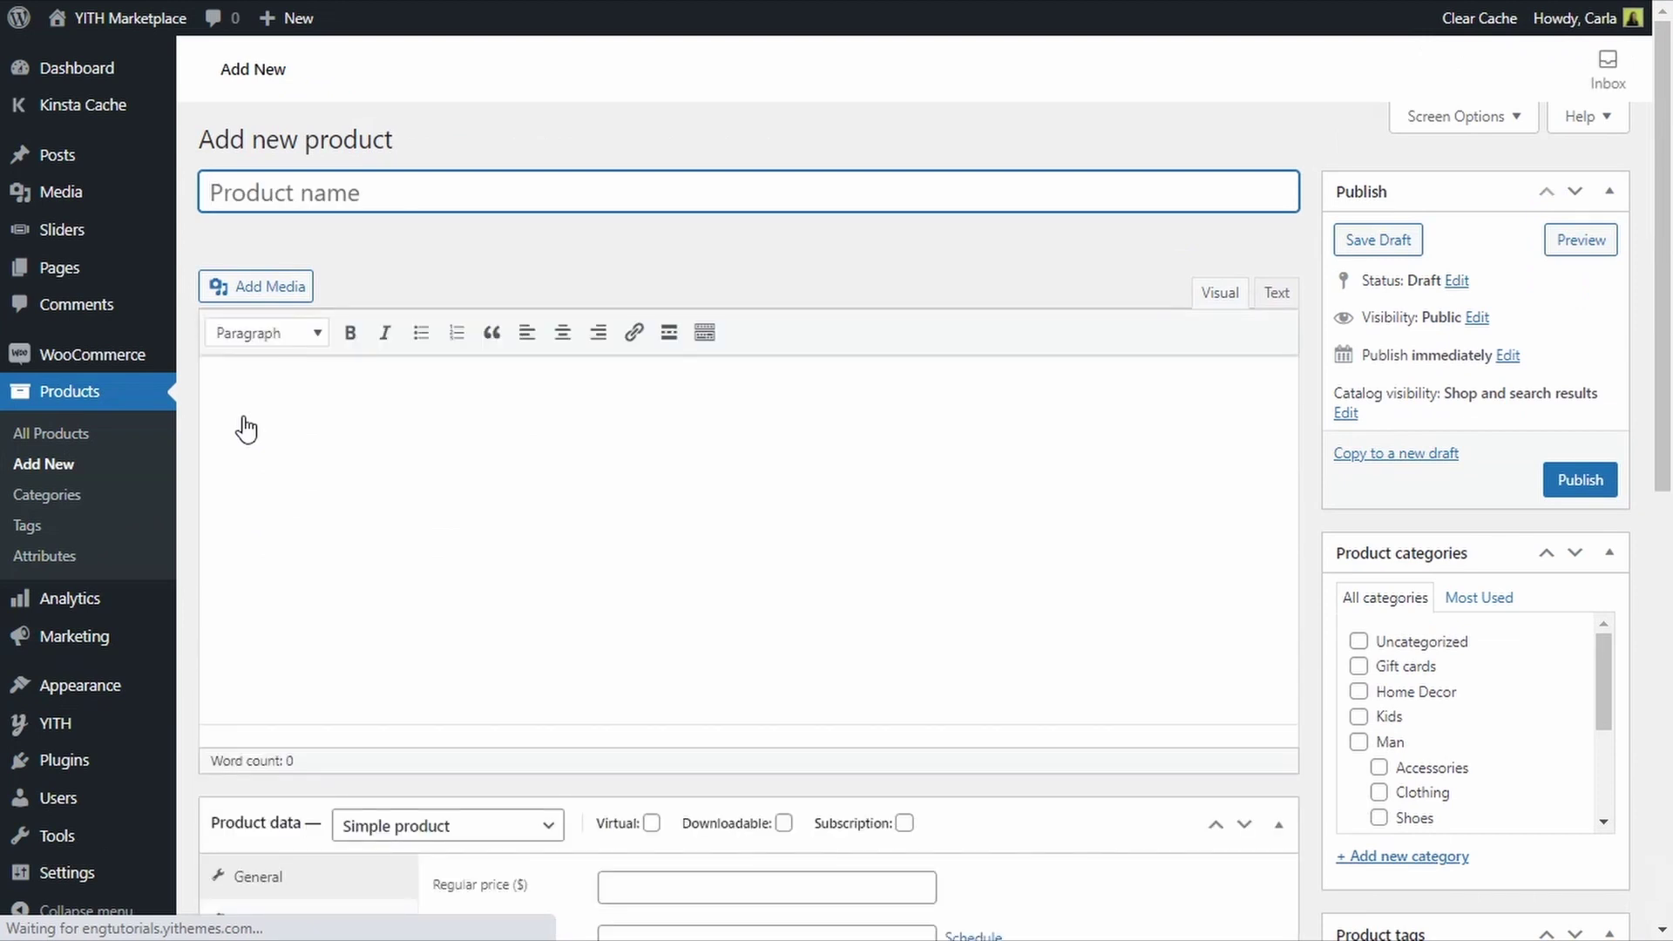
{"action": "type", "text": "Italian Food Subscription Box"}
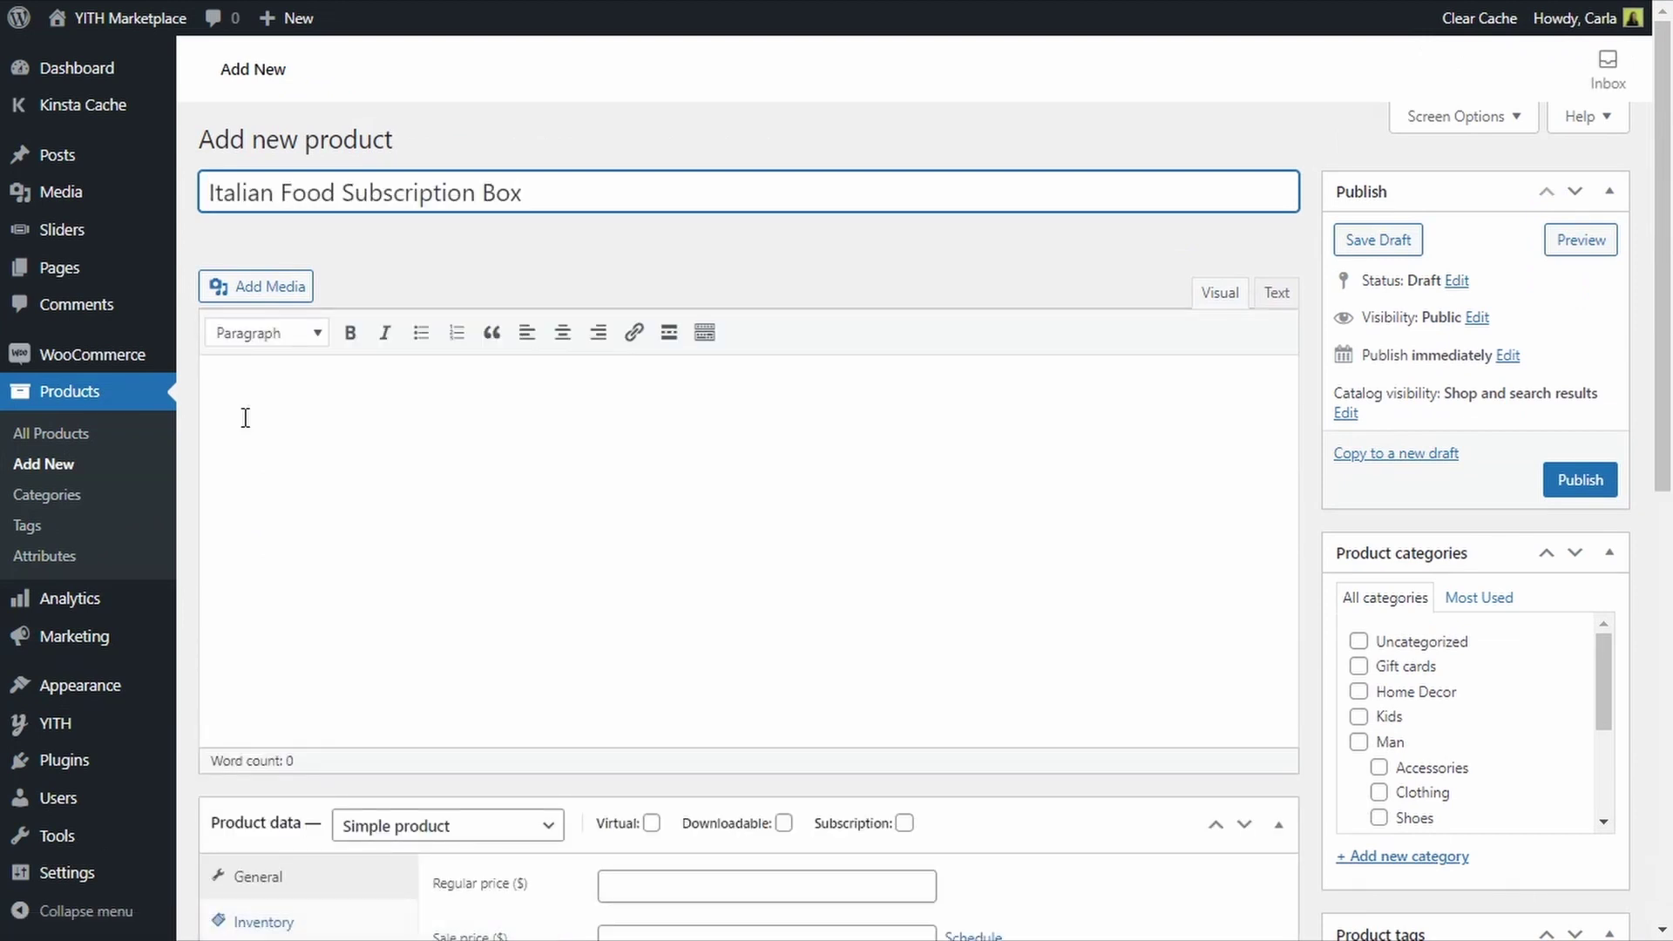
Enter "Traditional Italian products box." as the product's short description.
{"action": "scroll", "coordinate": [245, 418], "scroll_direction": "down", "scroll_amount": 9}
{"action": "left_click", "coordinate": [366, 590]}
{"action": "type", "text": "Traditional Italian products box."}
{"action": "scroll", "coordinate": [364, 593], "scroll_direction": "up", "scroll_amount": 5}
{"action": "scroll", "coordinate": [367, 601], "scroll_direction": "up", "scroll_amount": 4}
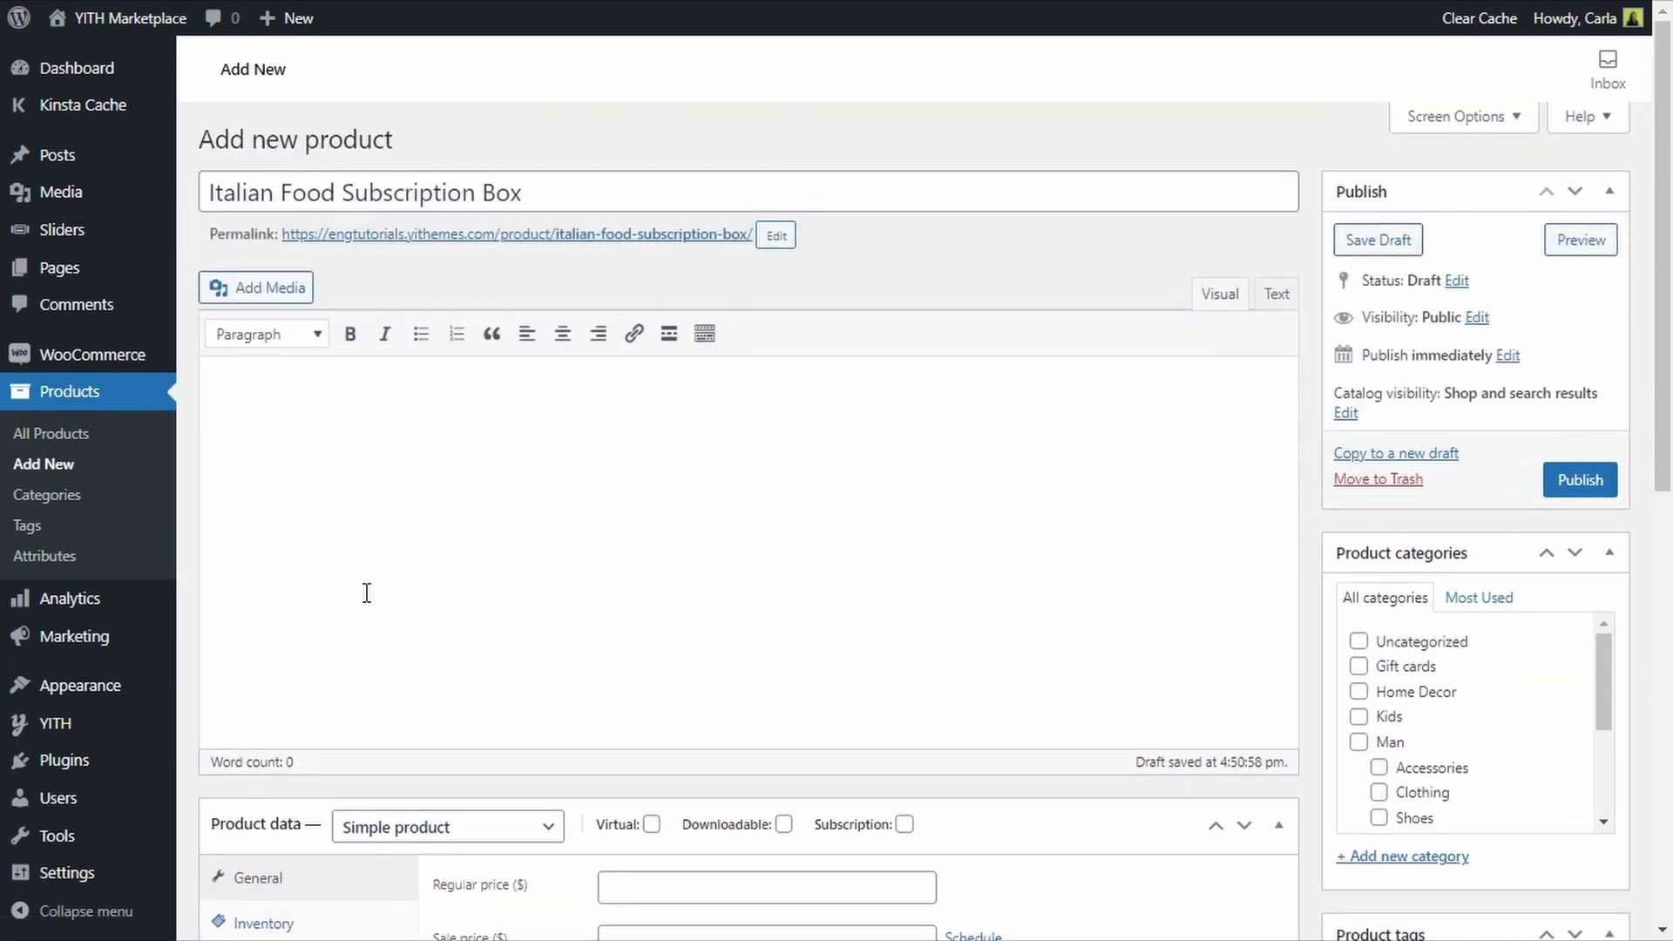
Enable the Subscription option in the simple product's data, turning it off and back on to compare the available settings.
{"action": "scroll", "coordinate": [367, 593], "scroll_direction": "down", "scroll_amount": 2}
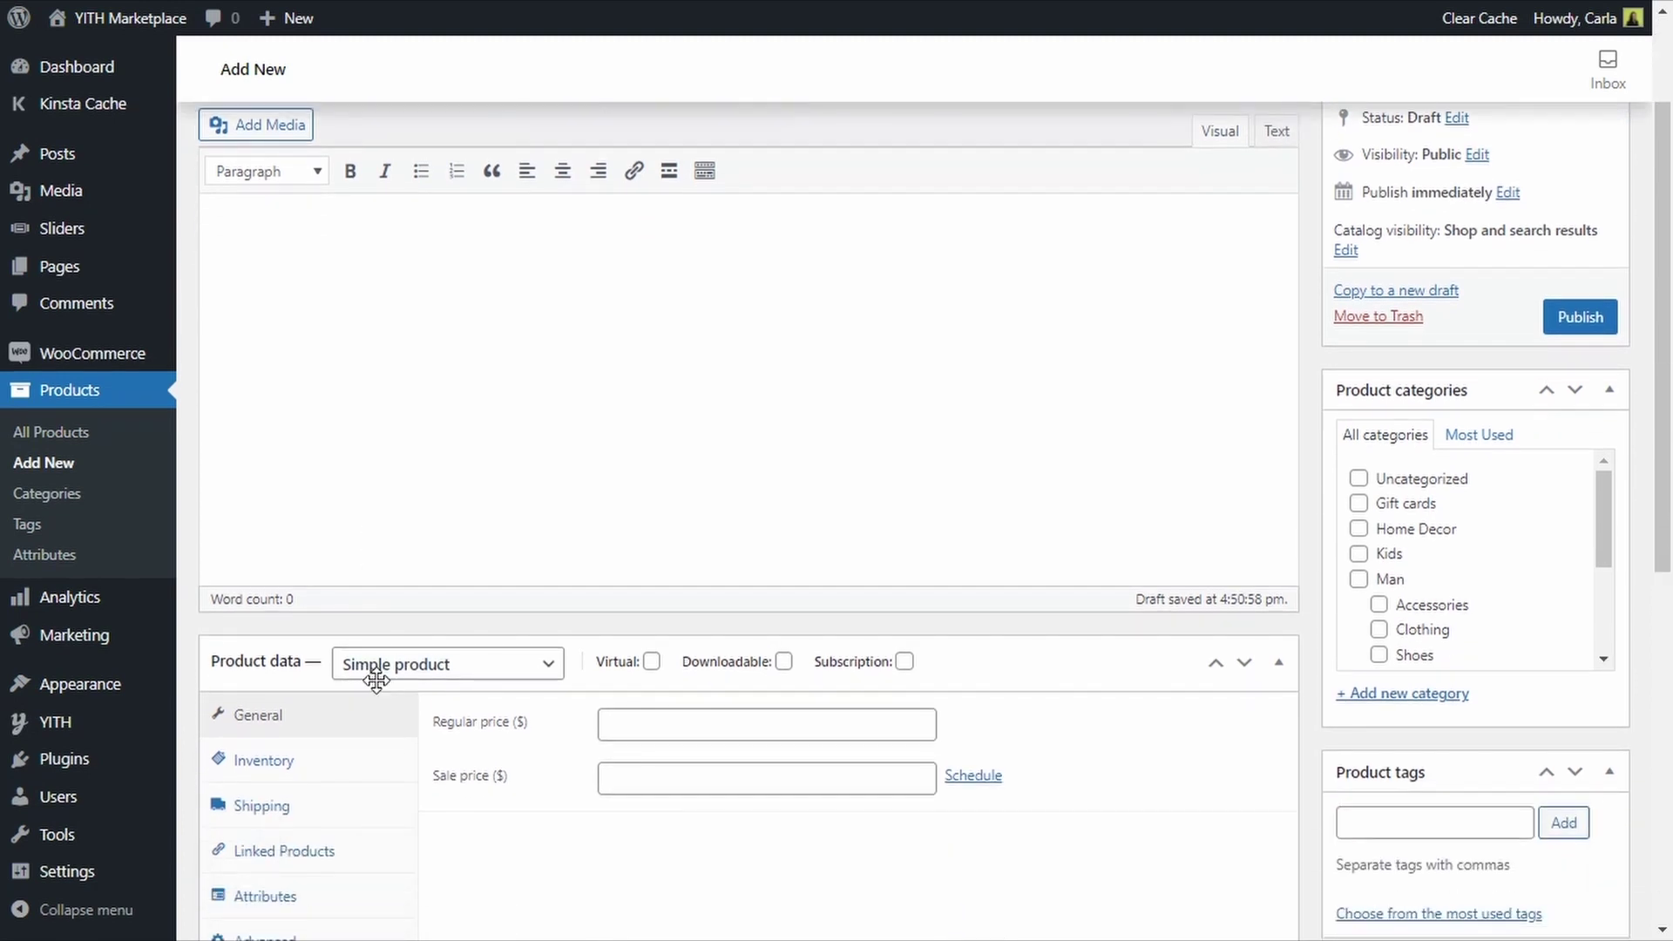
{"action": "scroll", "coordinate": [305, 693], "scroll_direction": "down", "scroll_amount": 3}
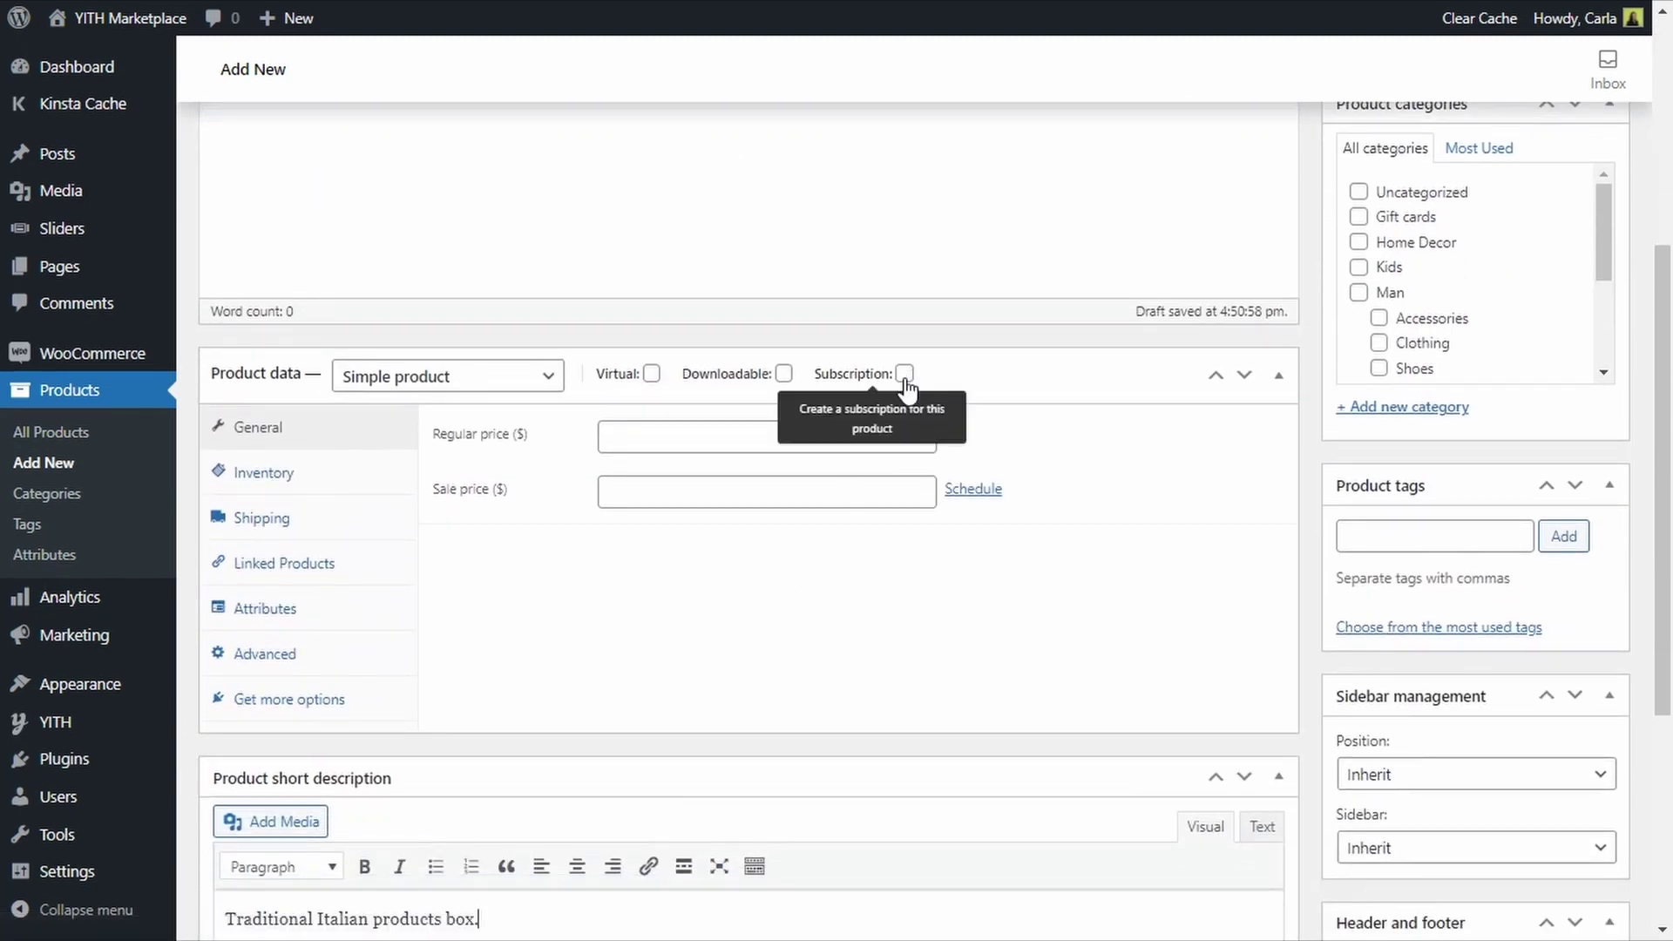
{"action": "left_click", "coordinate": [905, 375]}
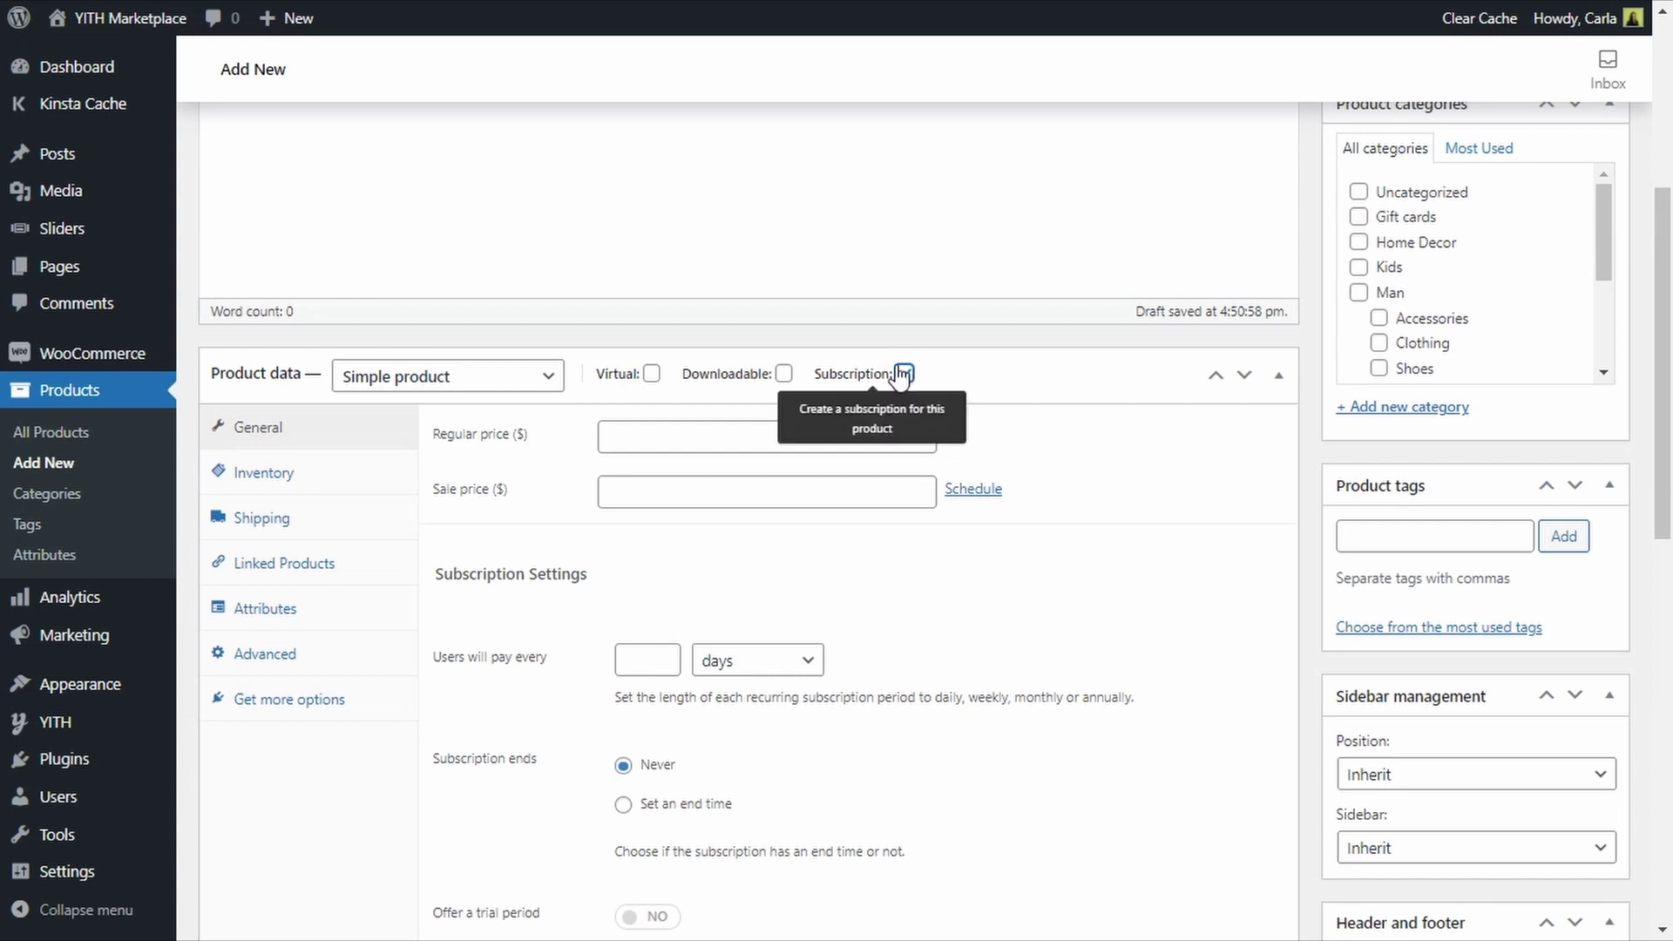
{"action": "scroll", "coordinate": [872, 654], "scroll_direction": "down", "scroll_amount": 8}
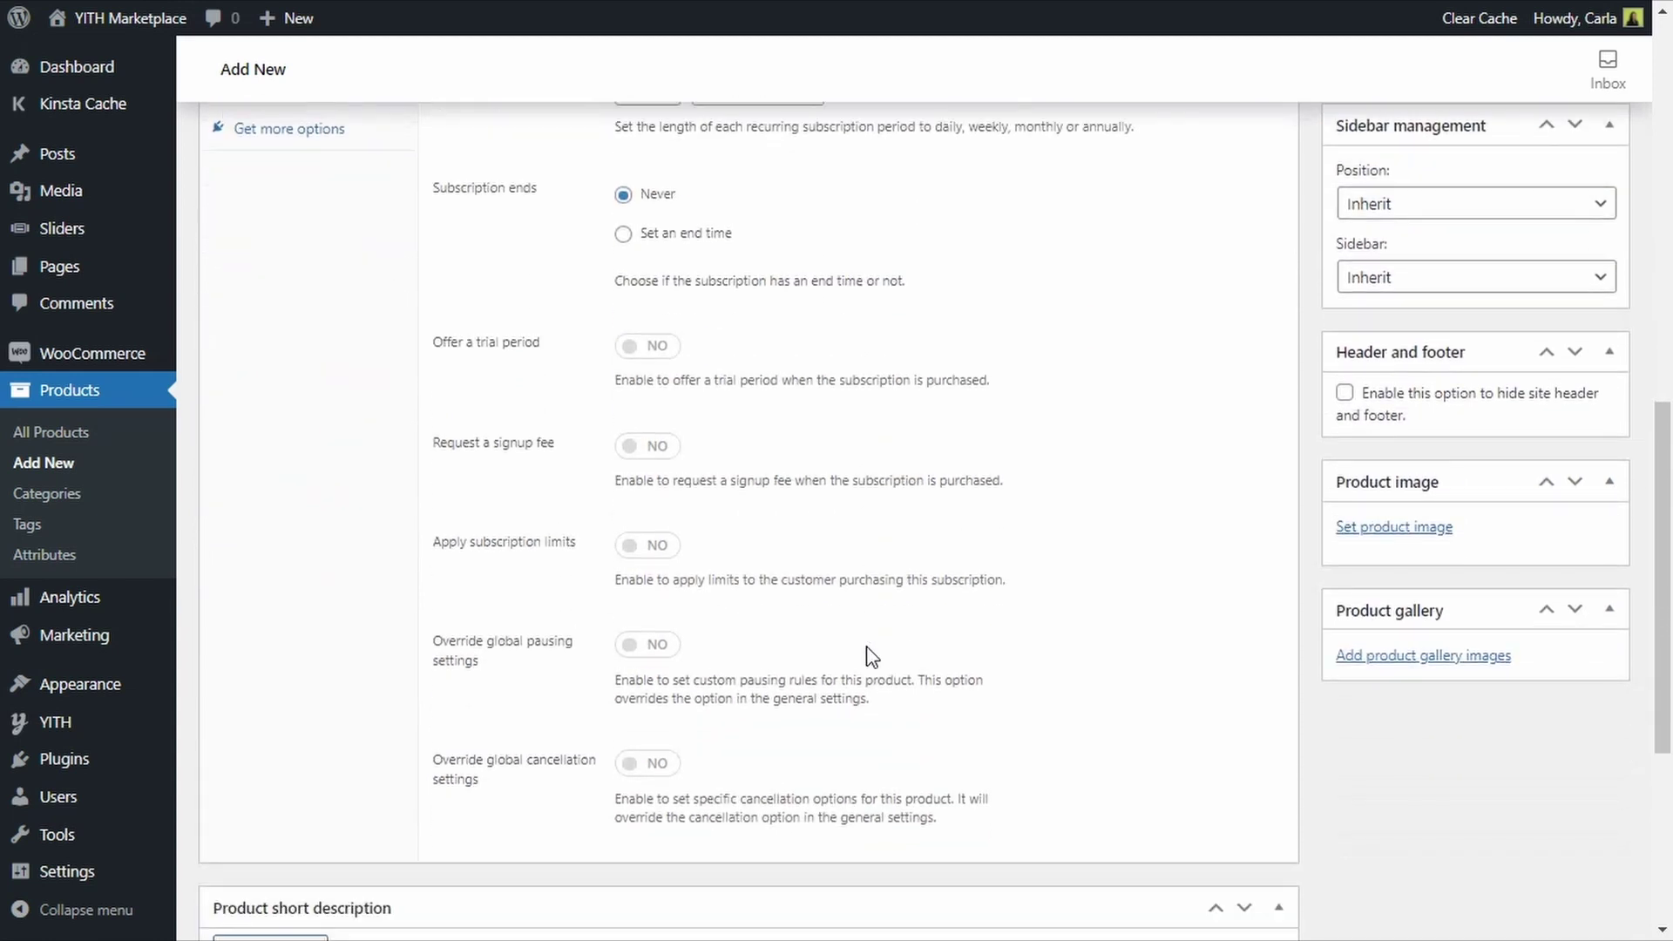
{"action": "scroll", "coordinate": [872, 656], "scroll_direction": "up", "scroll_amount": 4}
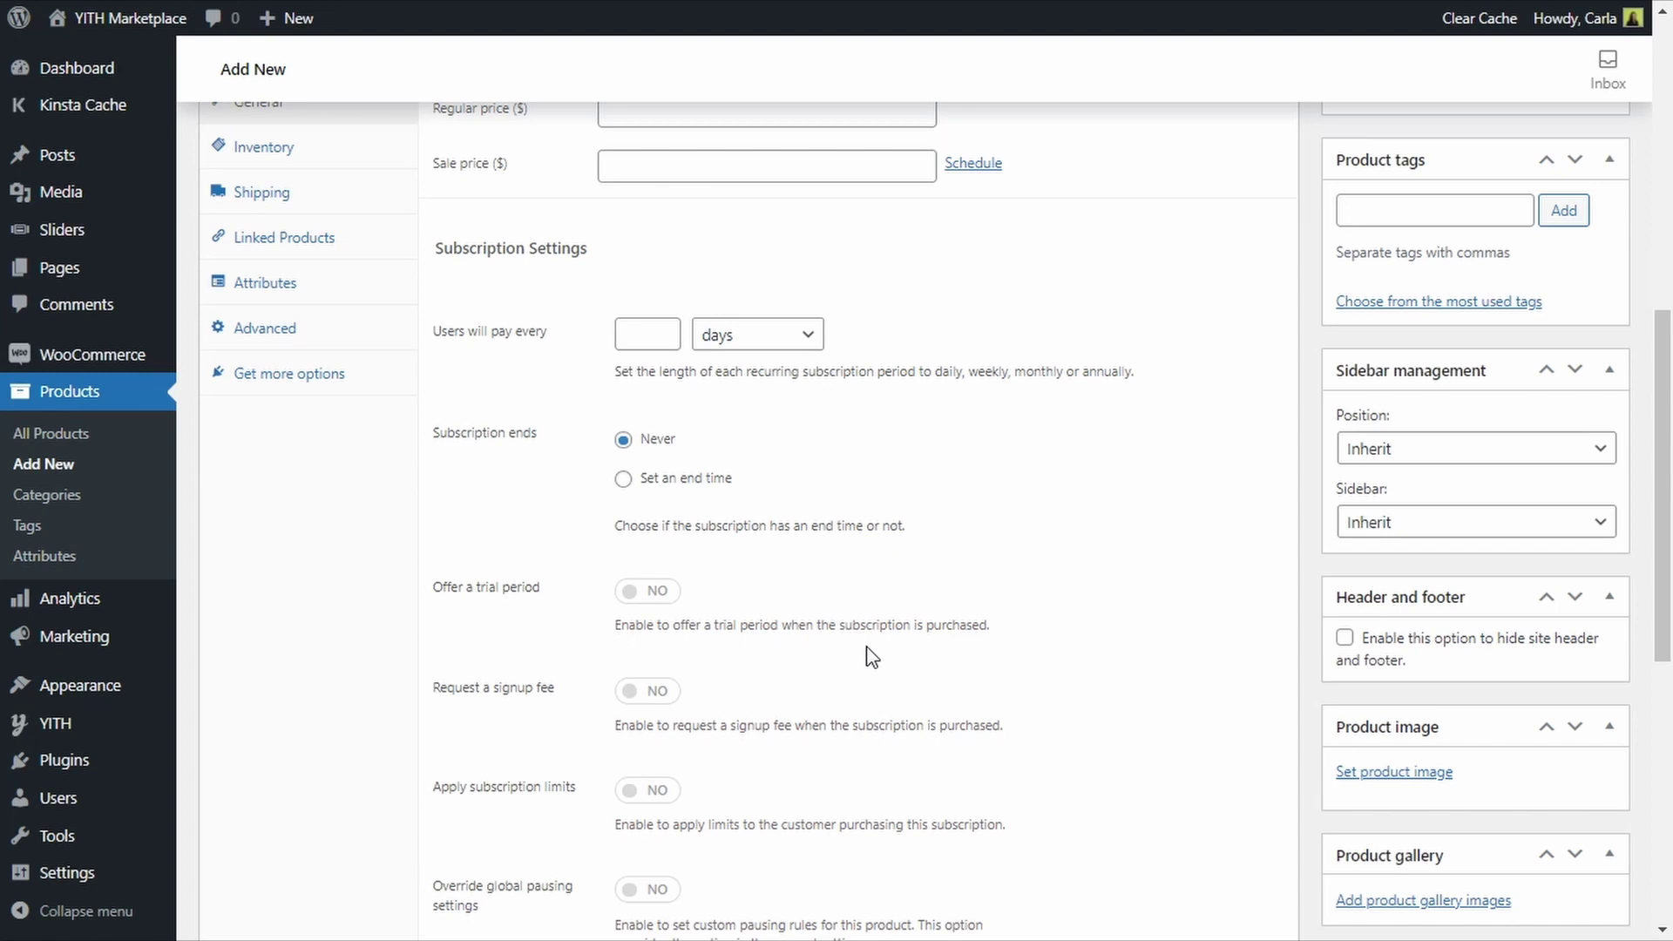
{"action": "scroll", "coordinate": [872, 656], "scroll_direction": "up", "scroll_amount": 5}
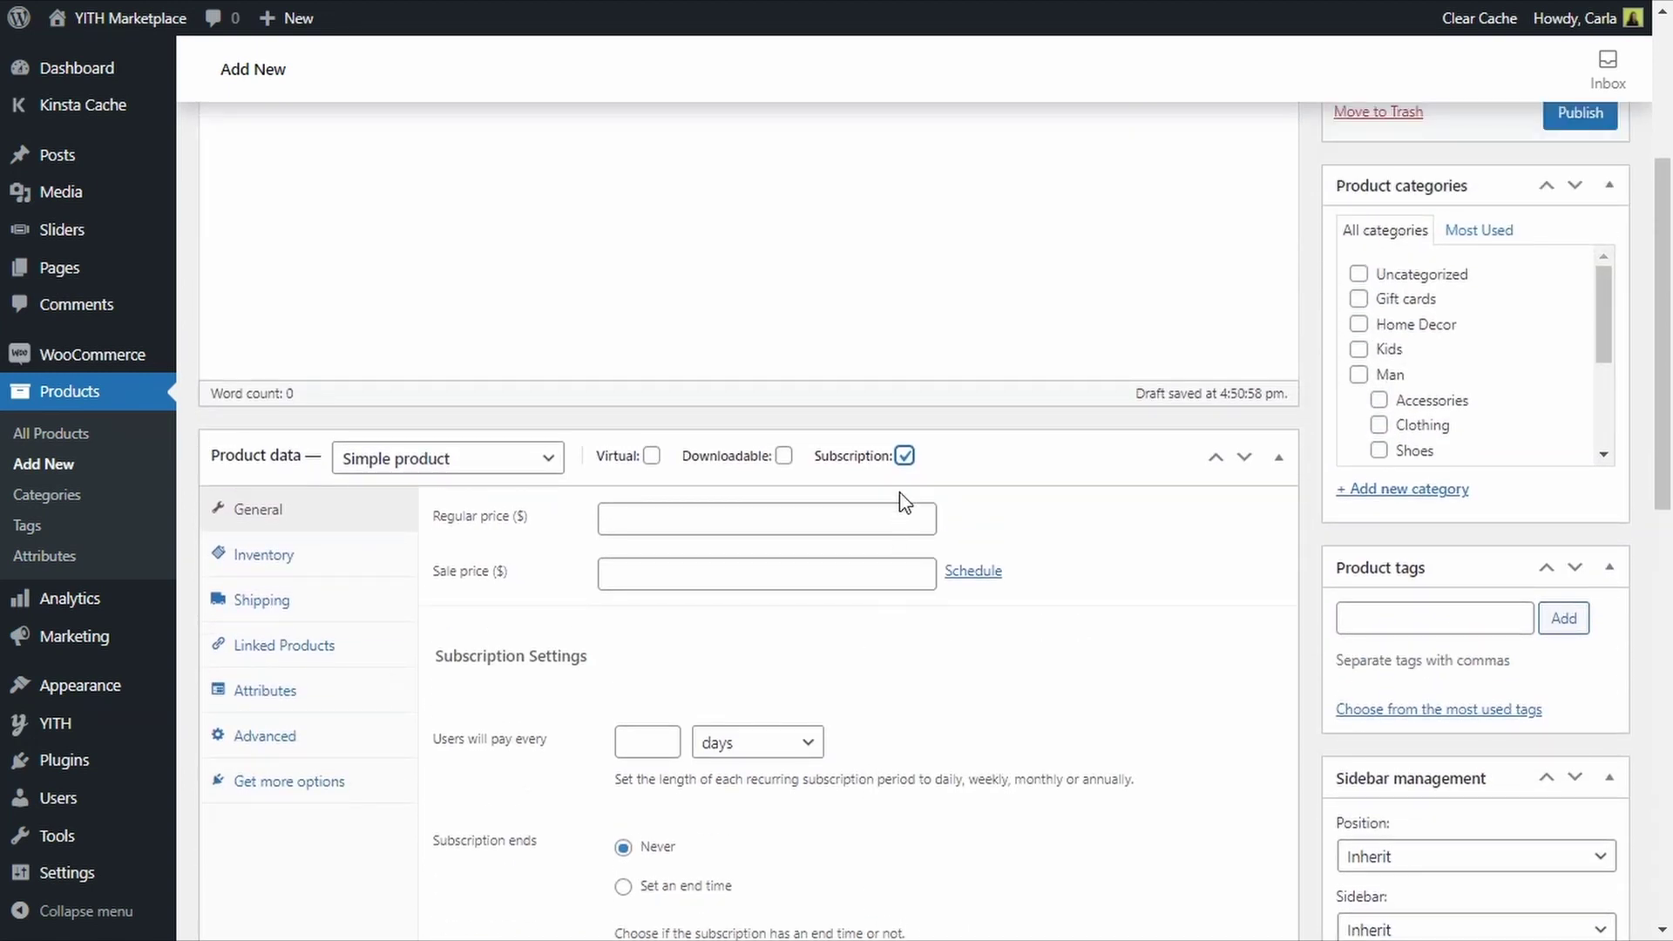
{"action": "left_click", "coordinate": [905, 456]}
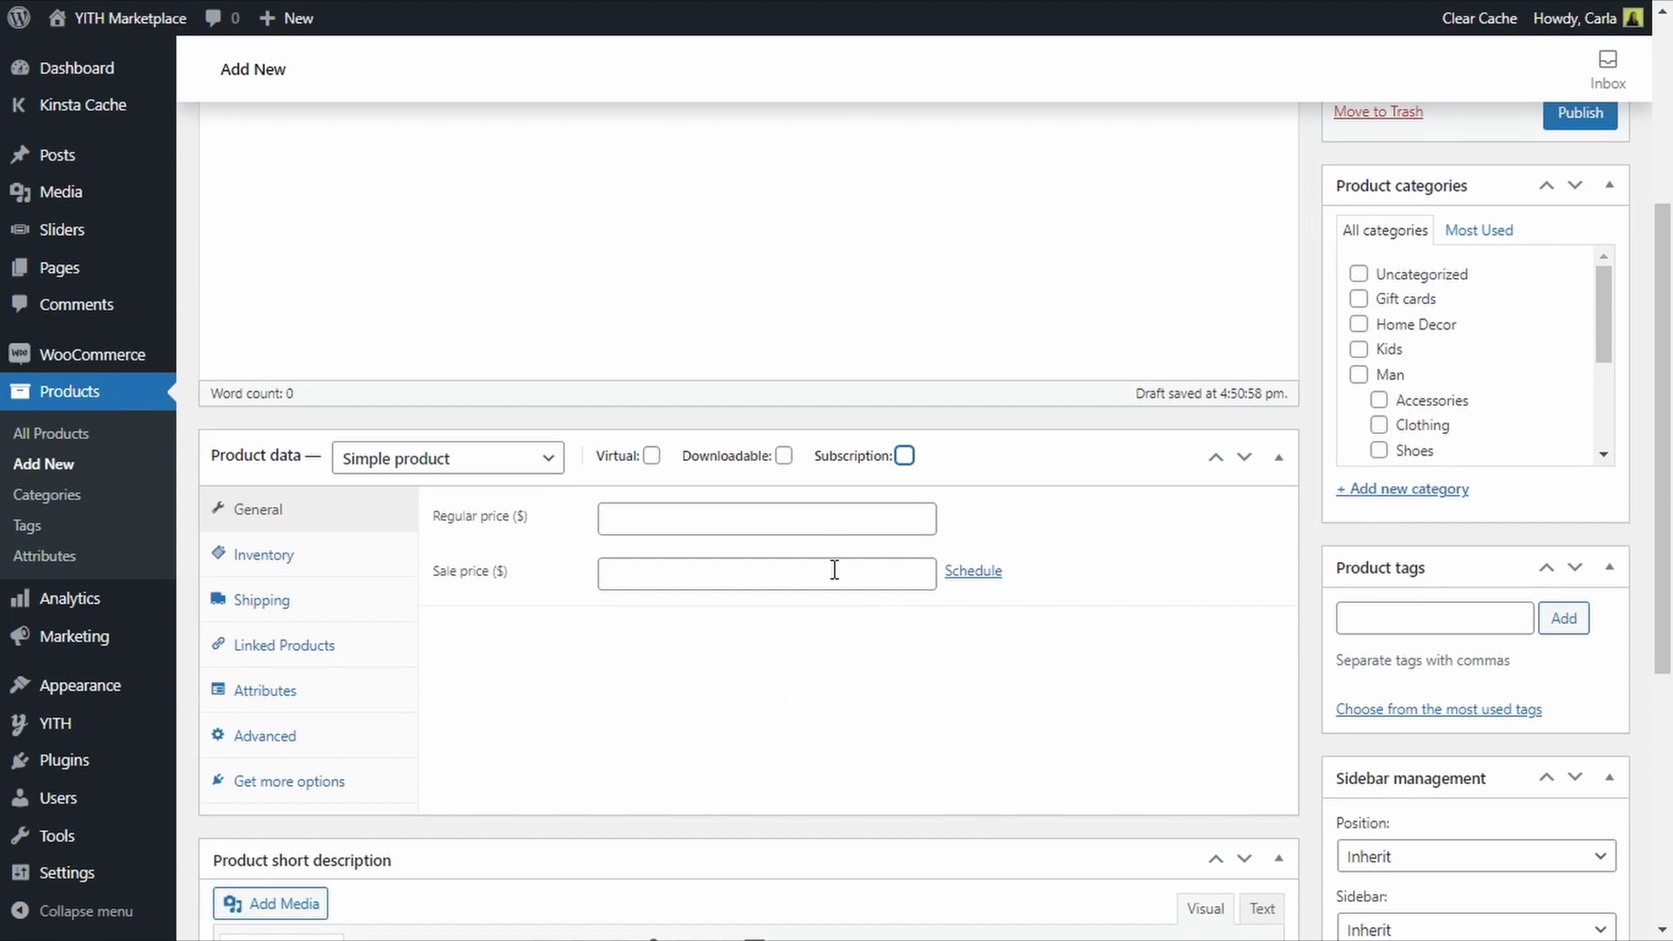
{"action": "left_click", "coordinate": [905, 456]}
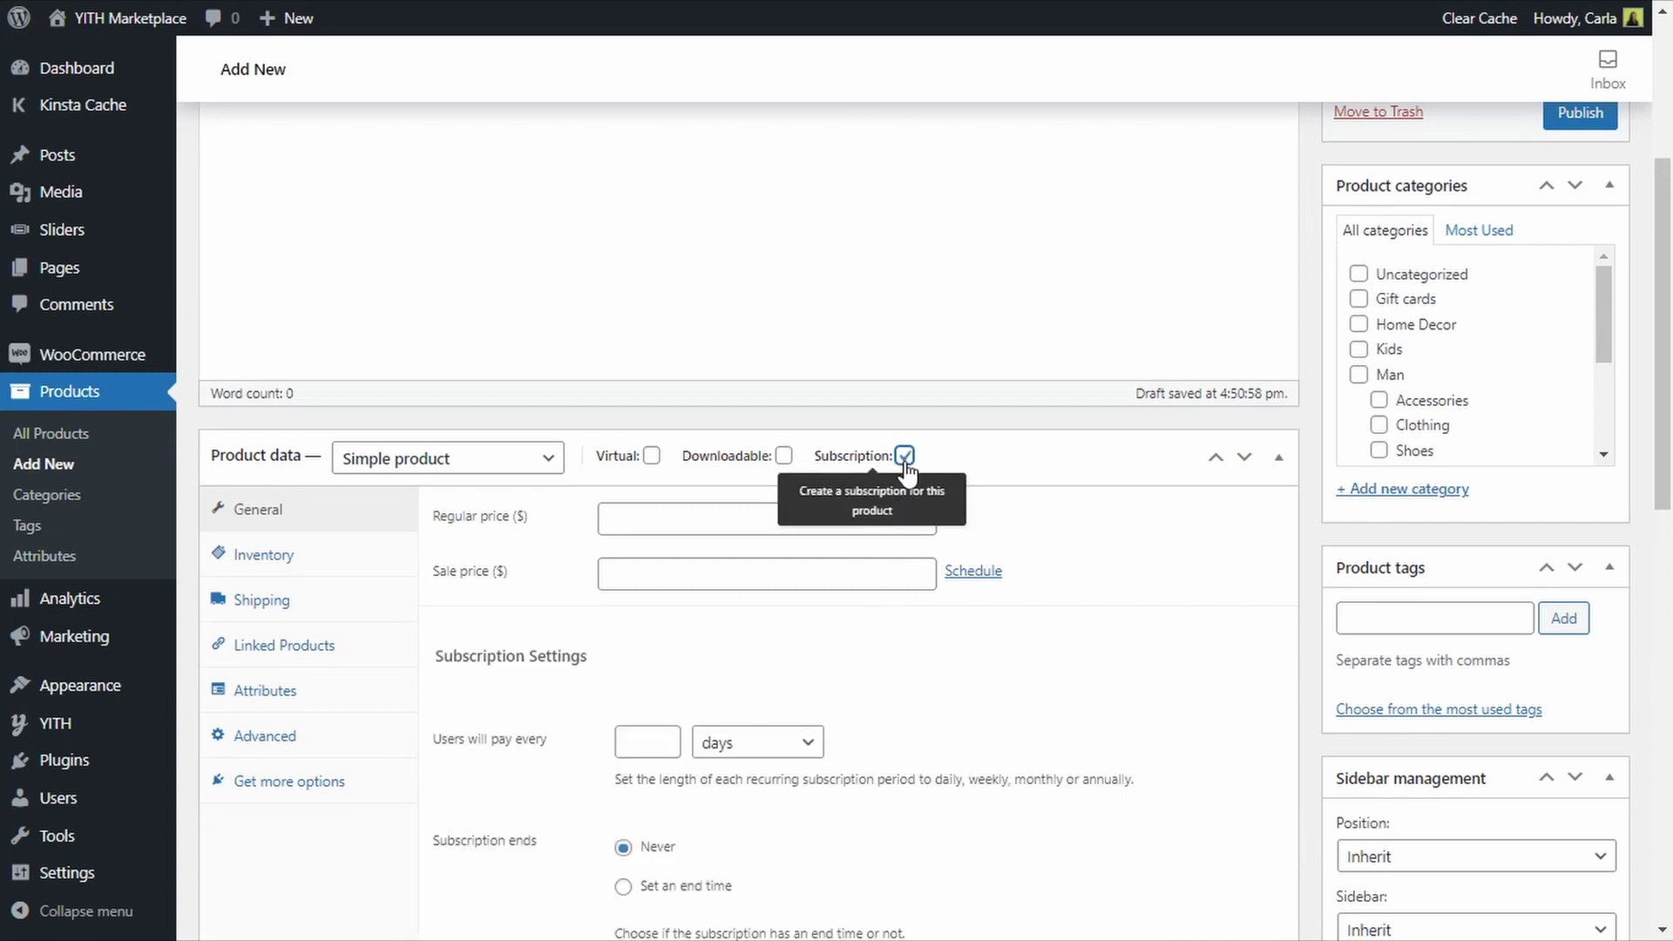
Set the product's regular price to $25 and have users pay every 1 month.
{"action": "left_click", "coordinate": [758, 529]}
{"action": "type", "text": "25"}
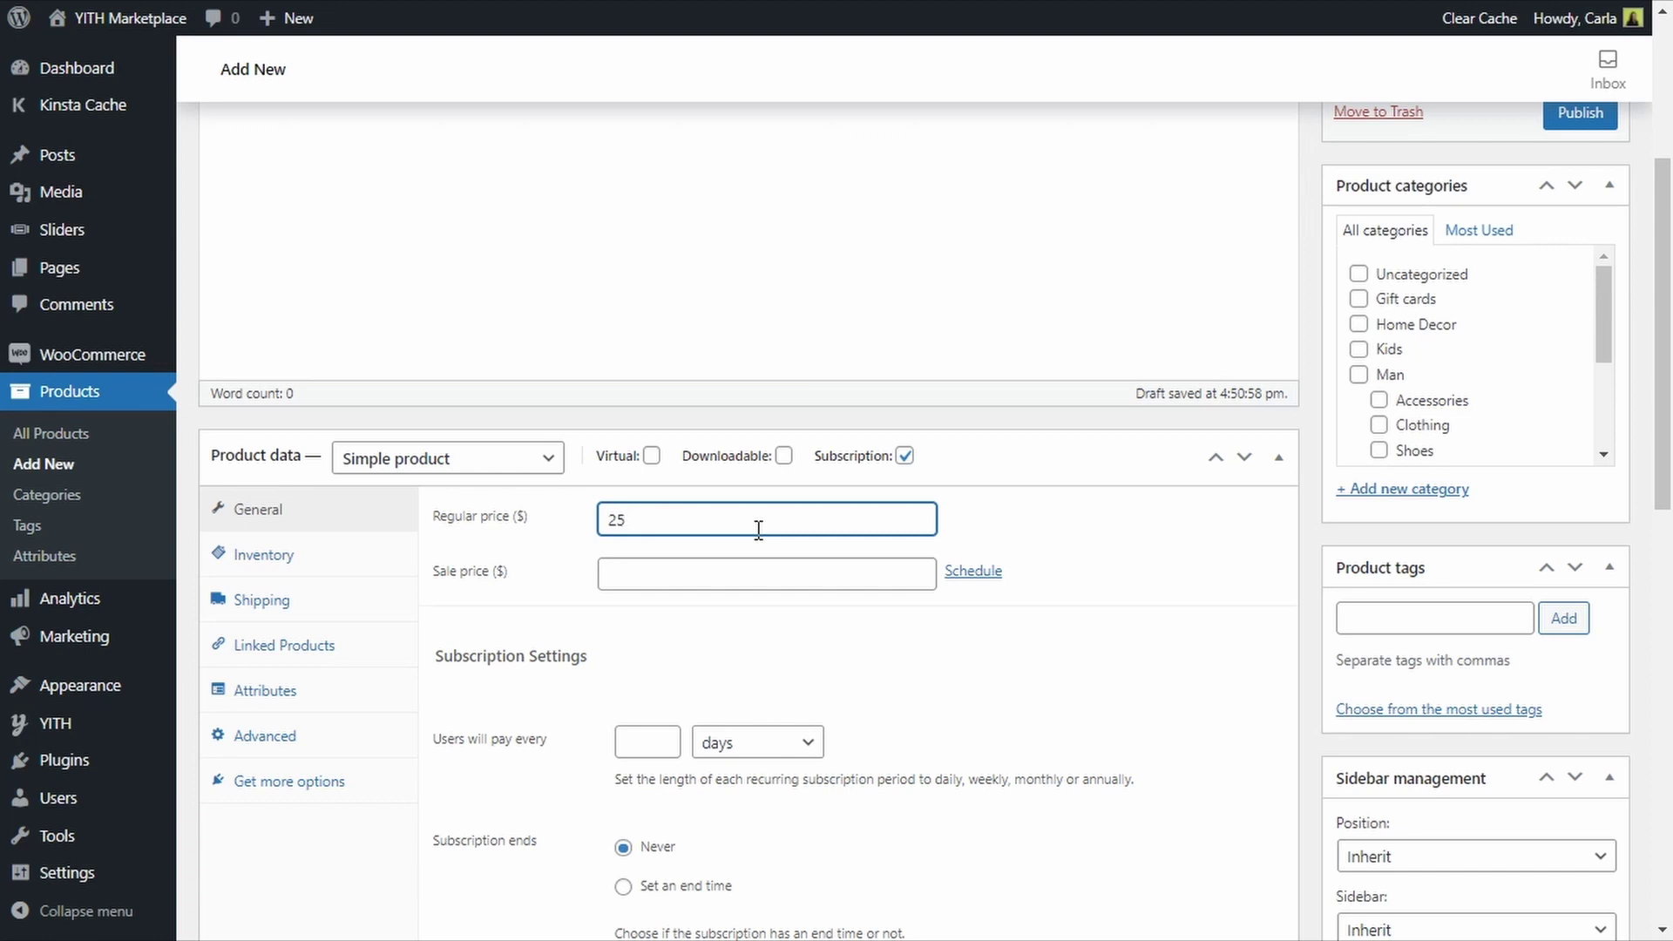
{"action": "scroll", "coordinate": [767, 566], "scroll_direction": "down", "scroll_amount": 3}
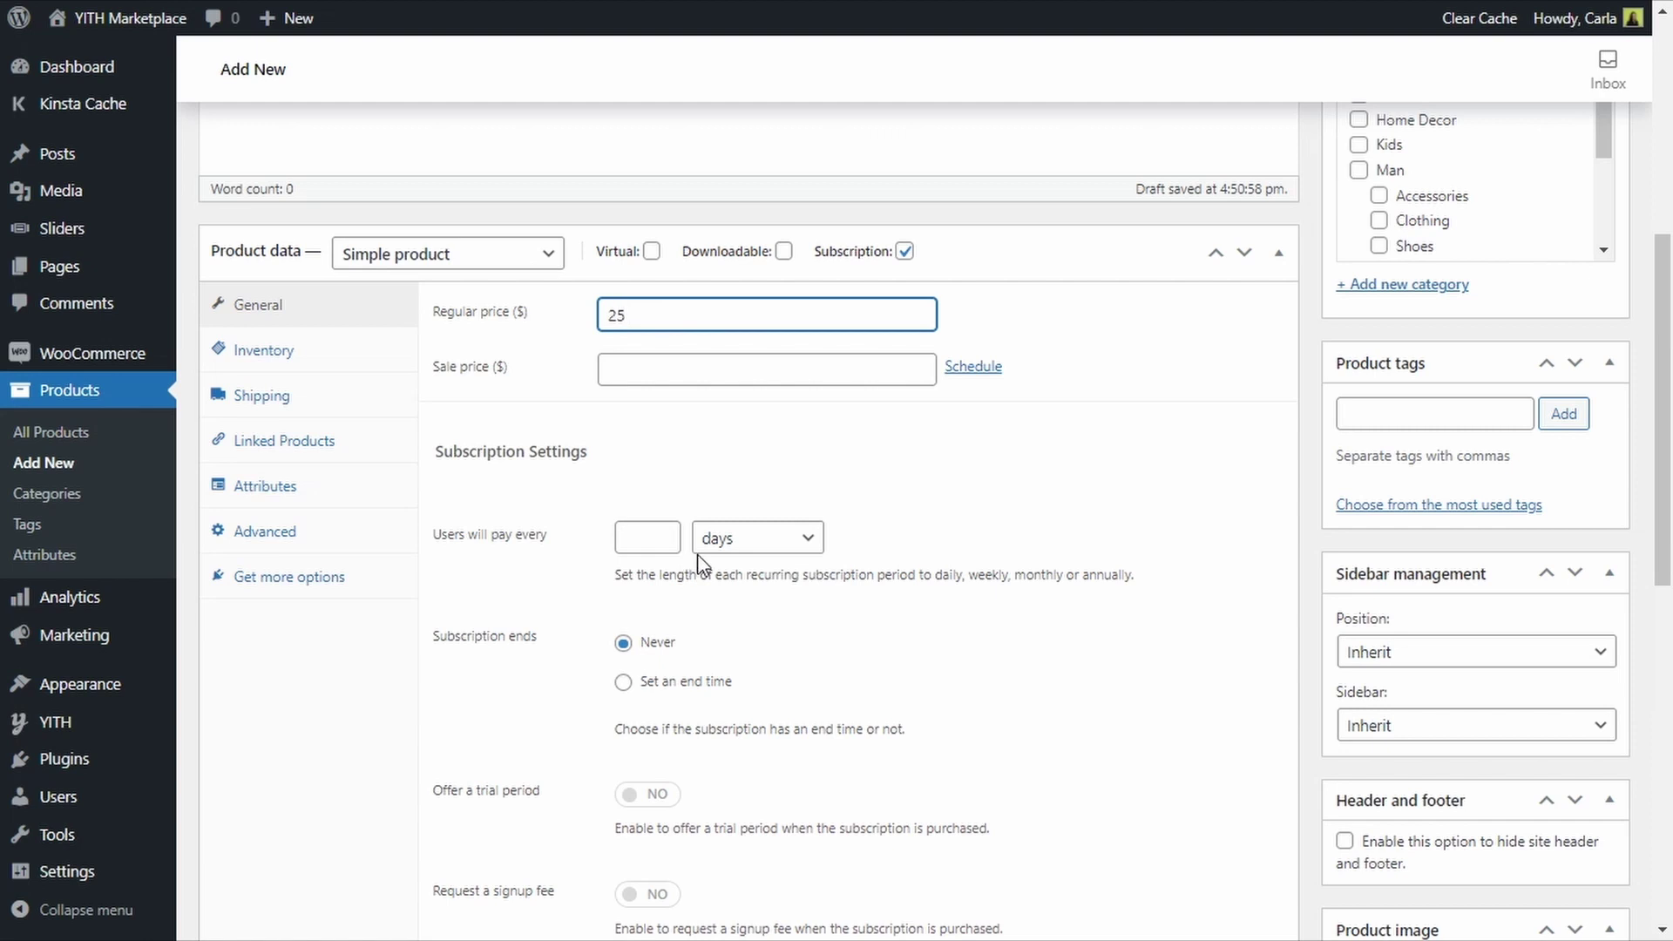
{"action": "left_click", "coordinate": [808, 544]}
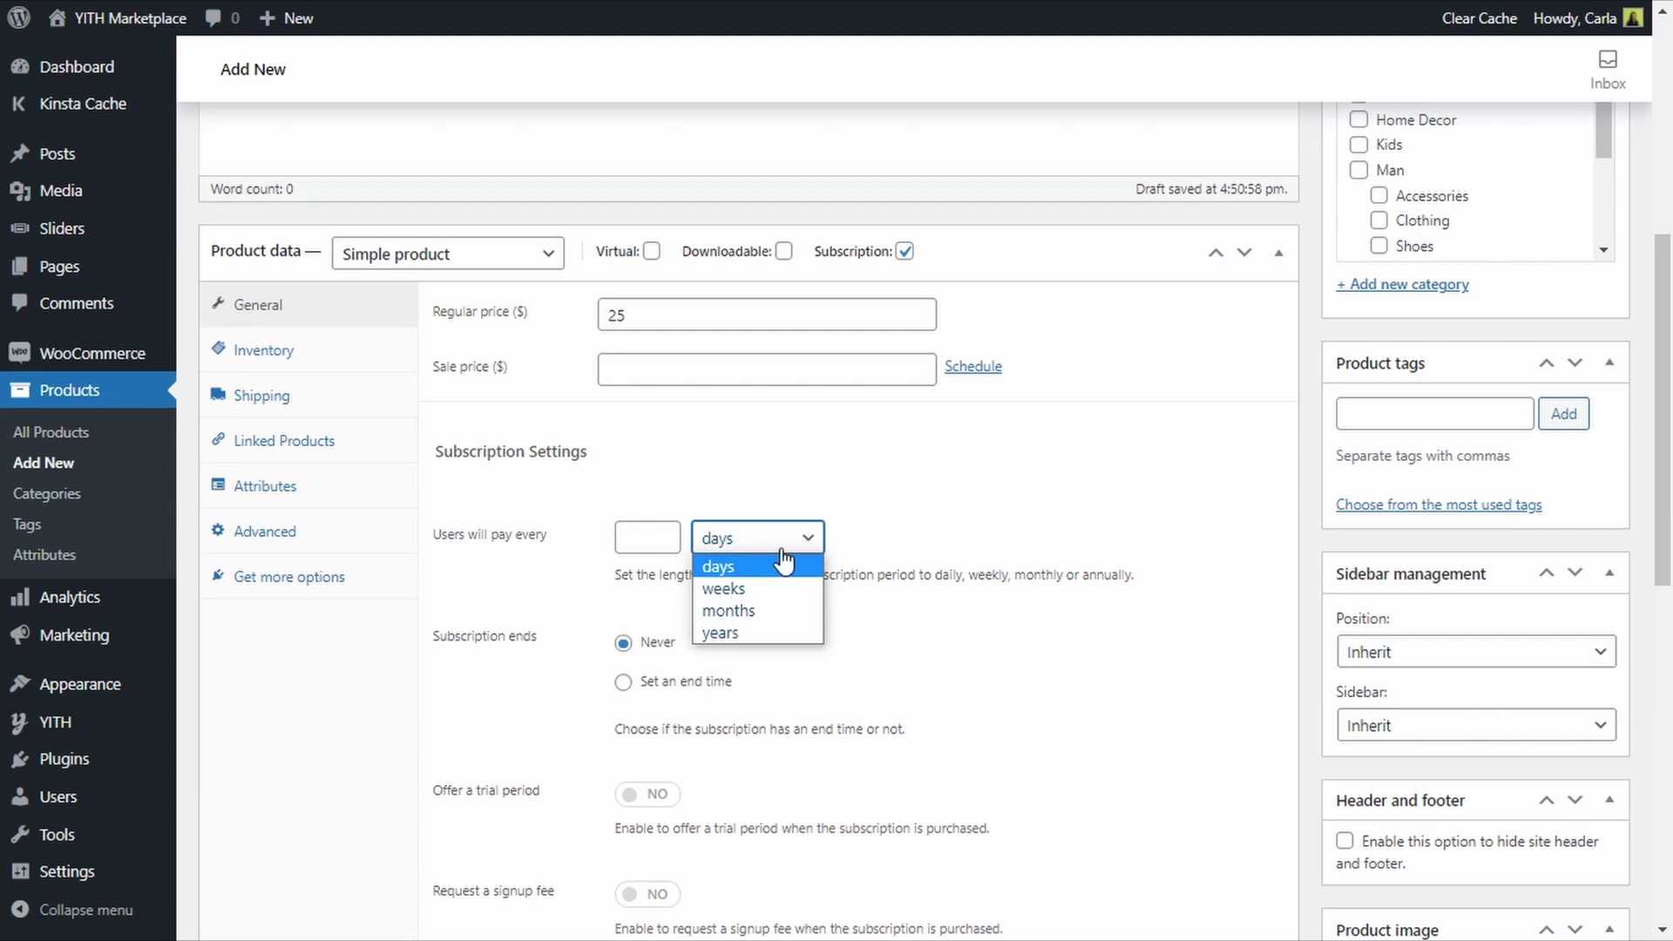
{"action": "left_click", "coordinate": [724, 610]}
{"action": "left_click", "coordinate": [645, 536]}
{"action": "type", "text": "1"}
Give the subscription an end time of 6 months.
{"action": "scroll", "coordinate": [777, 621], "scroll_direction": "down", "scroll_amount": 1}
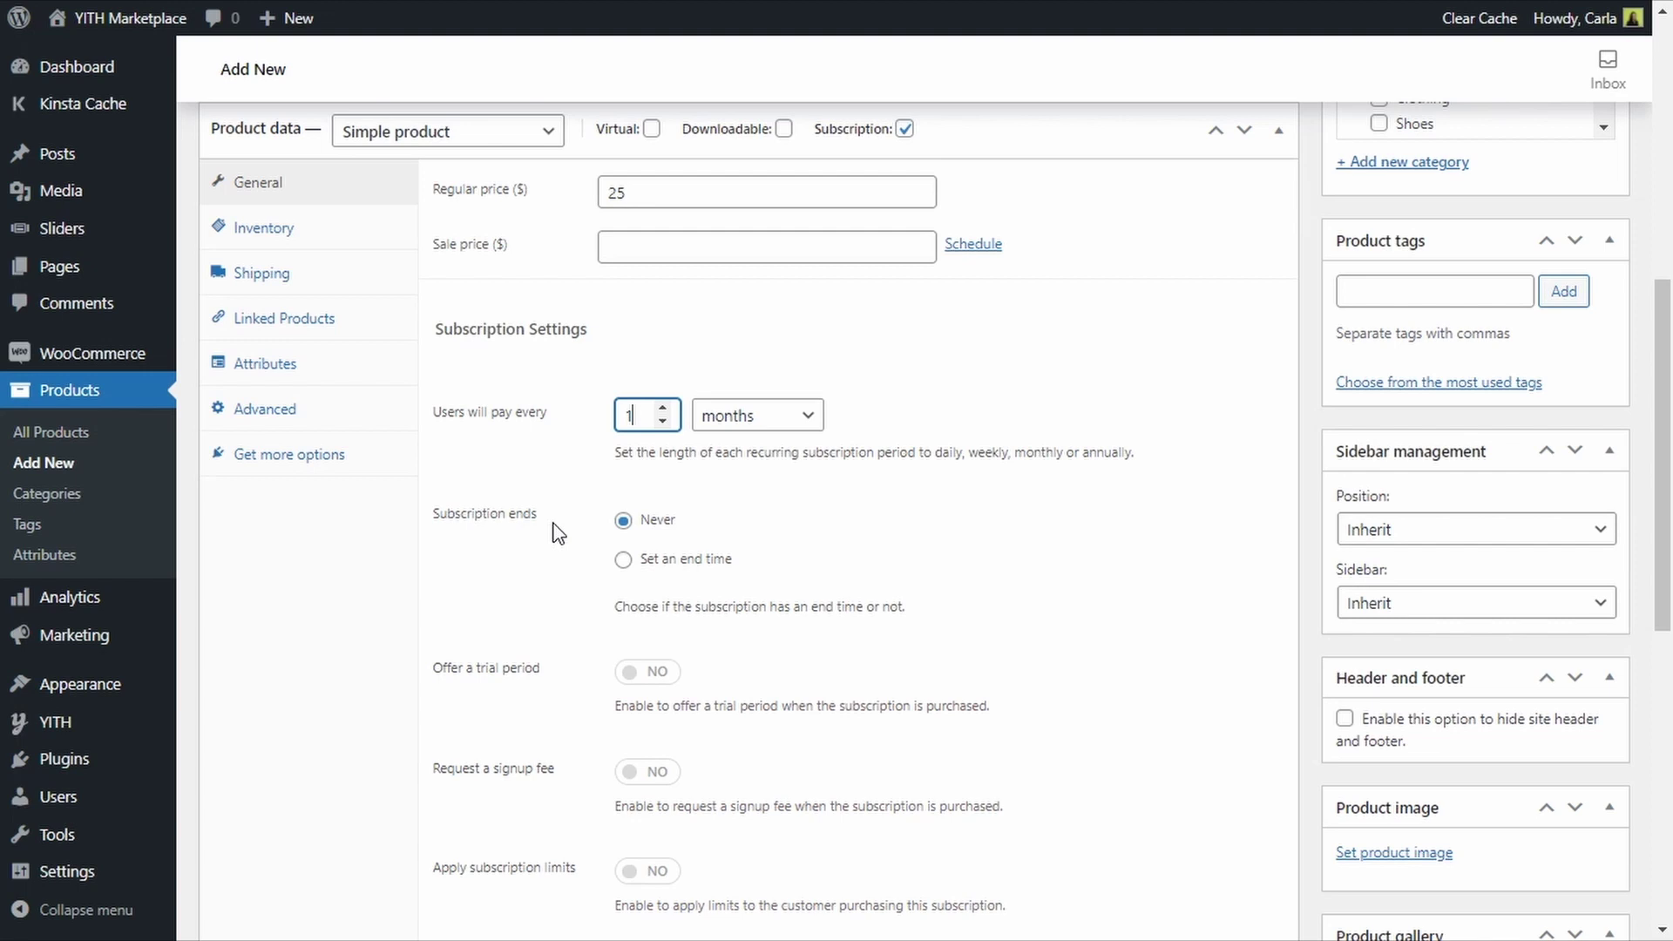
{"action": "left_click", "coordinate": [669, 569]}
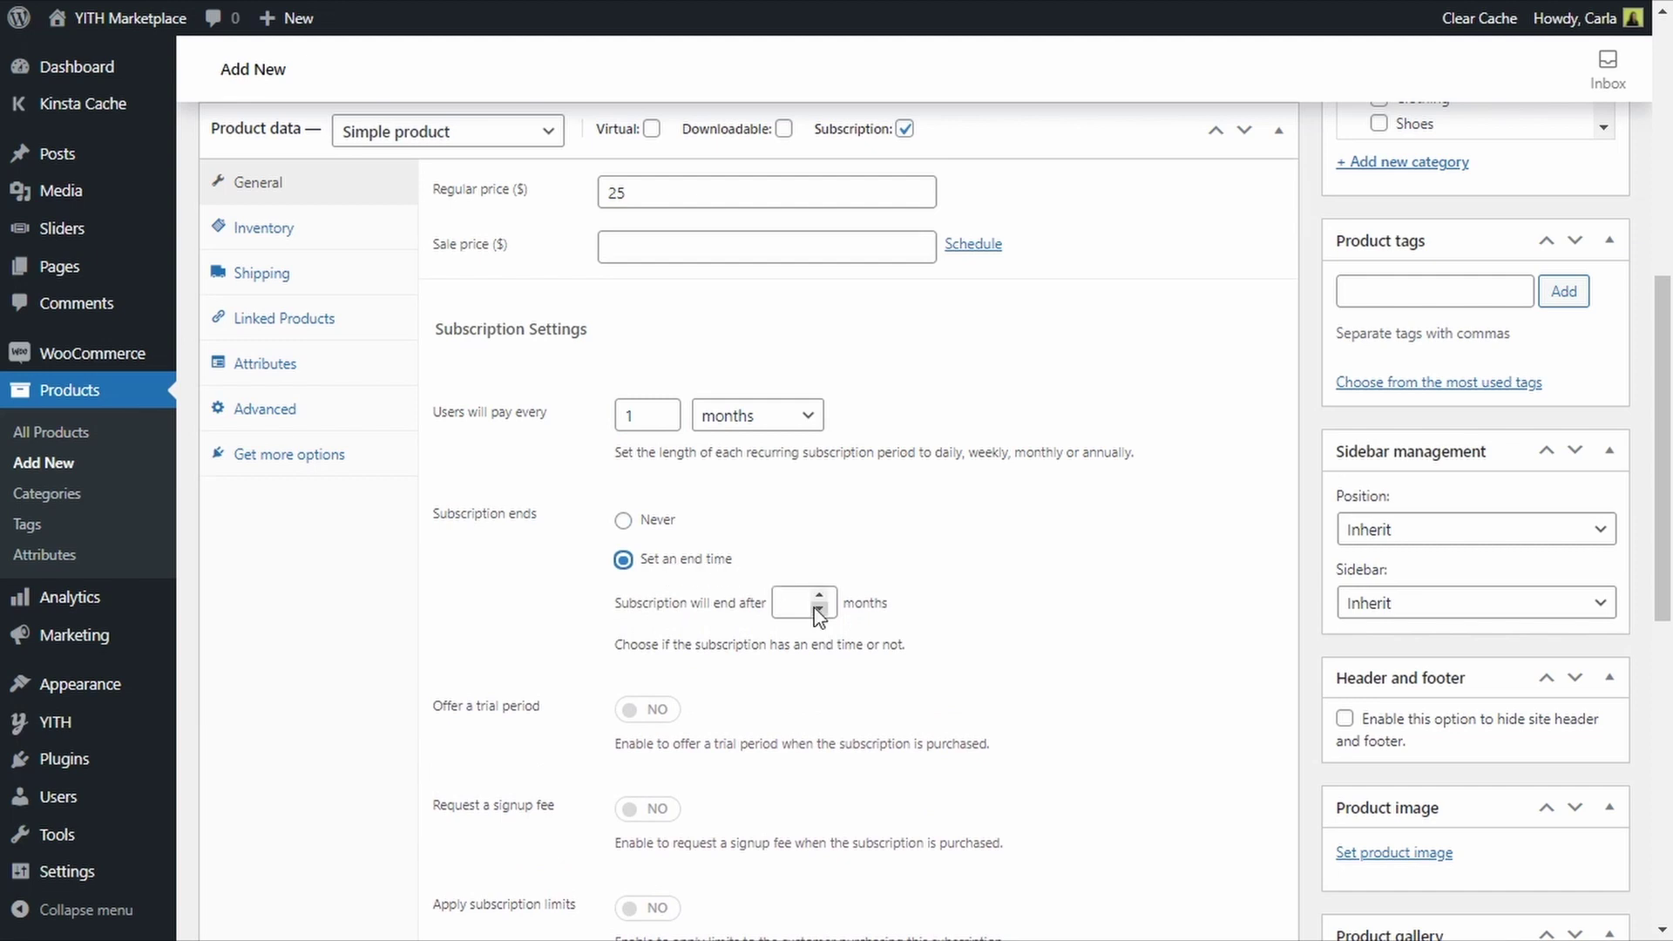
{"action": "left_click", "coordinate": [799, 607]}
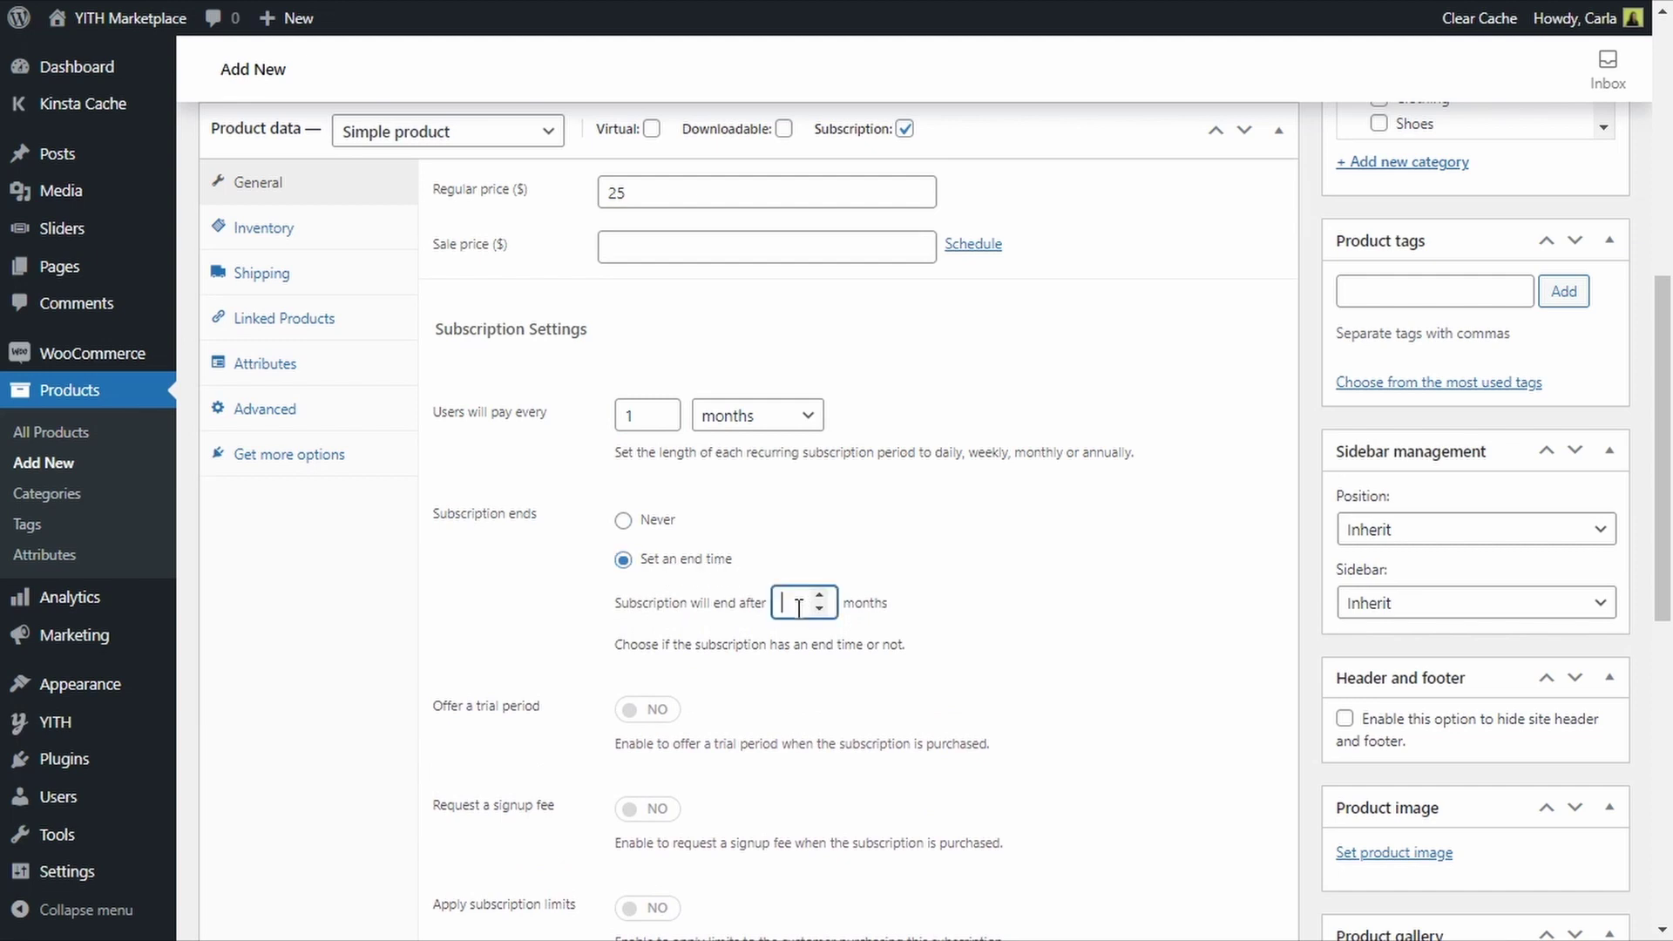
{"action": "type", "text": "6"}
{"action": "left_click", "coordinate": [858, 603]}
{"action": "triple_click", "coordinate": [857, 603]}
{"action": "left_click", "coordinate": [858, 603]}
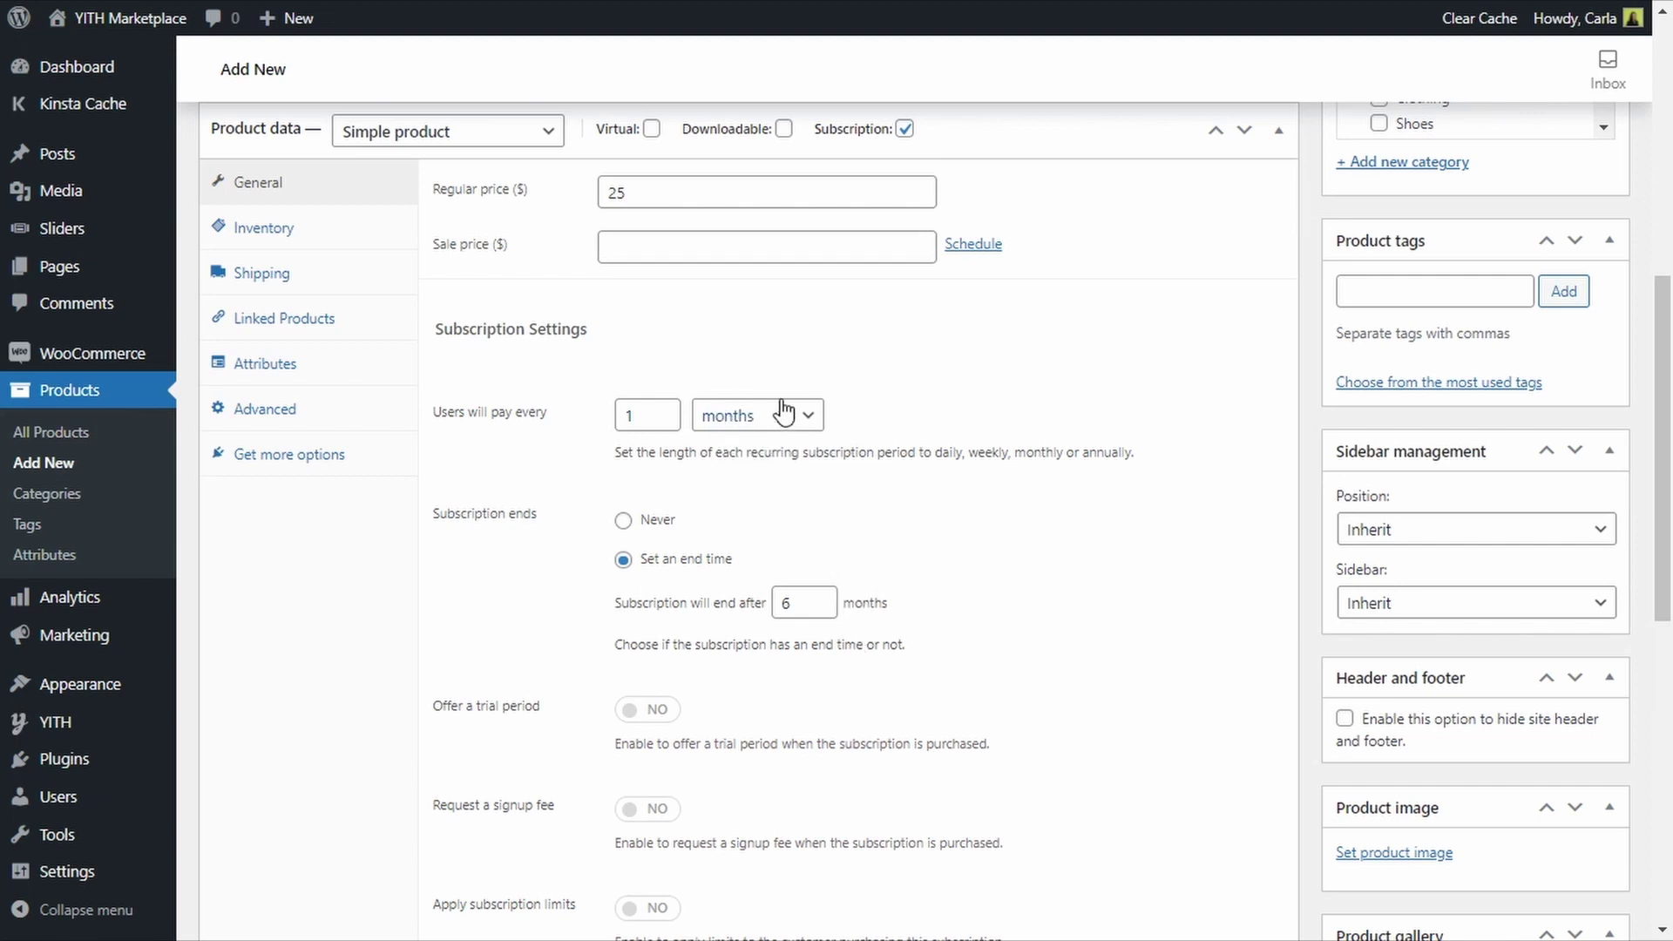
Switch the payment period unit to weeks, years and back to months, and set the subscription to never end.
{"action": "left_click", "coordinate": [745, 419]}
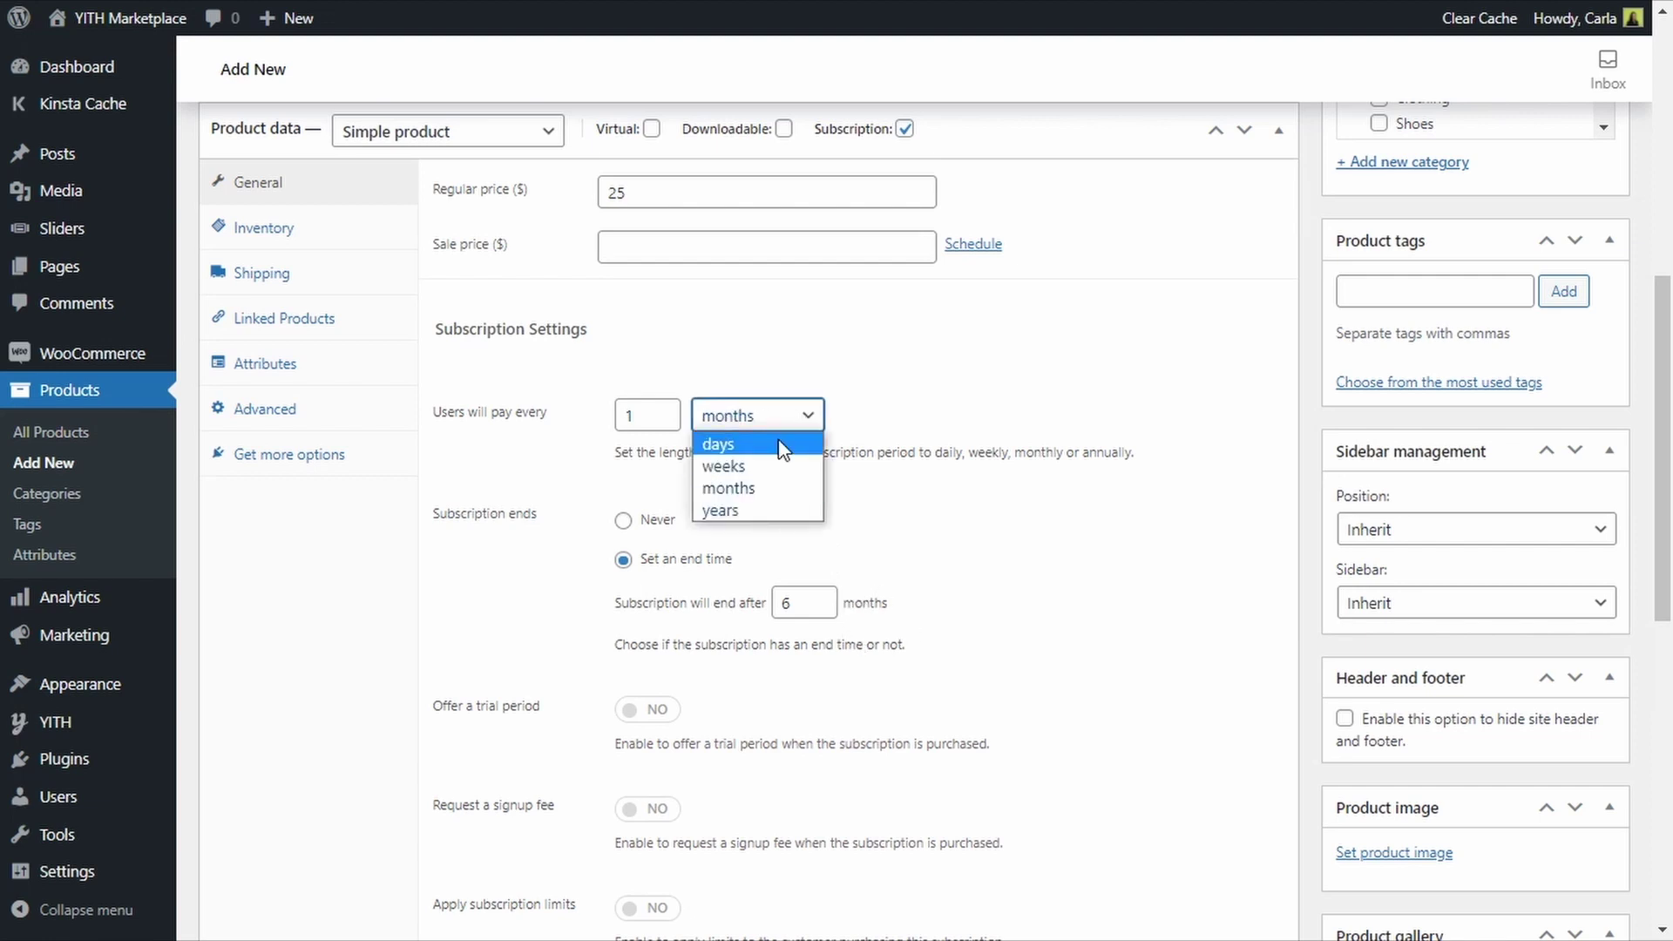
{"action": "left_click", "coordinate": [766, 462]}
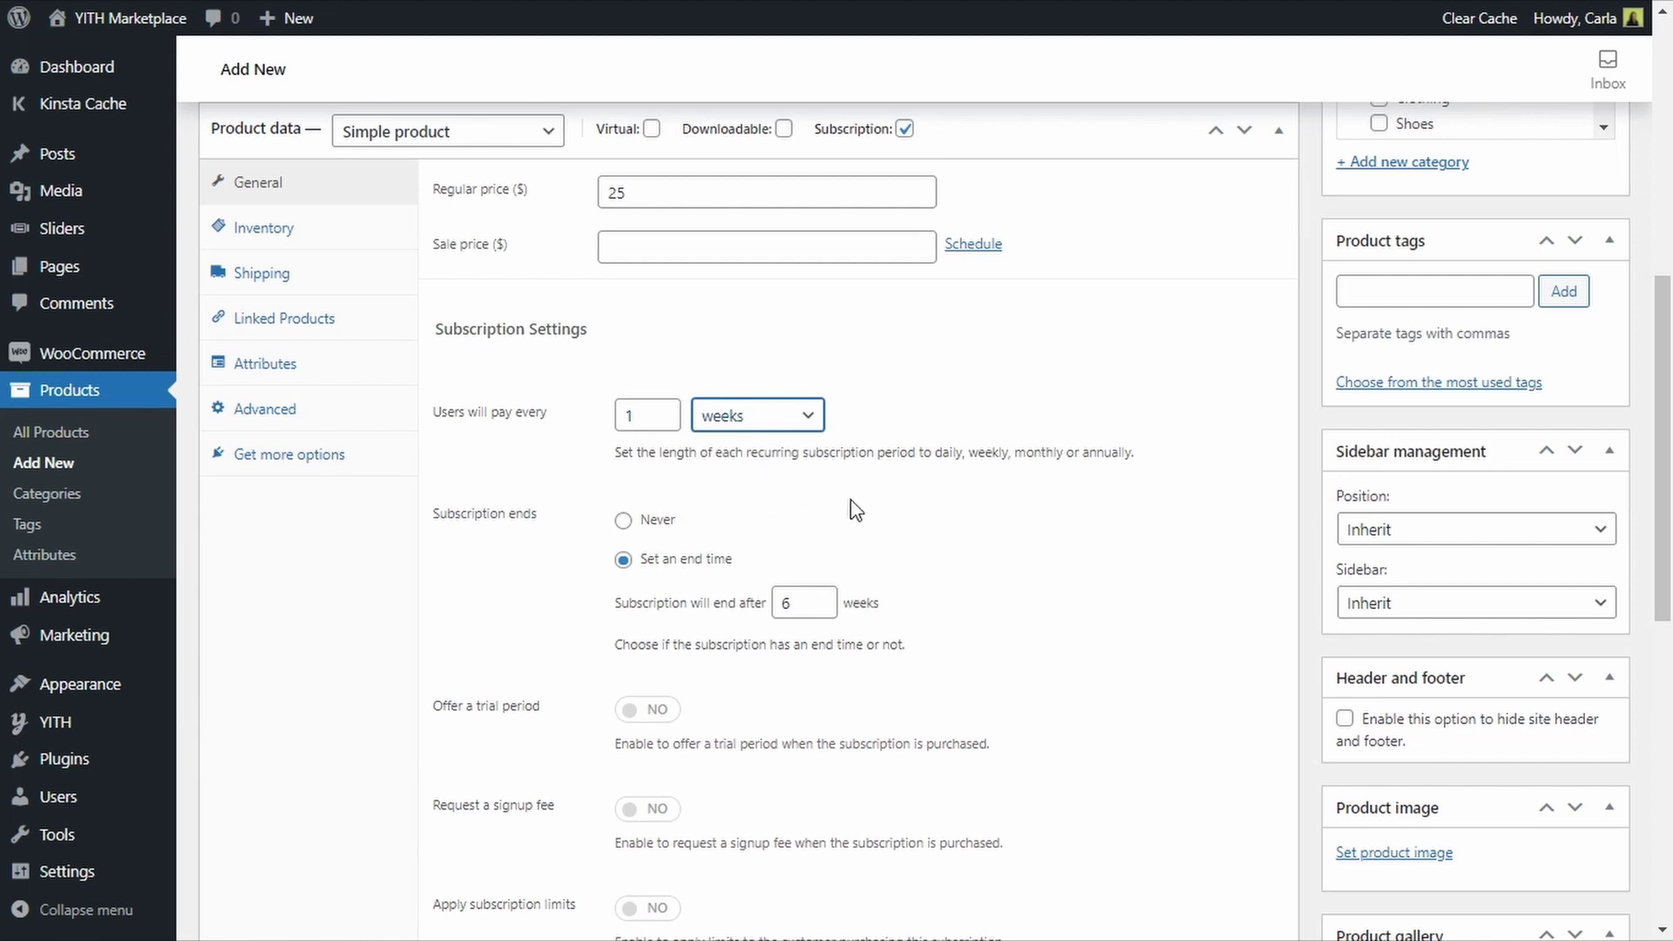
{"action": "left_click", "coordinate": [805, 422]}
{"action": "left_click", "coordinate": [764, 502]}
{"action": "left_click", "coordinate": [803, 418]}
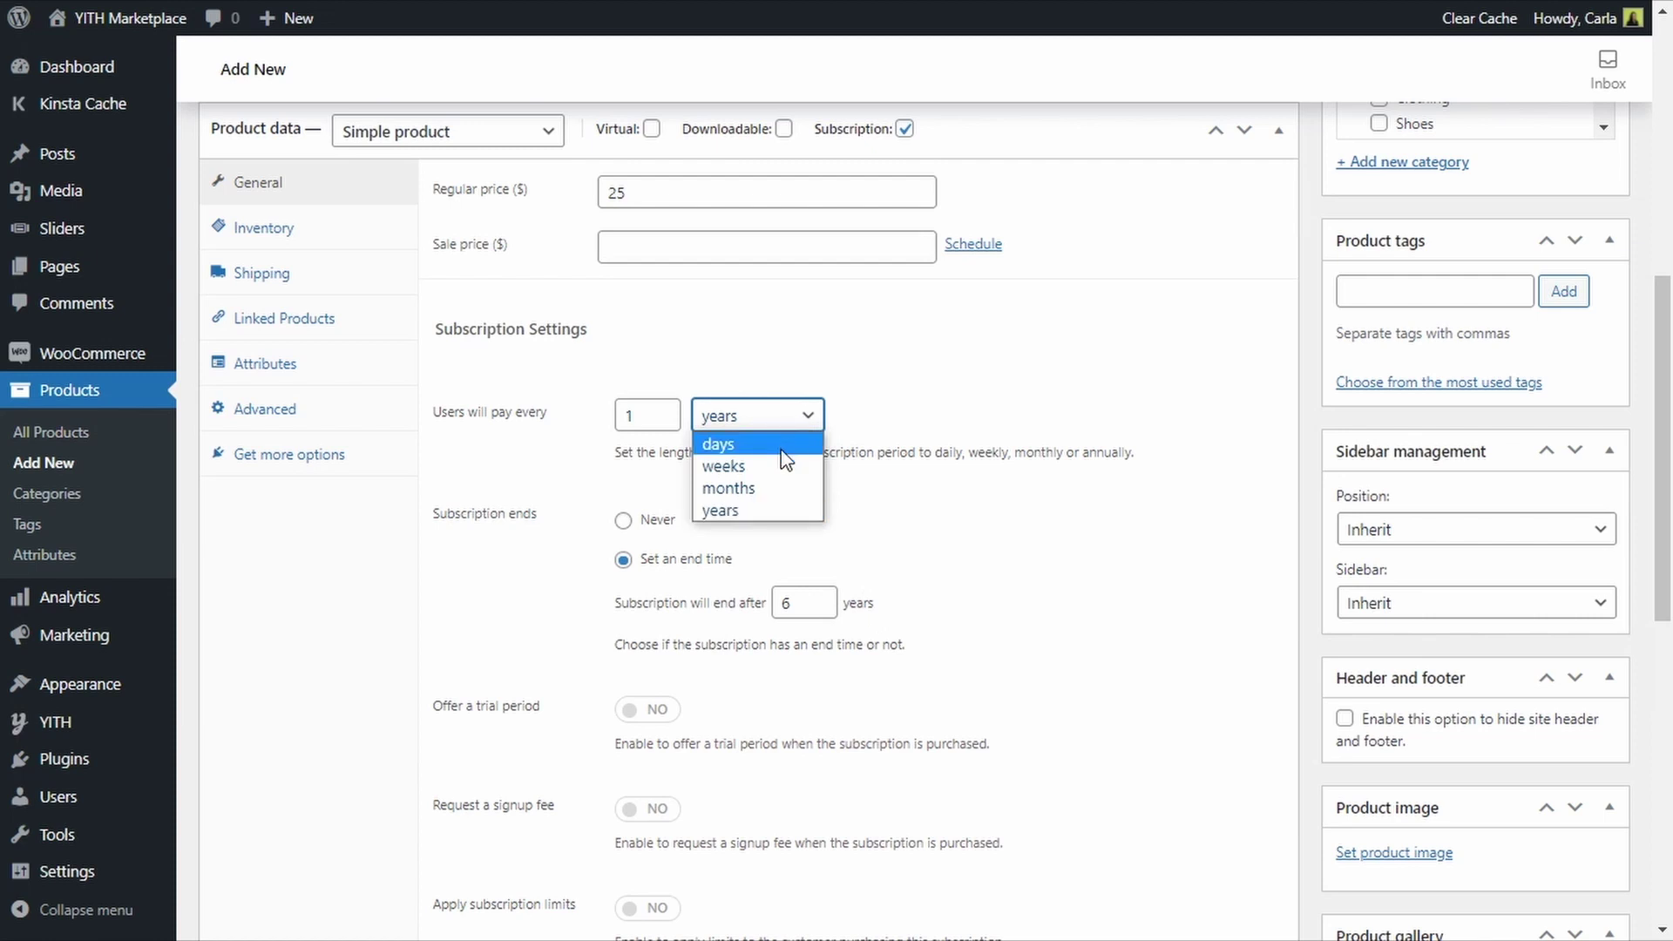
{"action": "left_click", "coordinate": [774, 491]}
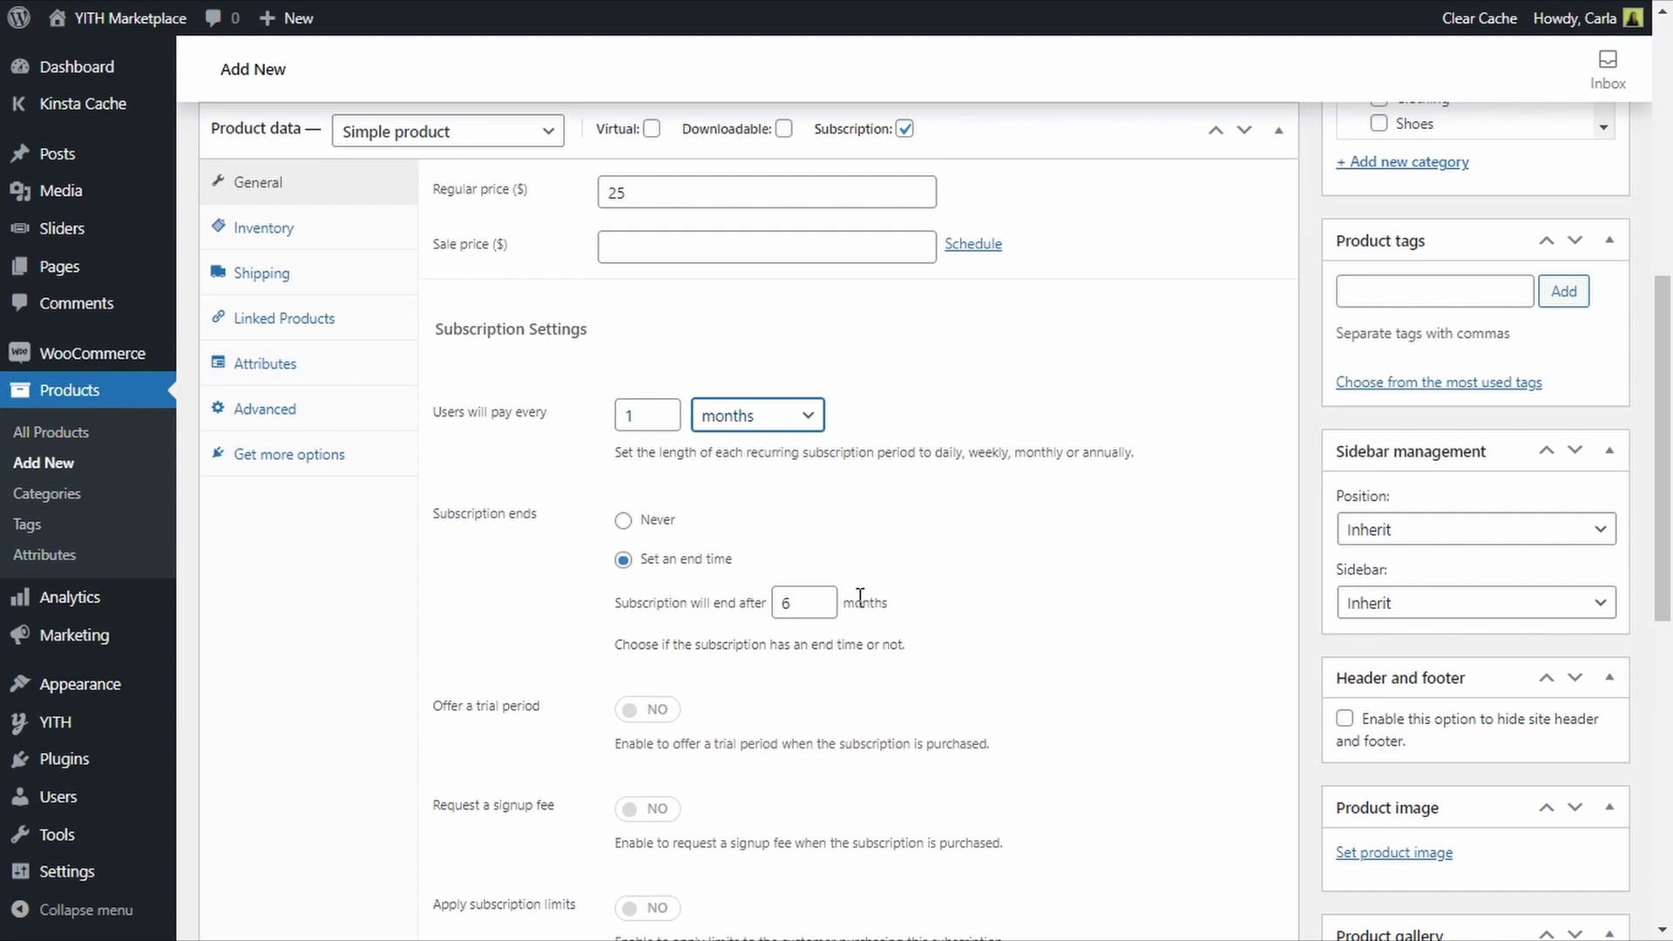
{"action": "left_click", "coordinate": [624, 521]}
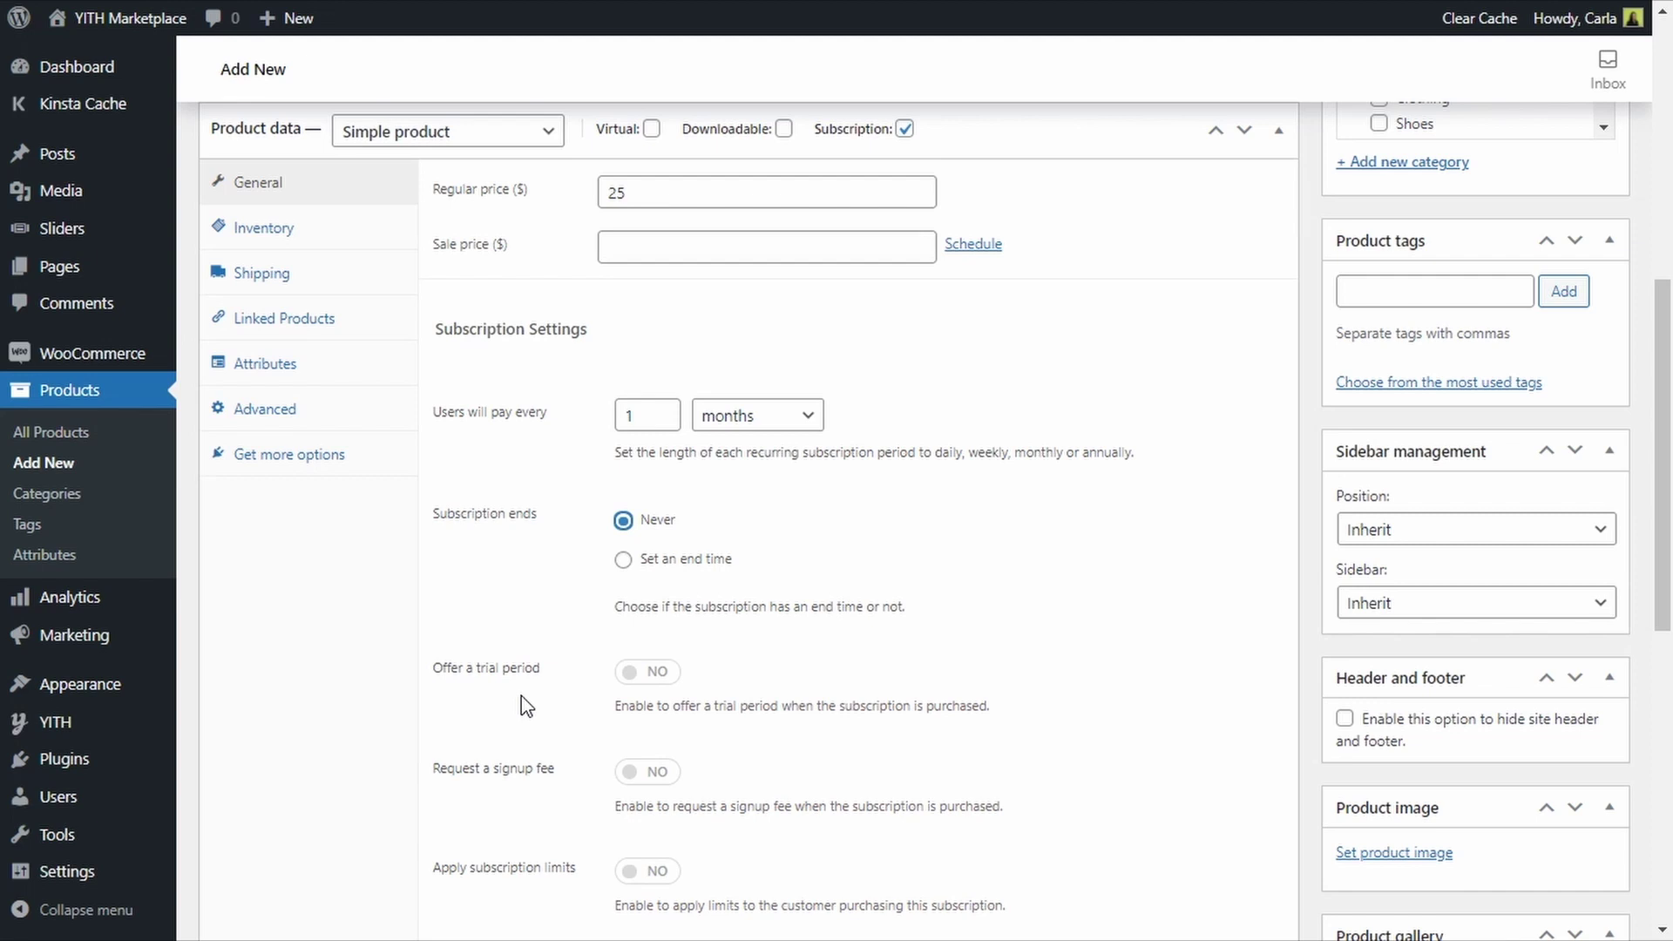
Enable the trial period and offer a free trial of 5 days.
{"action": "left_click", "coordinate": [662, 676]}
{"action": "scroll", "coordinate": [664, 678], "scroll_direction": "down", "scroll_amount": 2}
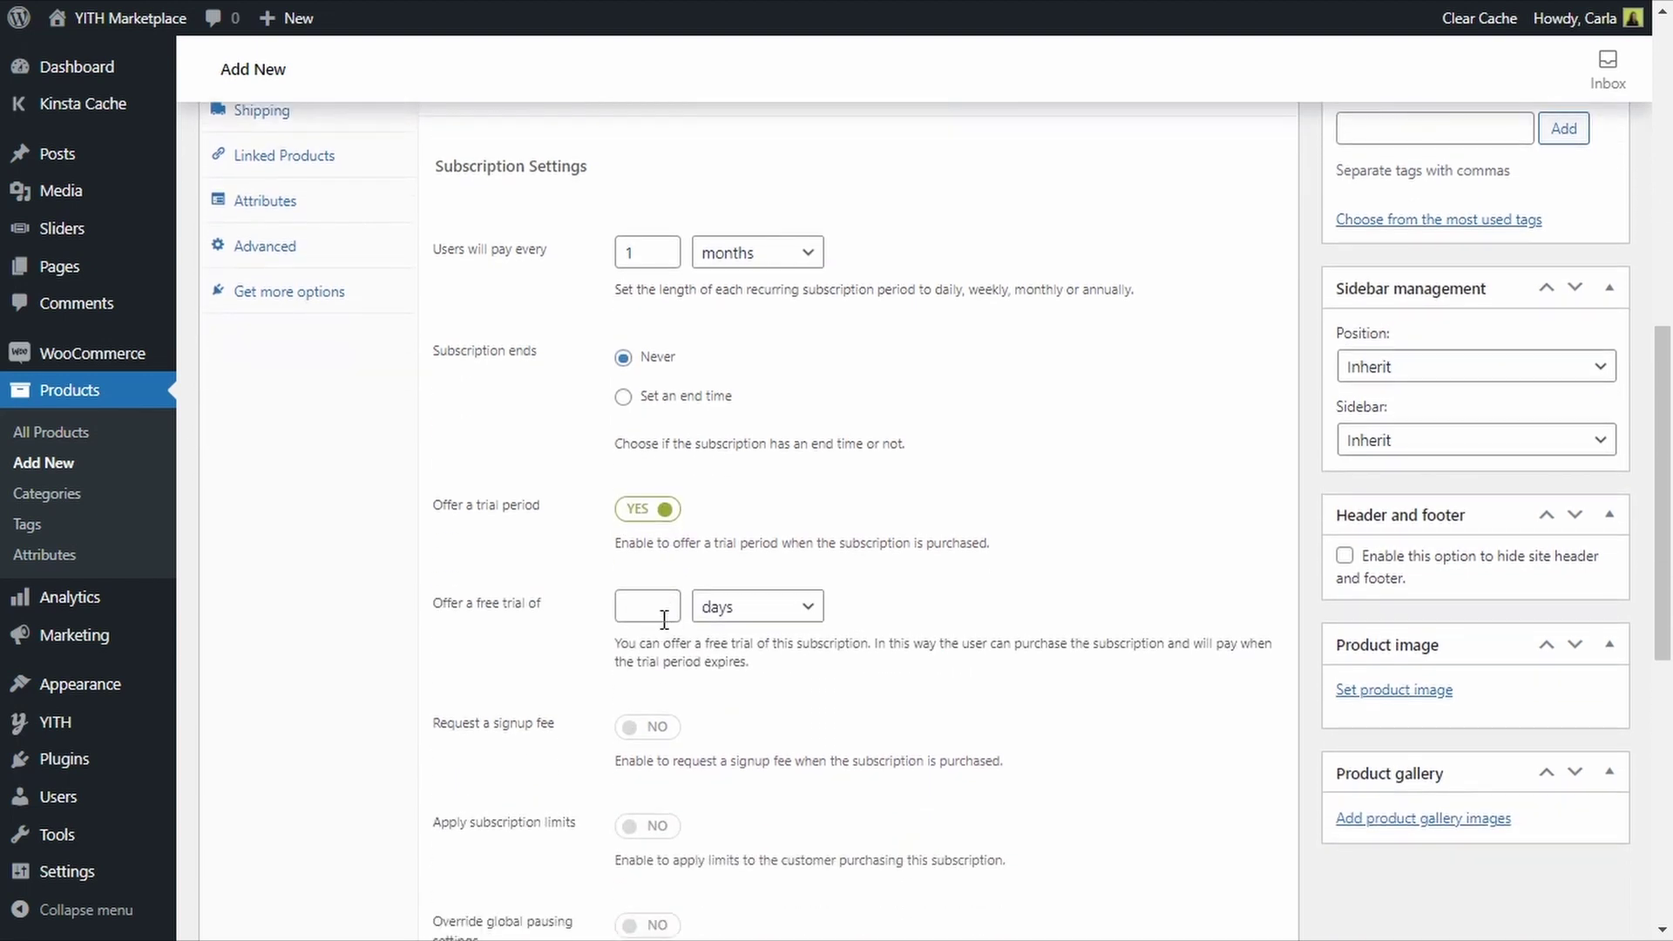
{"action": "left_click", "coordinate": [782, 610]}
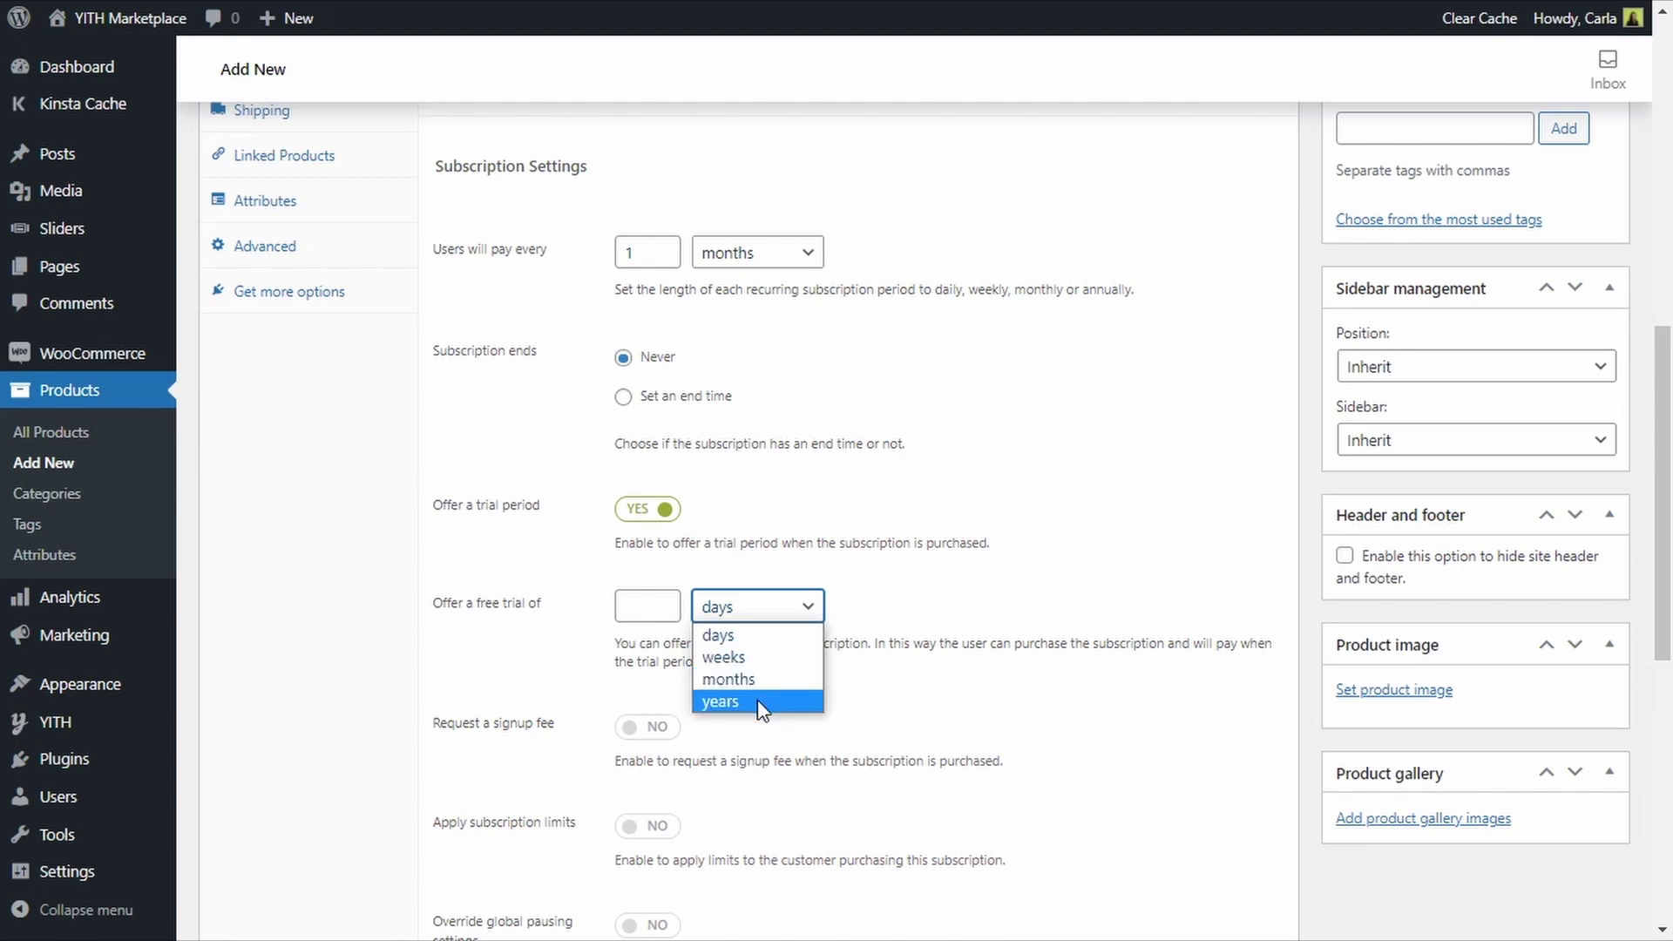
{"action": "left_click", "coordinate": [651, 600]}
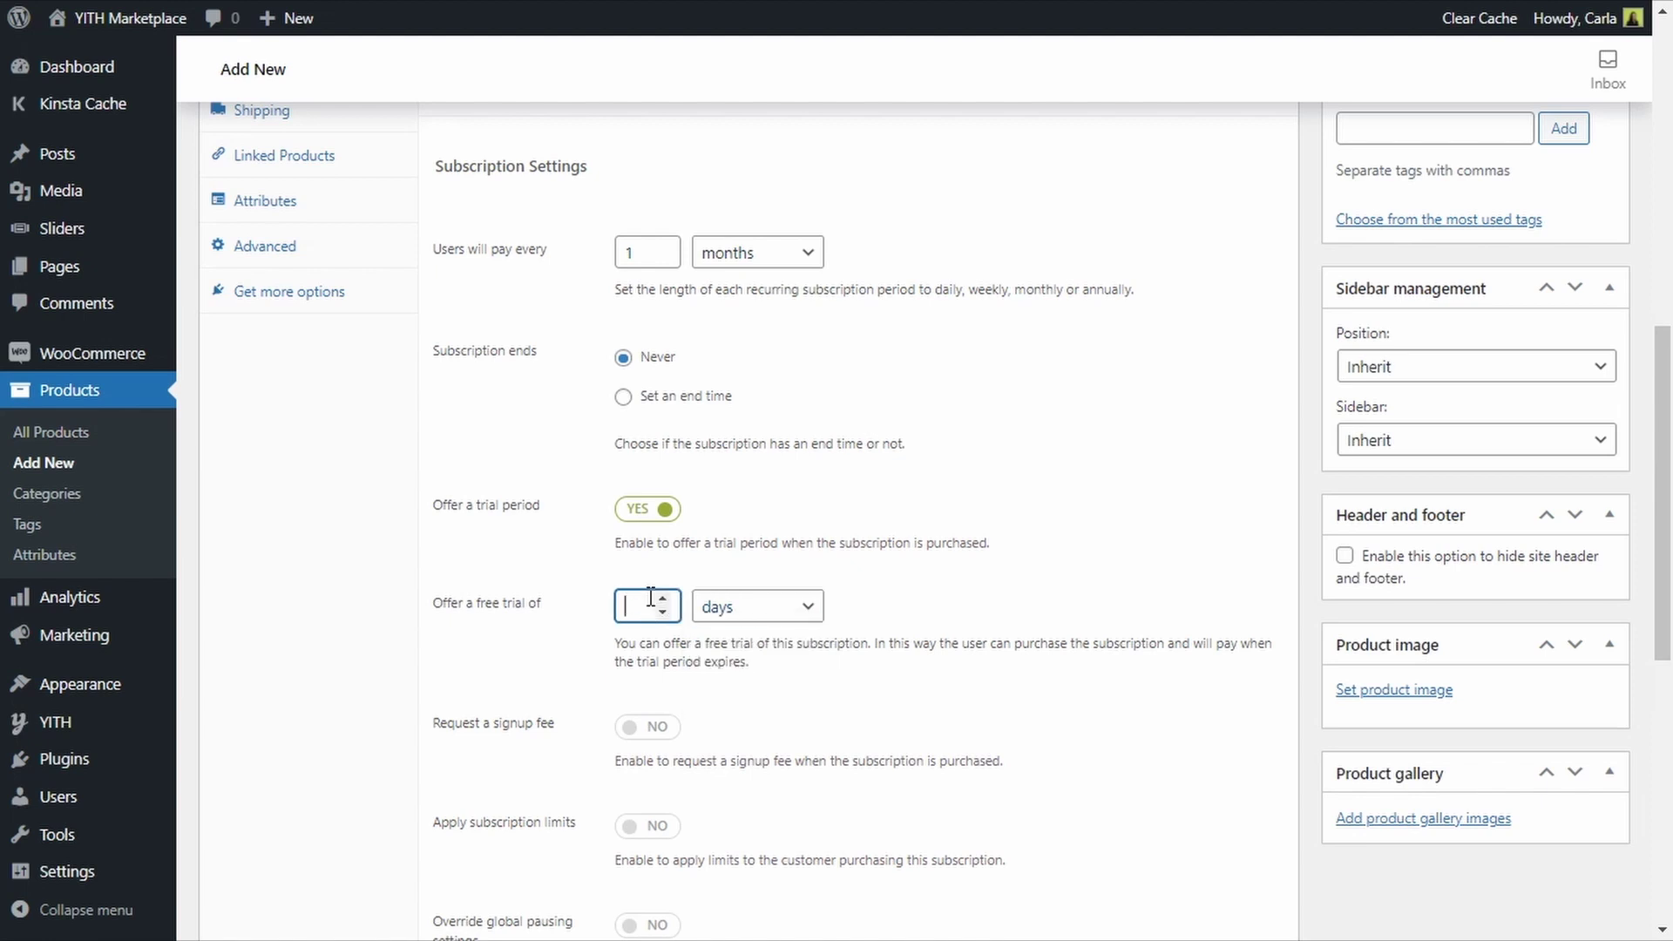
{"action": "type", "text": "7"}
{"action": "key", "text": "BackSpace"}
{"action": "type", "text": "5"}
Enable the signup fee request and set the sign-up fee to $5.
{"action": "scroll", "coordinate": [698, 628], "scroll_direction": "down", "scroll_amount": 2}
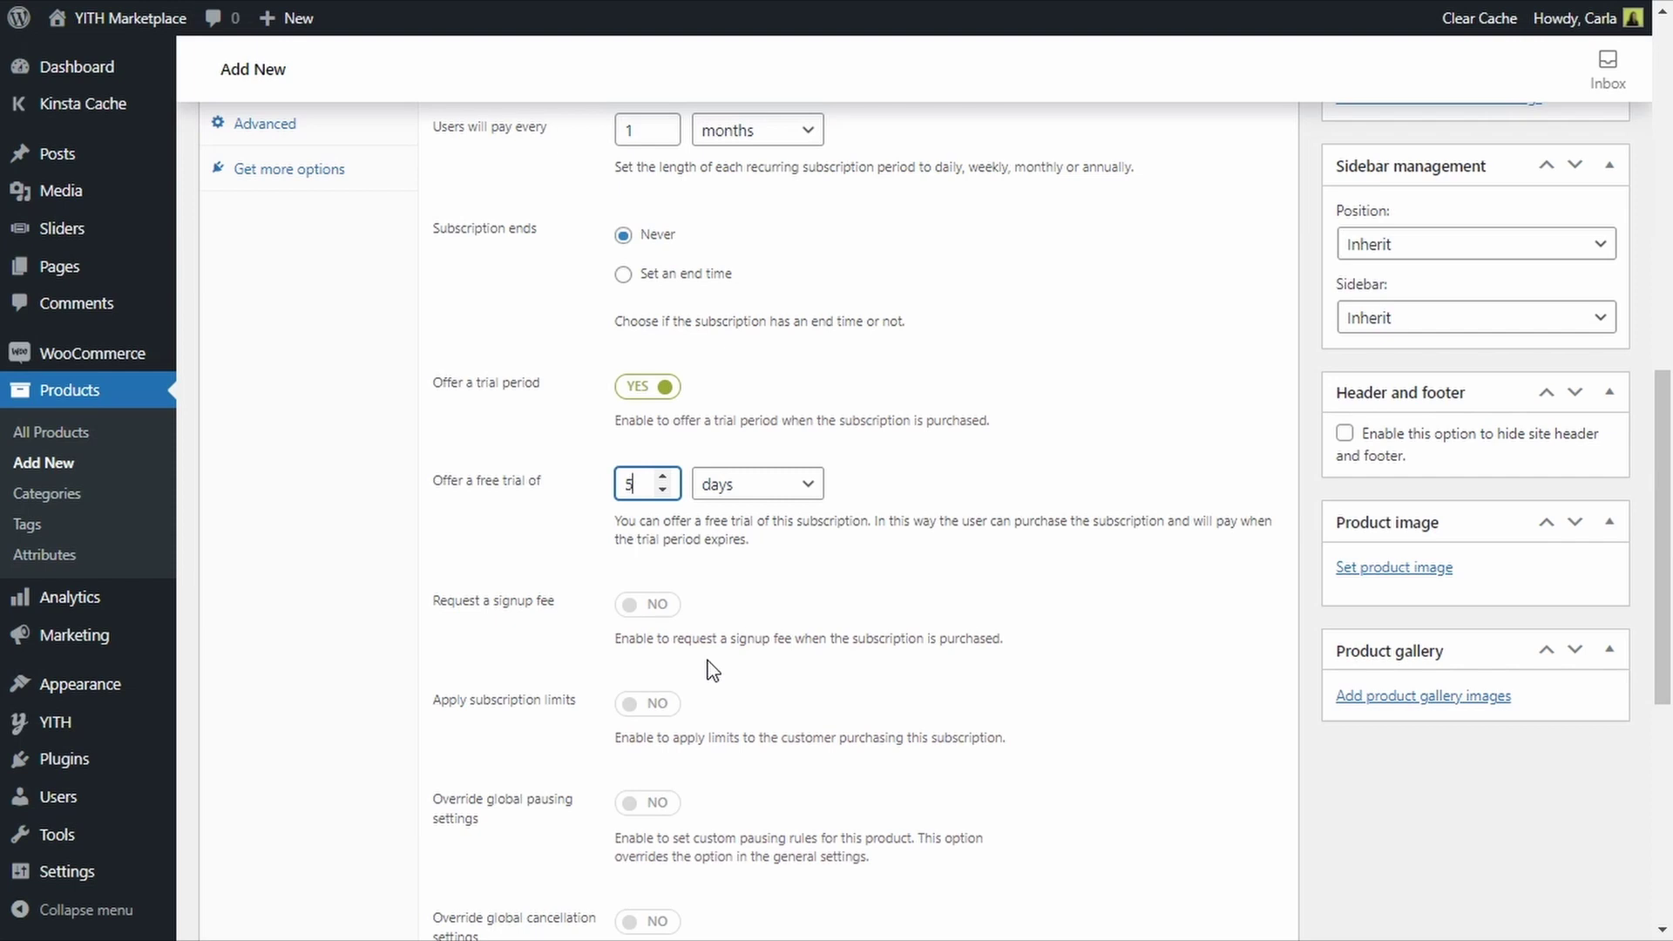
{"action": "left_click", "coordinate": [649, 615]}
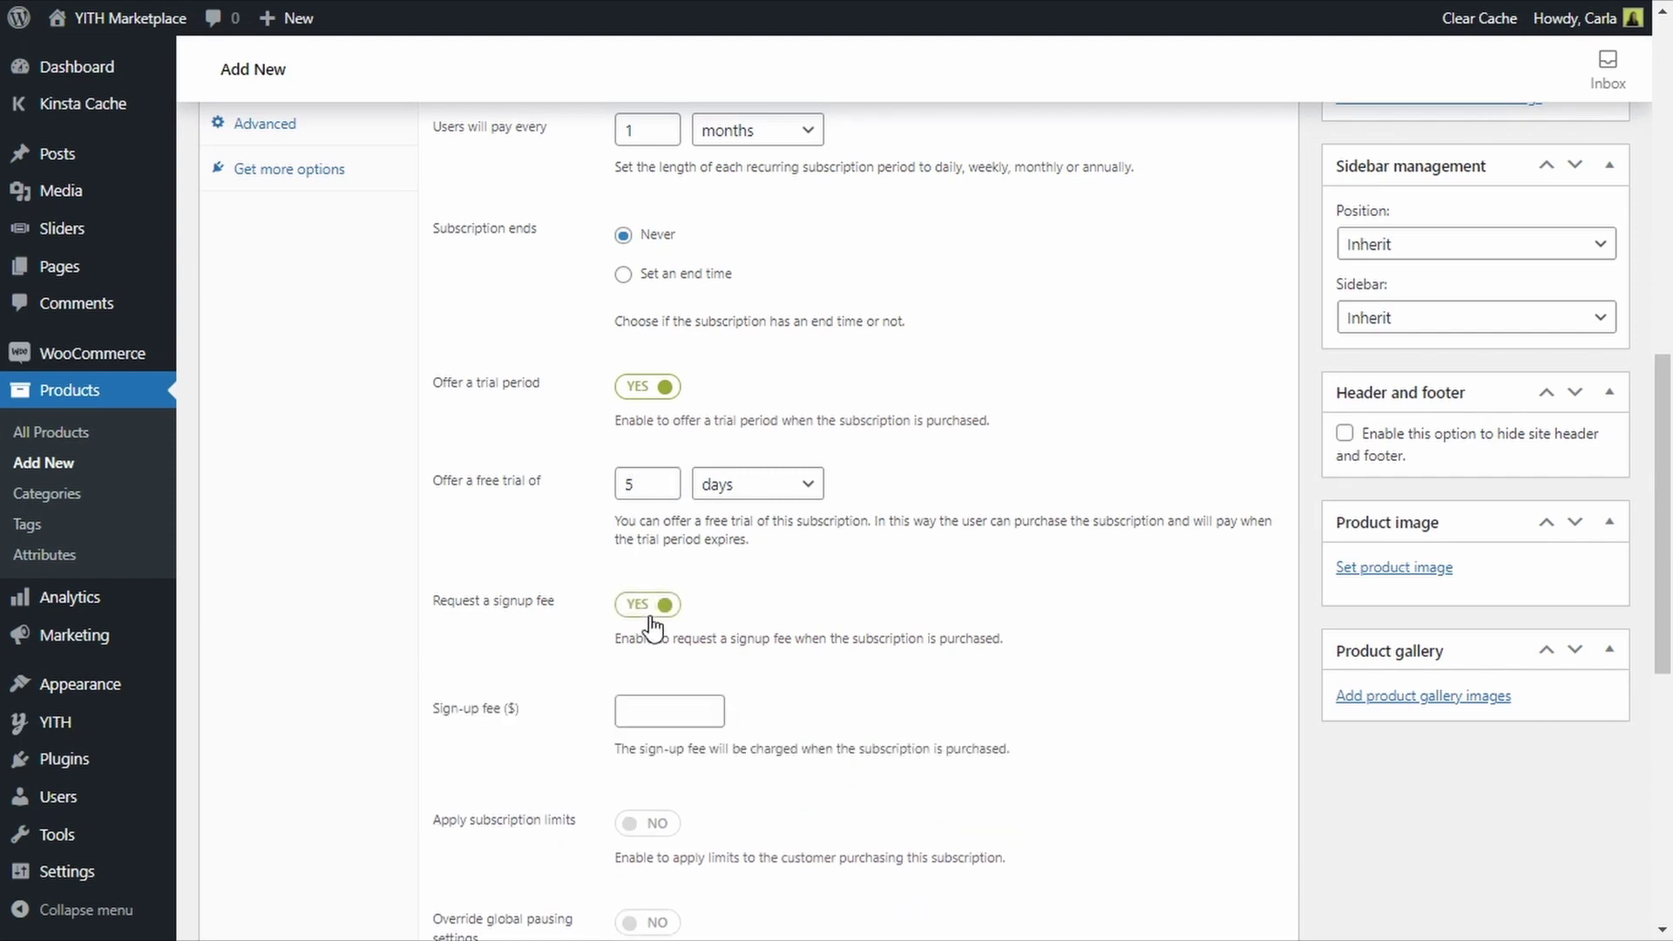
{"action": "left_click", "coordinate": [672, 693]}
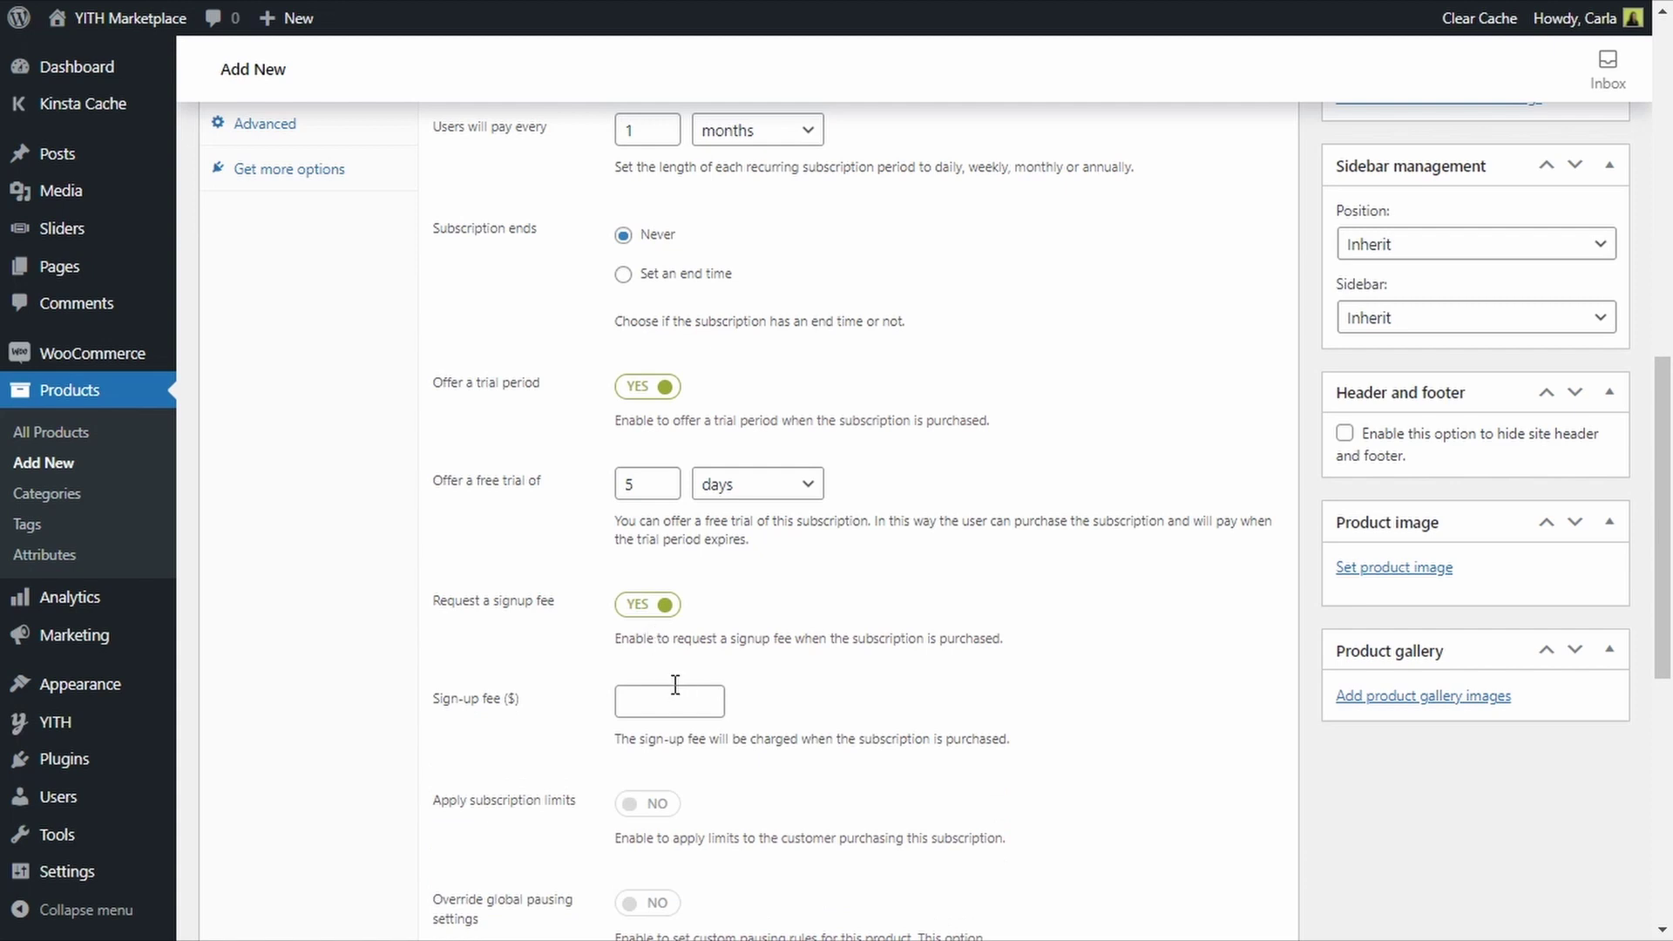
{"action": "scroll", "coordinate": [697, 671], "scroll_direction": "down", "scroll_amount": 1}
{"action": "type", "text": "5"}
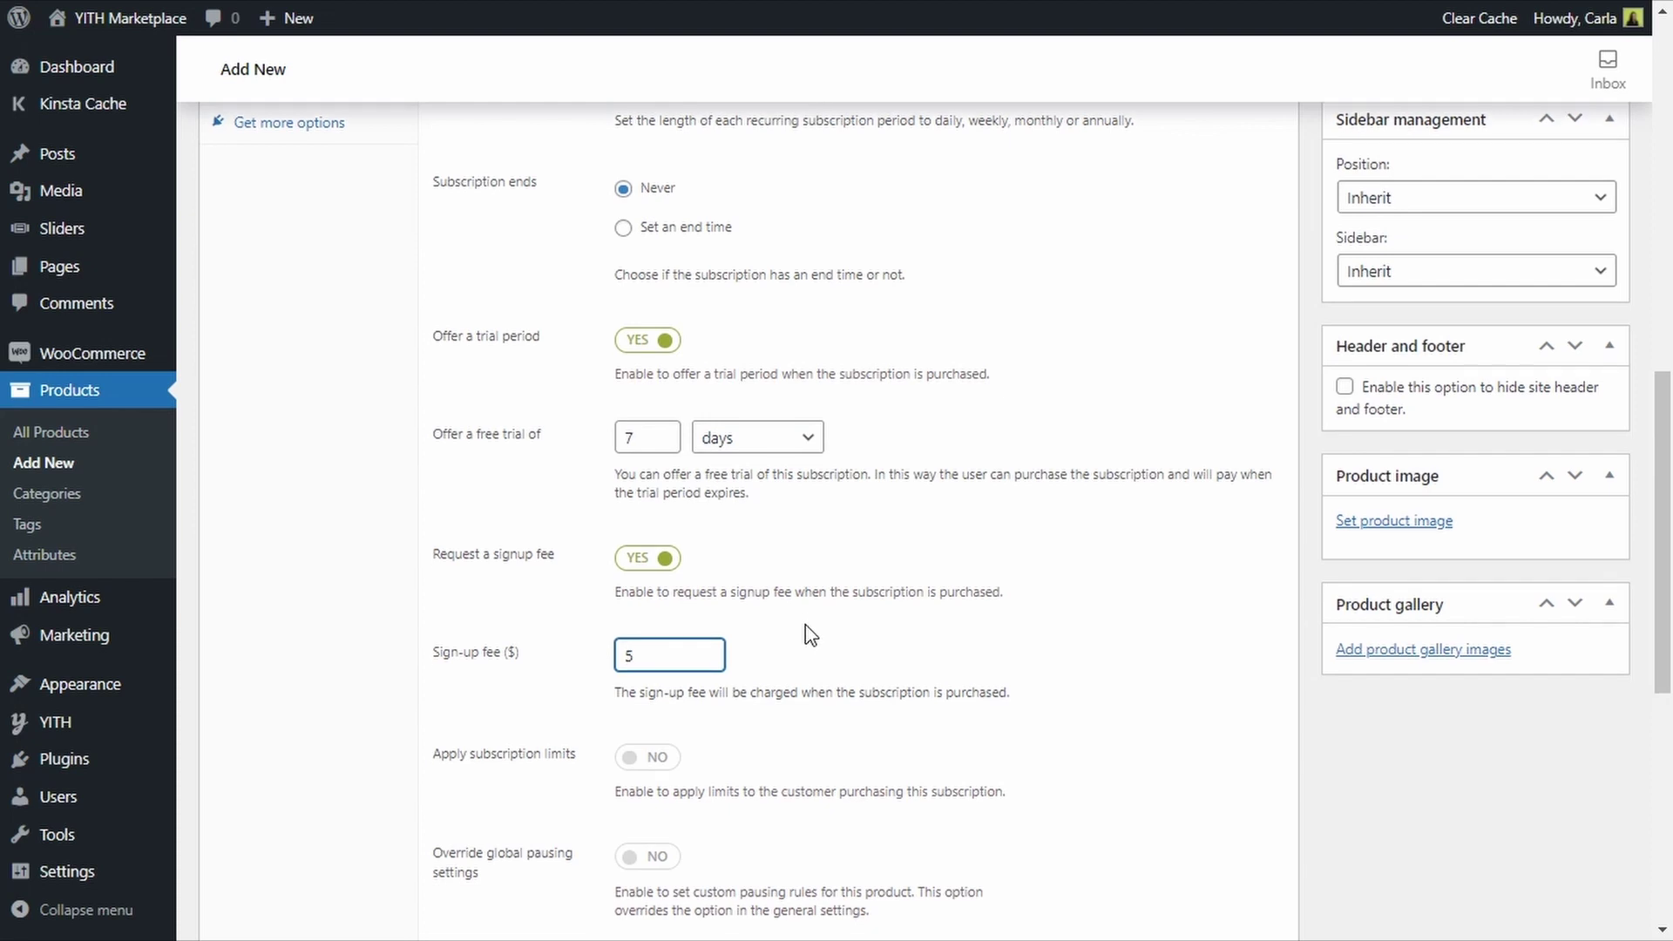
{"action": "scroll", "coordinate": [811, 635], "scroll_direction": "down", "scroll_amount": 1}
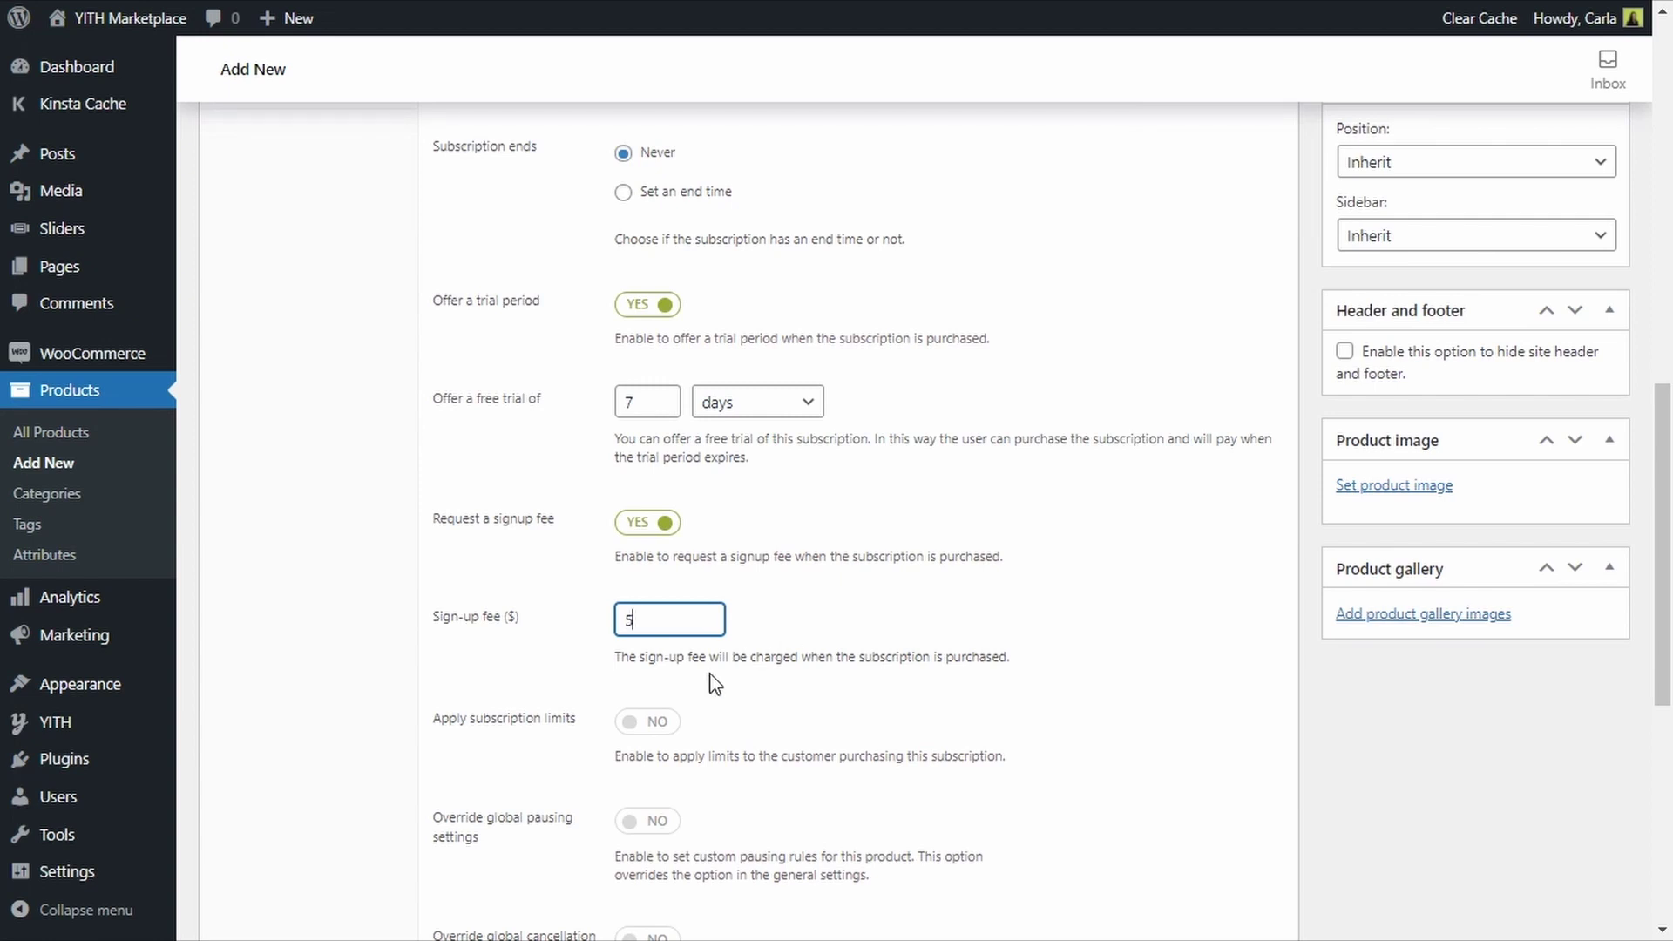
Try out the subscription limits with one subscription of any status per user, and switch the limits off again.
{"action": "scroll", "coordinate": [767, 680], "scroll_direction": "down", "scroll_amount": 1}
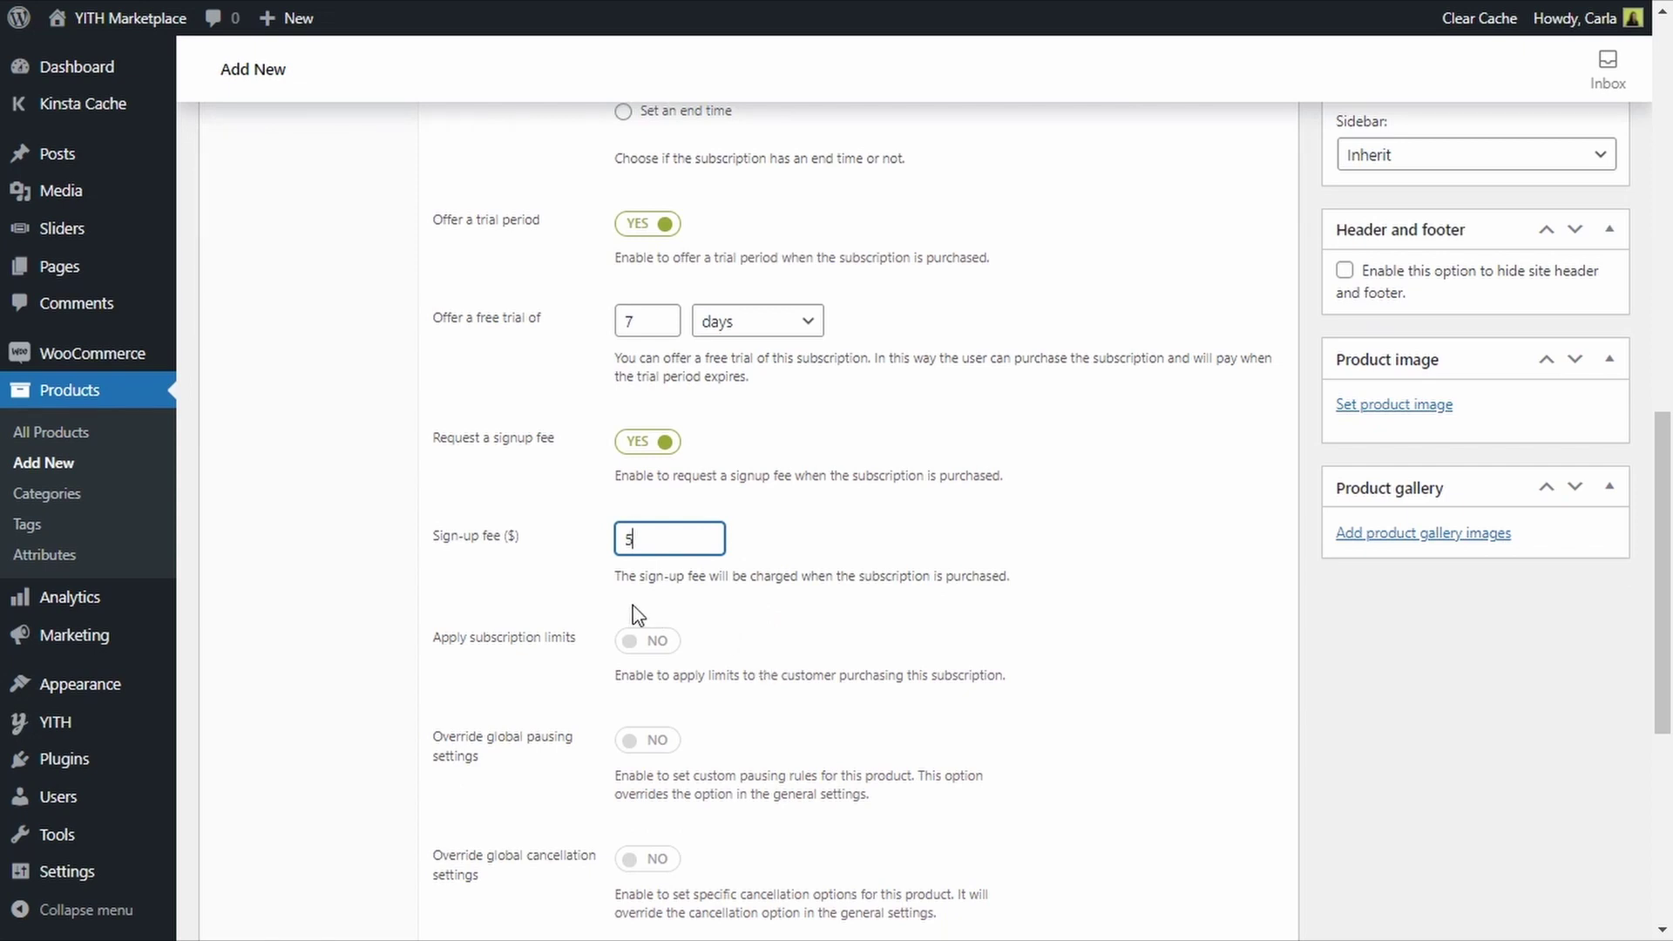
{"action": "left_click", "coordinate": [626, 650]}
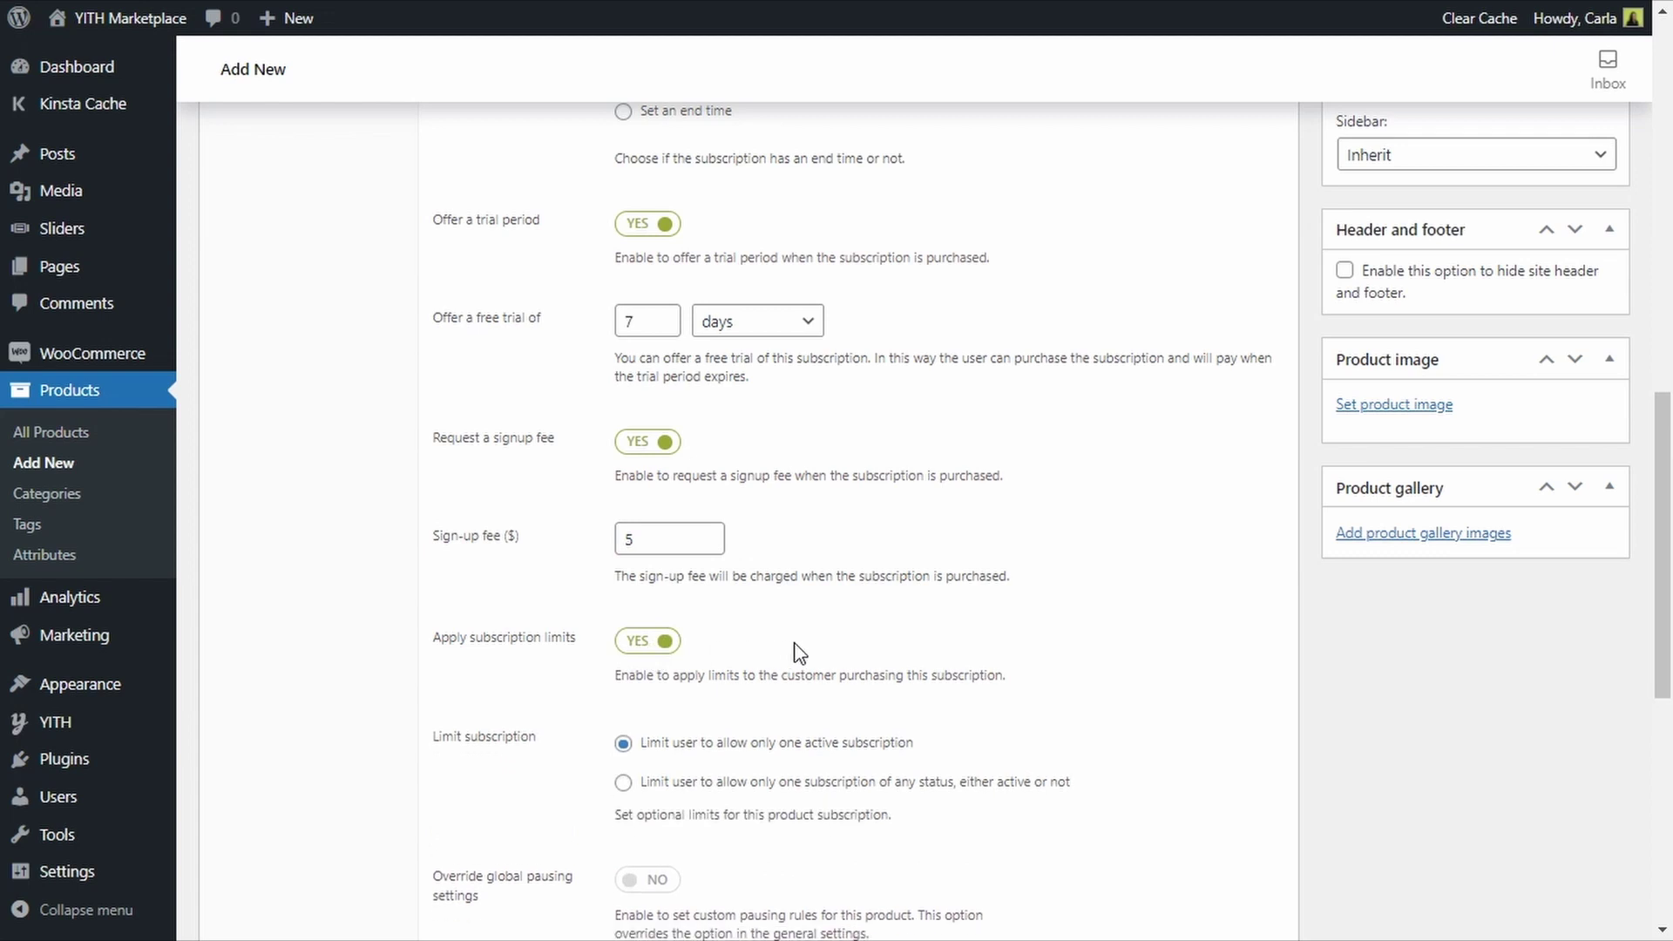
{"action": "scroll", "coordinate": [784, 653], "scroll_direction": "down", "scroll_amount": 3}
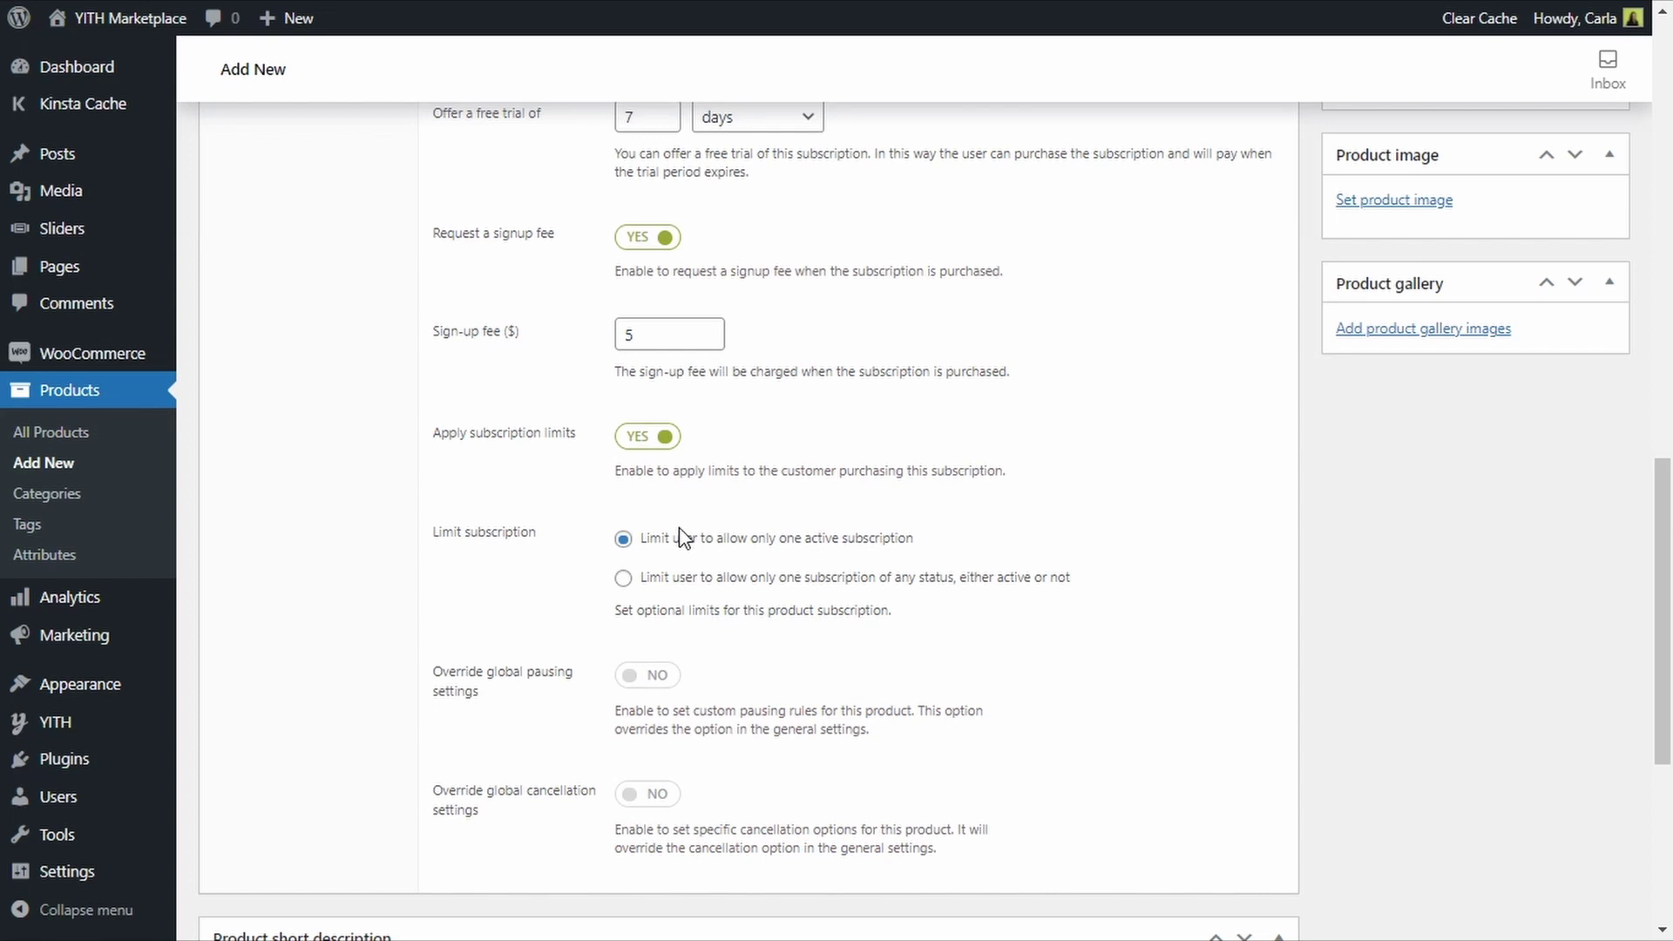
{"action": "left_click", "coordinate": [624, 581]}
{"action": "left_click", "coordinate": [652, 437]}
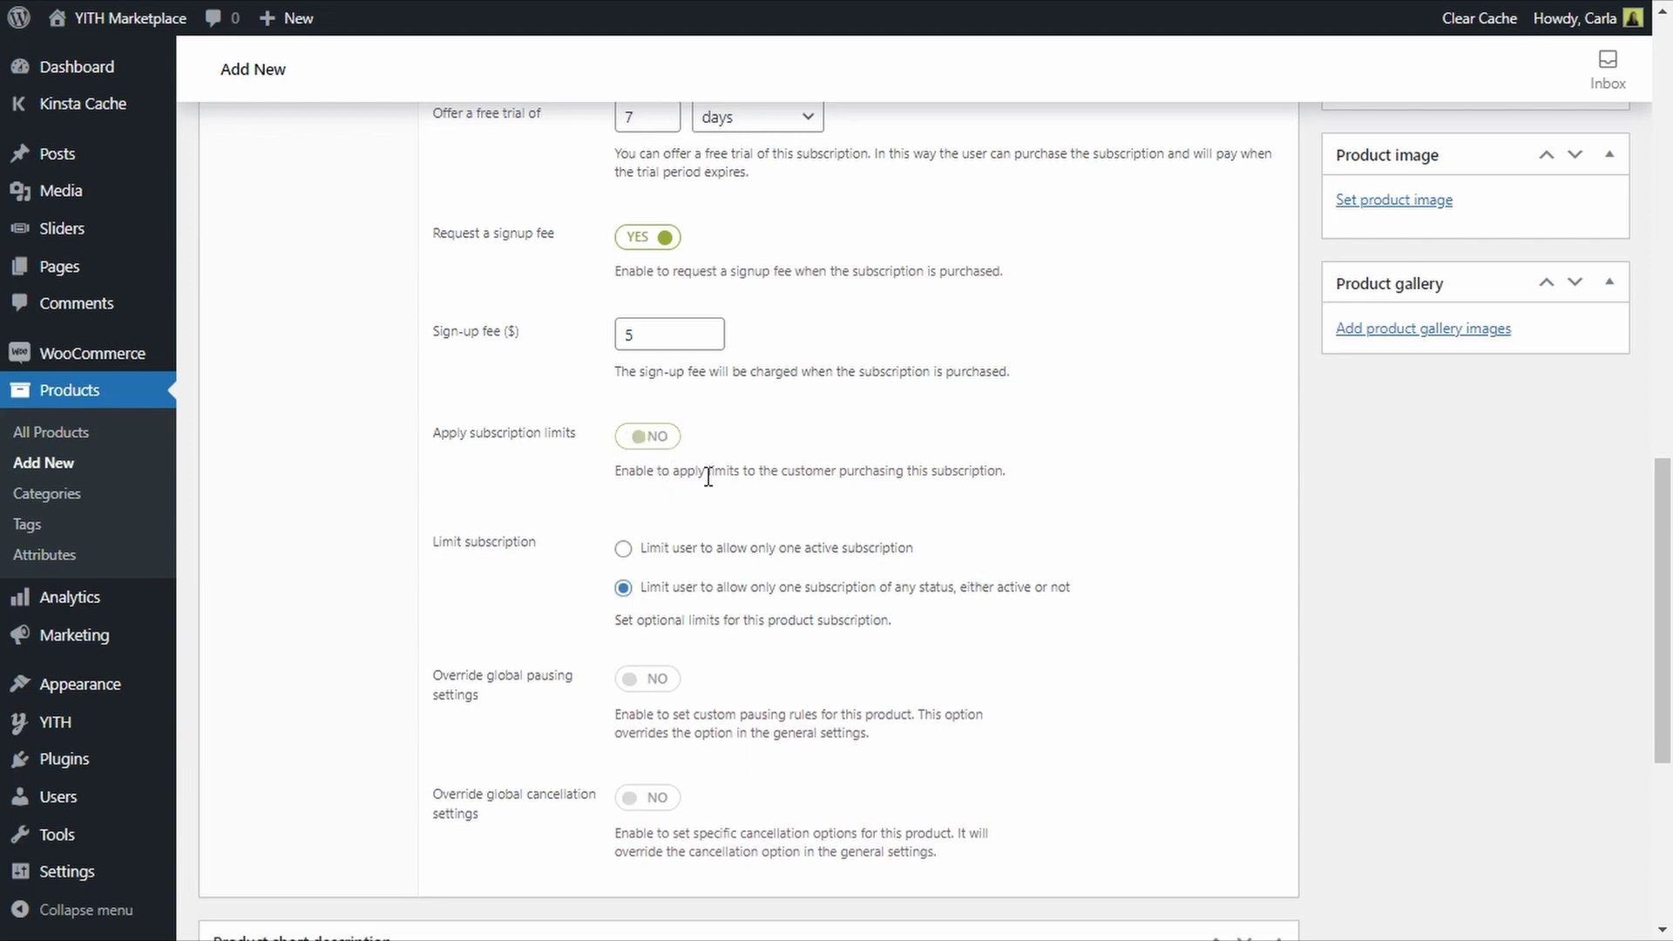
Override the global pausing settings for this product and allow users to pause the subscription with certain limits.
{"action": "scroll", "coordinate": [761, 515], "scroll_direction": "down", "scroll_amount": 2}
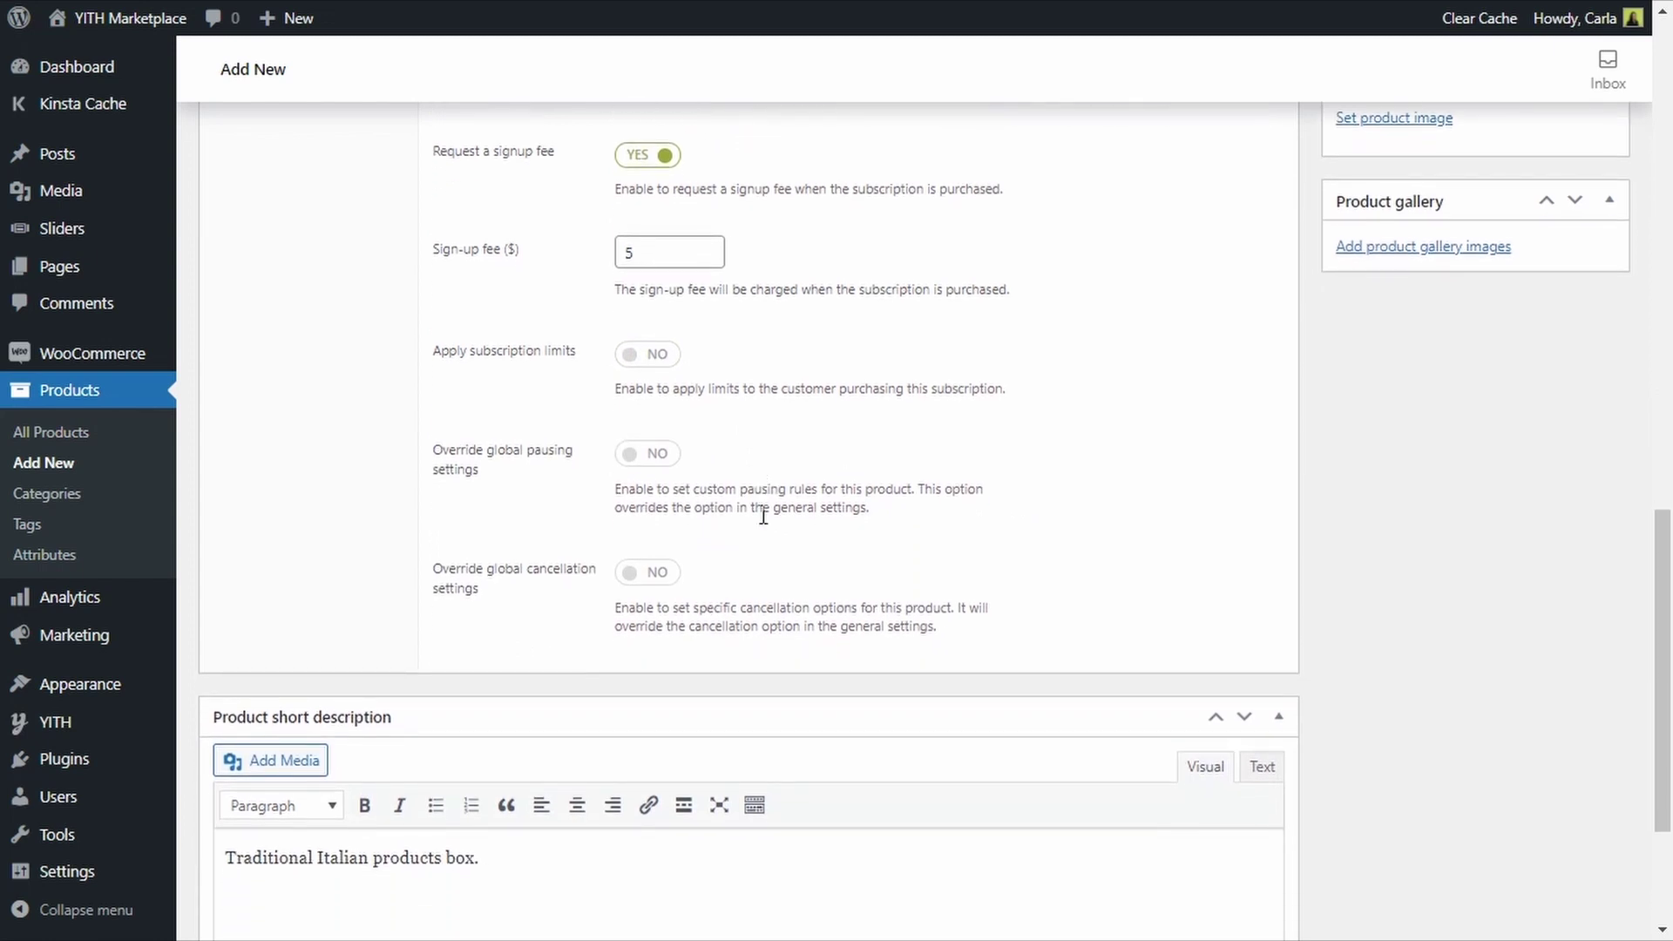
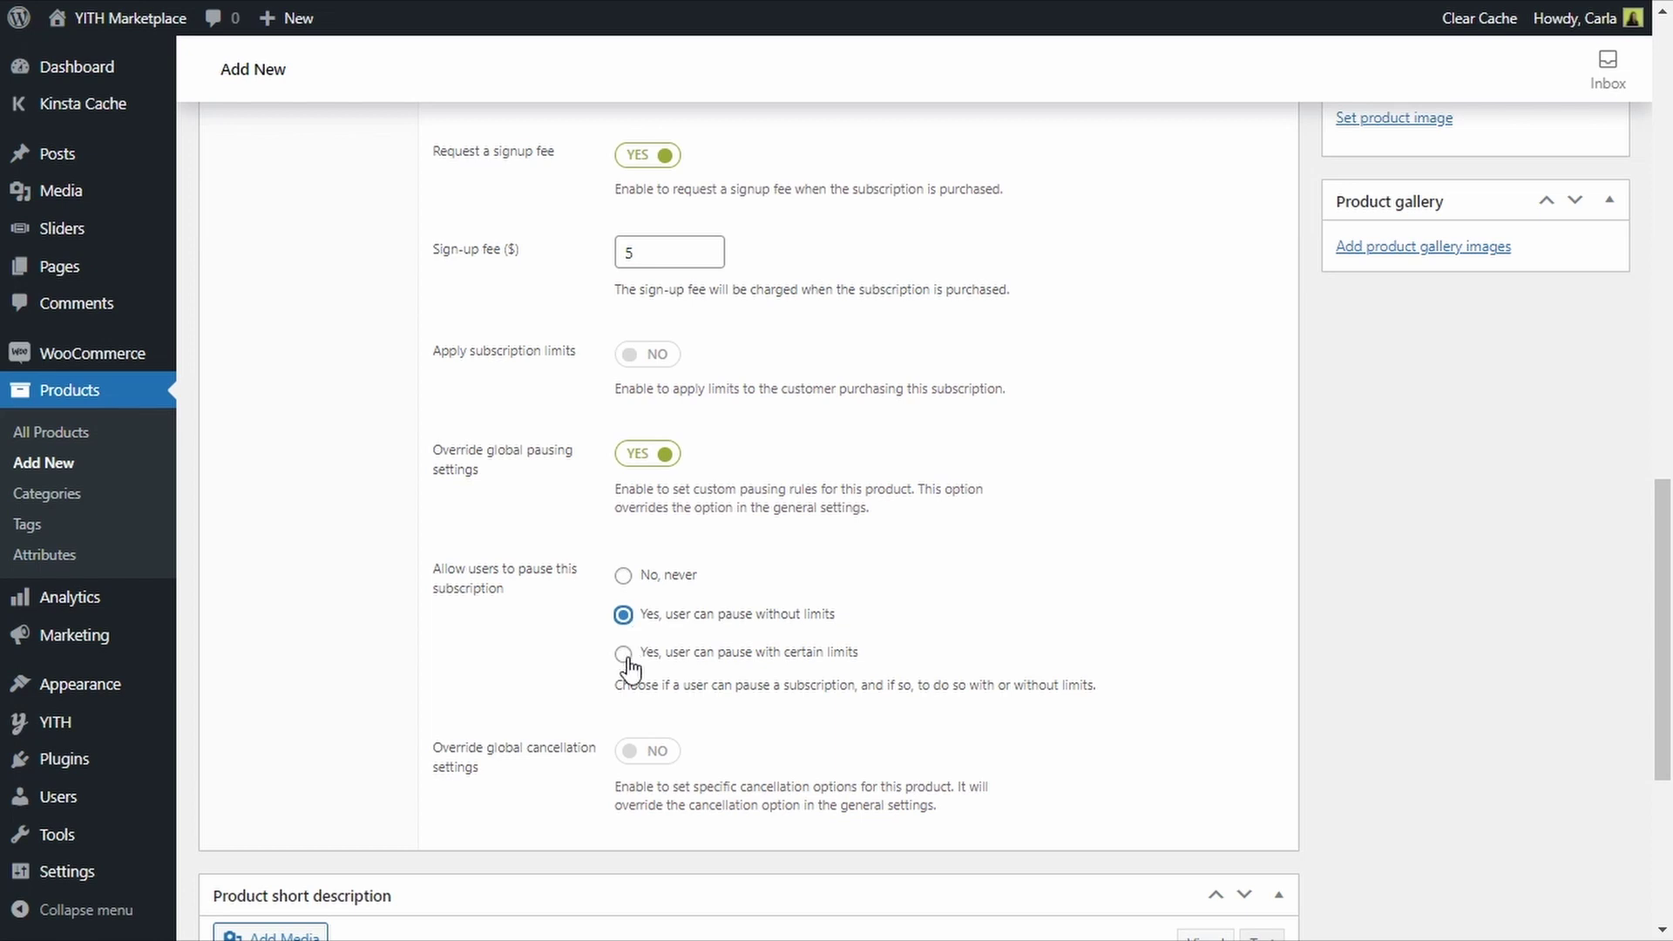
{"action": "left_click", "coordinate": [624, 654]}
{"action": "scroll", "coordinate": [1017, 665], "scroll_direction": "down", "scroll_amount": 1}
{"action": "scroll", "coordinate": [1020, 668], "scroll_direction": "down", "scroll_amount": 1}
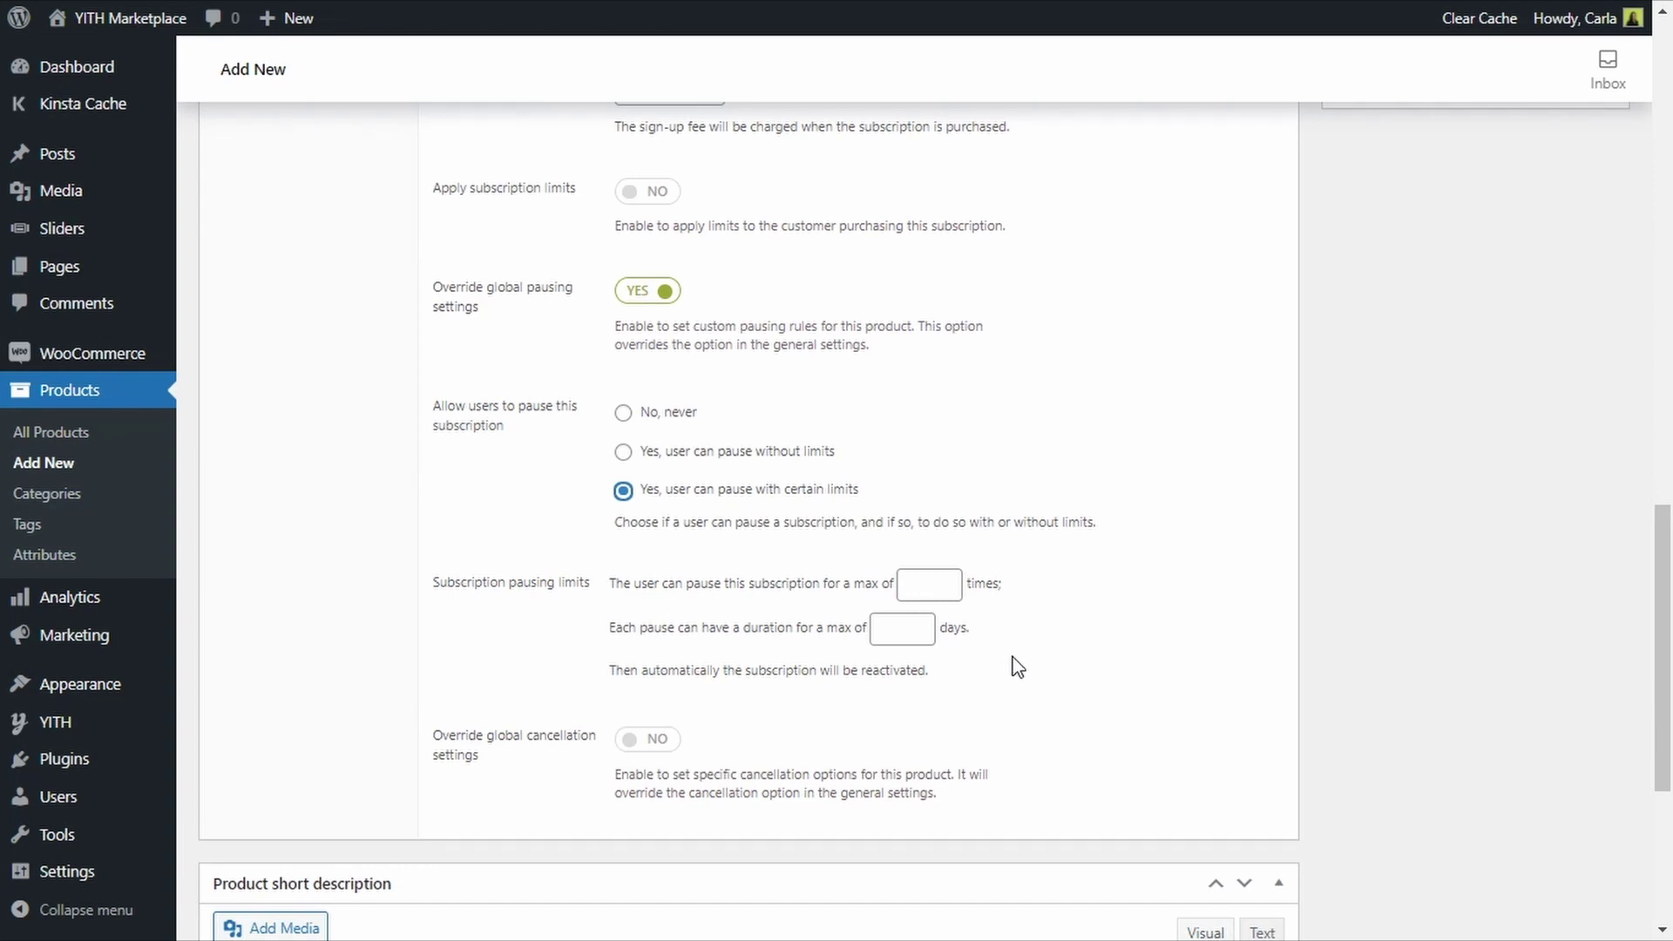
Limit pausing to a maximum of 2 times, with each pause lasting at most 5 days.
{"action": "left_click", "coordinate": [916, 586]}
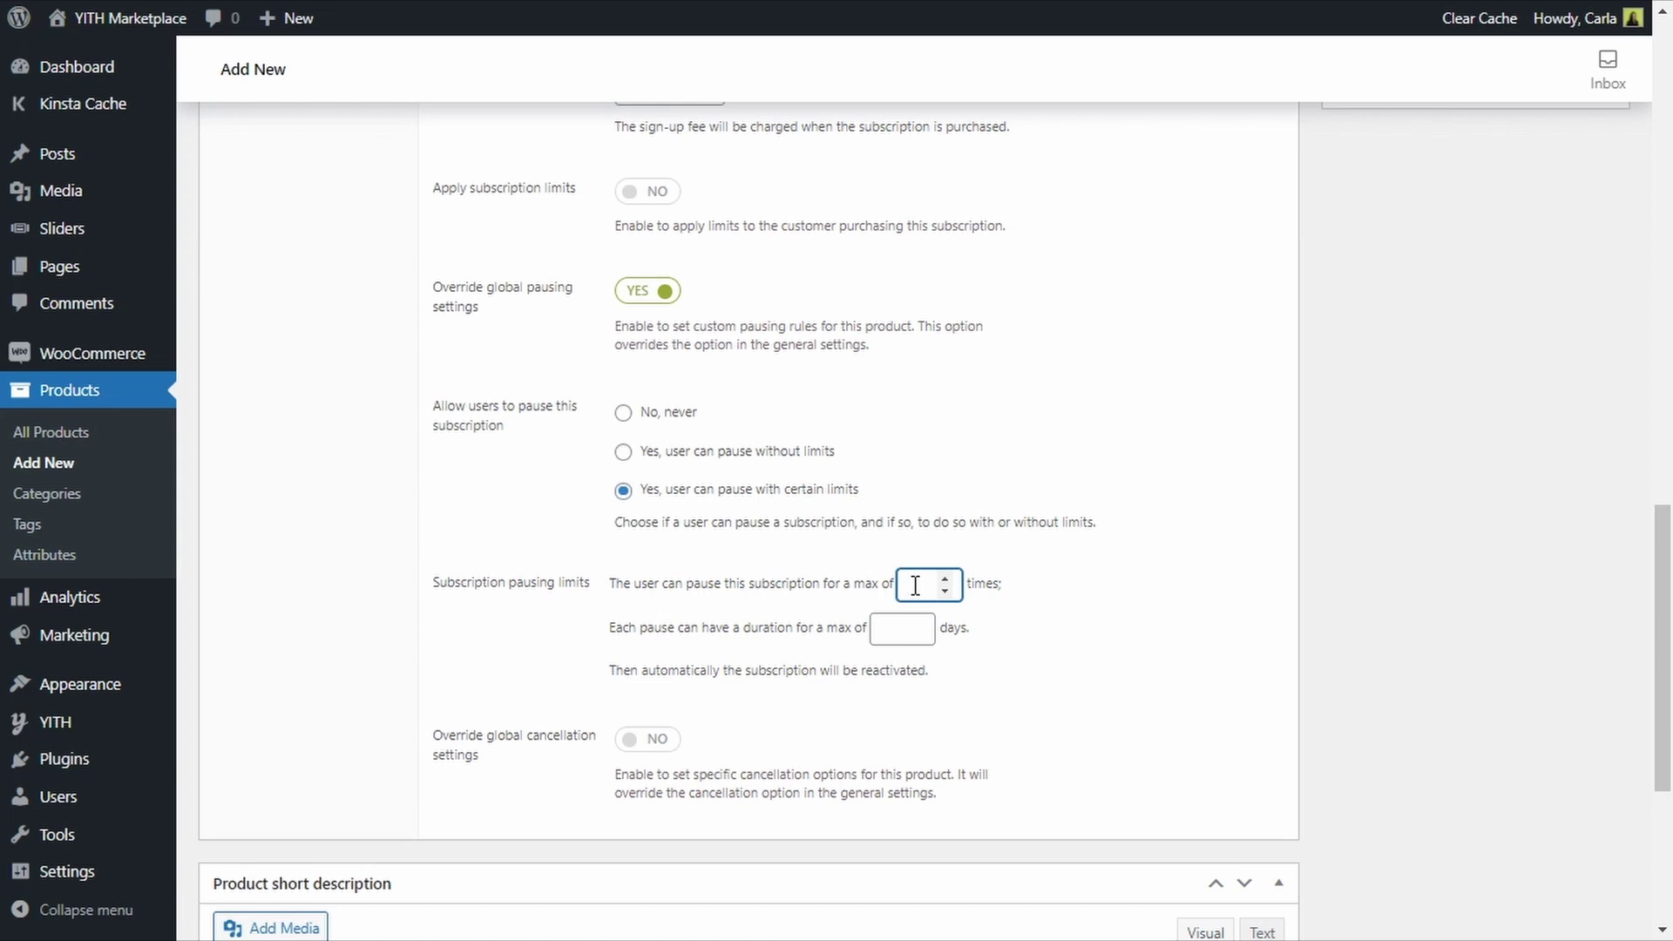
{"action": "type", "text": "2"}
{"action": "left_click", "coordinate": [894, 629]}
{"action": "type", "text": "5"}
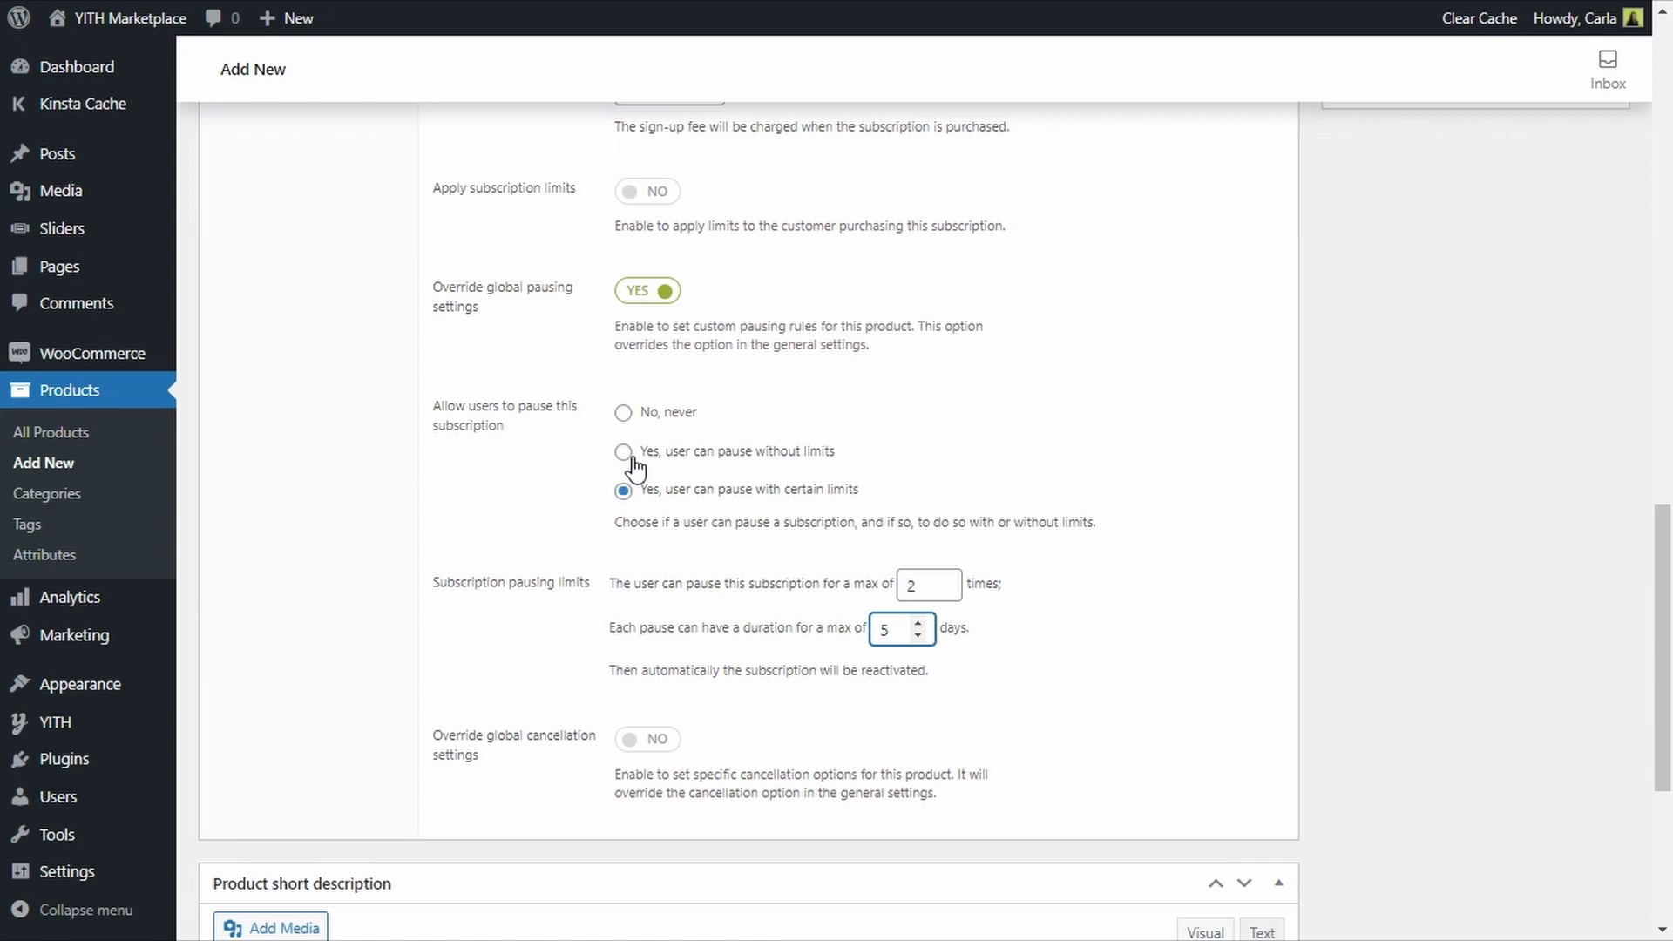
Try overriding the global cancellation settings for this product, and switch the override off again.
{"action": "scroll", "coordinate": [635, 468], "scroll_direction": "down", "scroll_amount": 3}
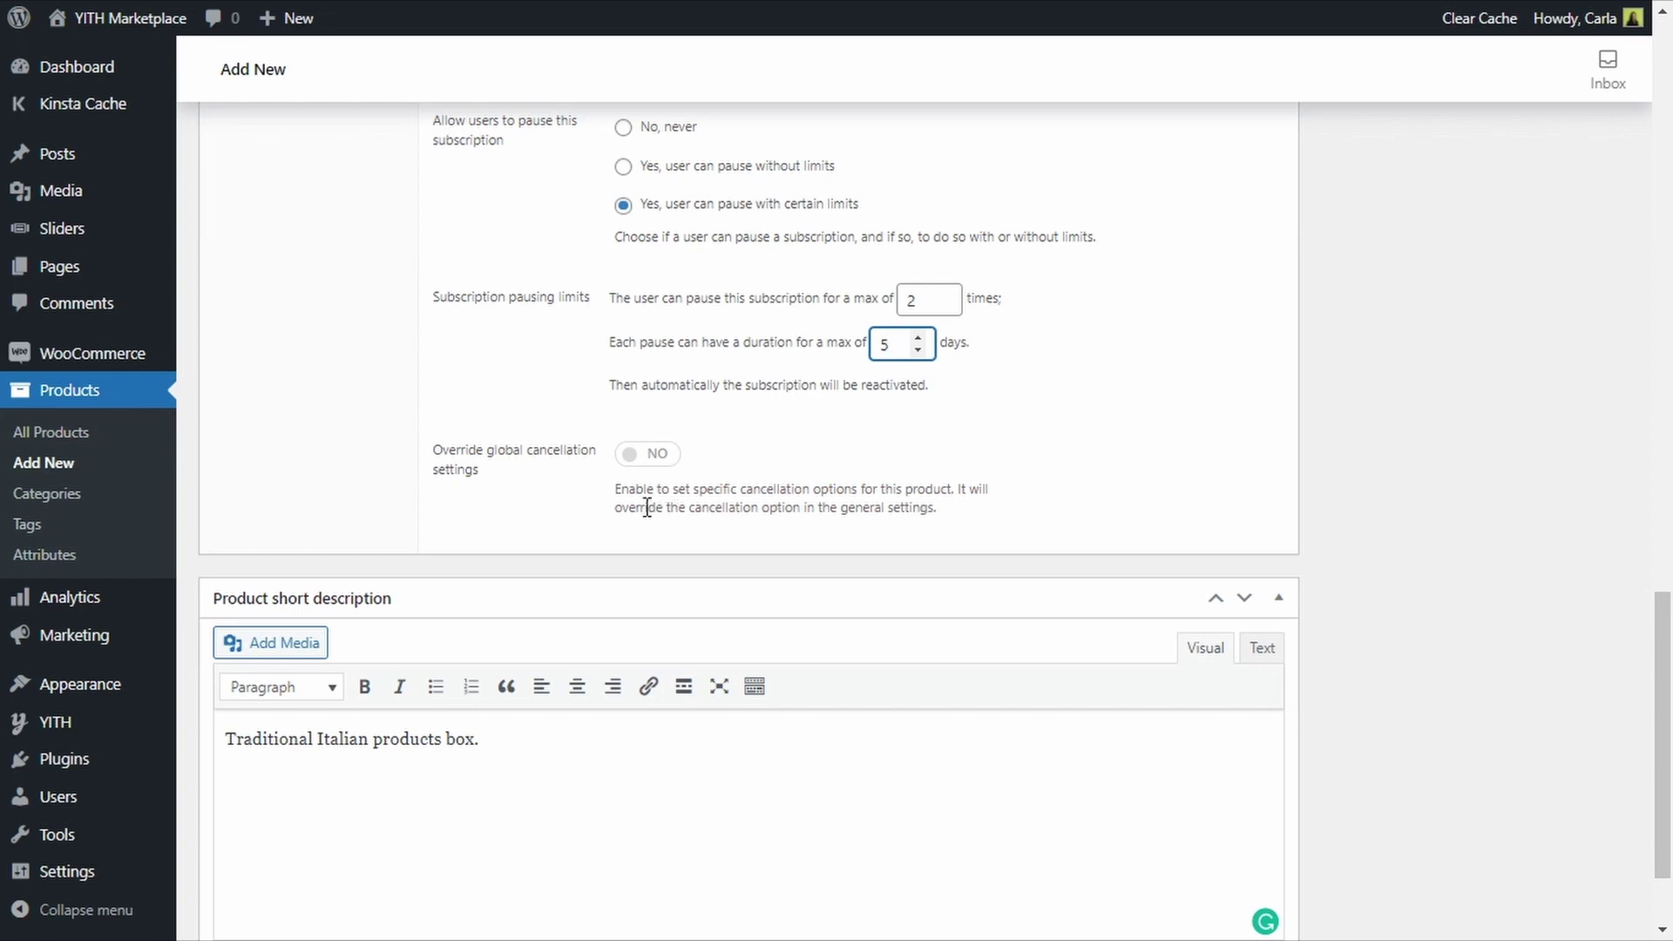
{"action": "left_click", "coordinate": [656, 462]}
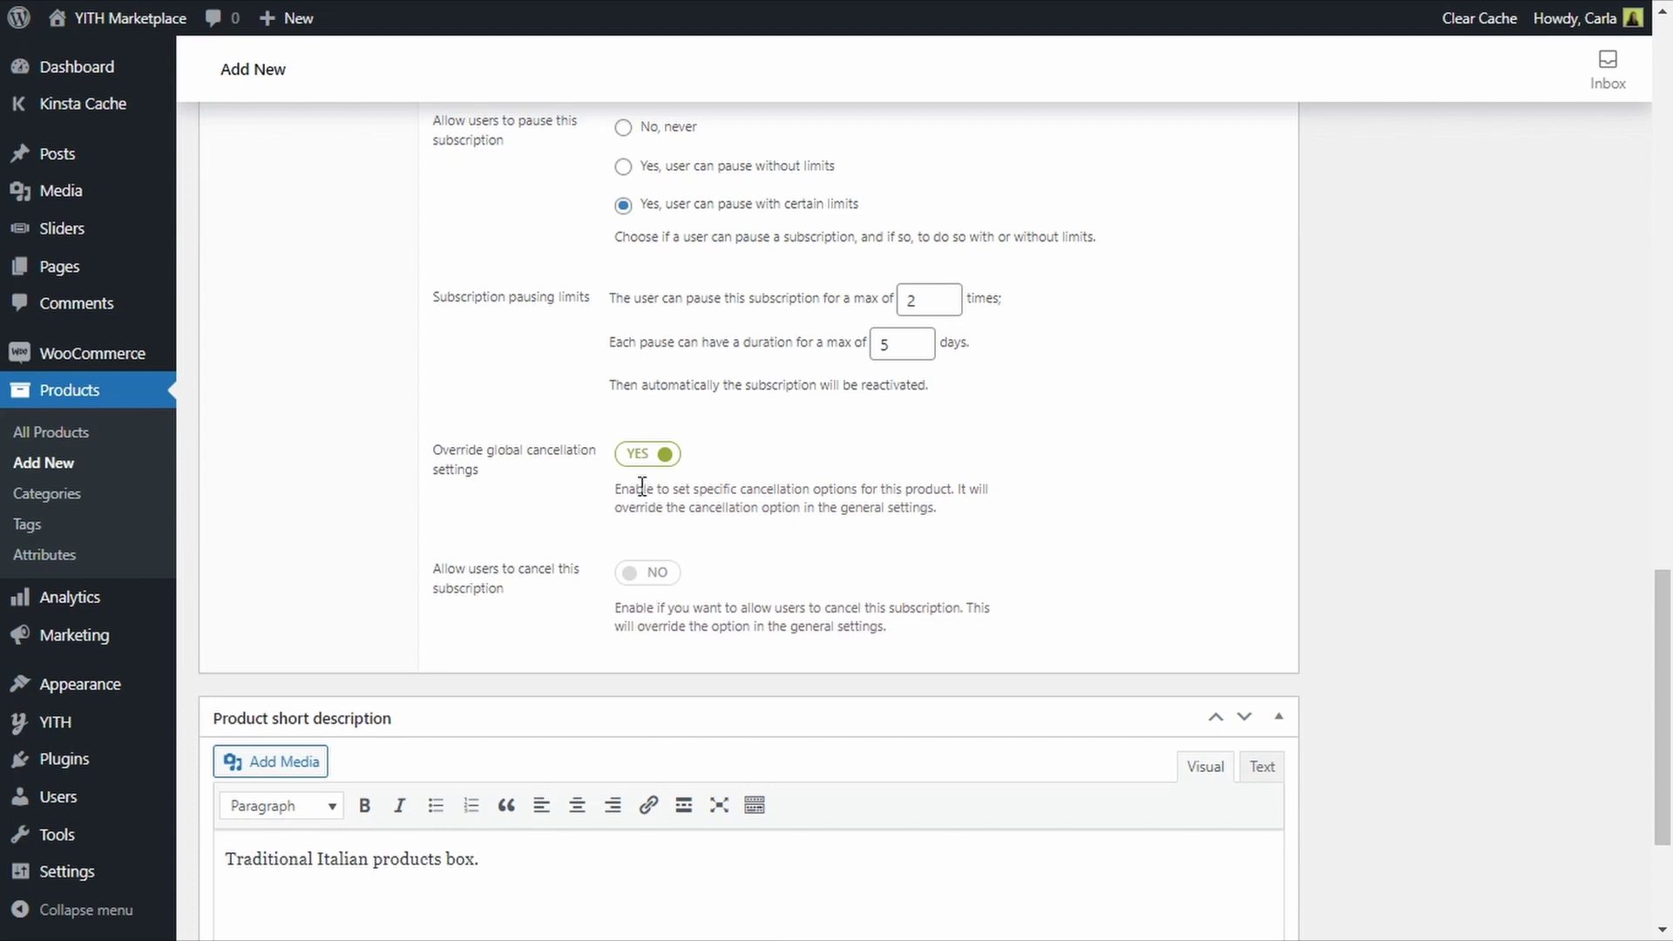
{"action": "left_click", "coordinate": [662, 455]}
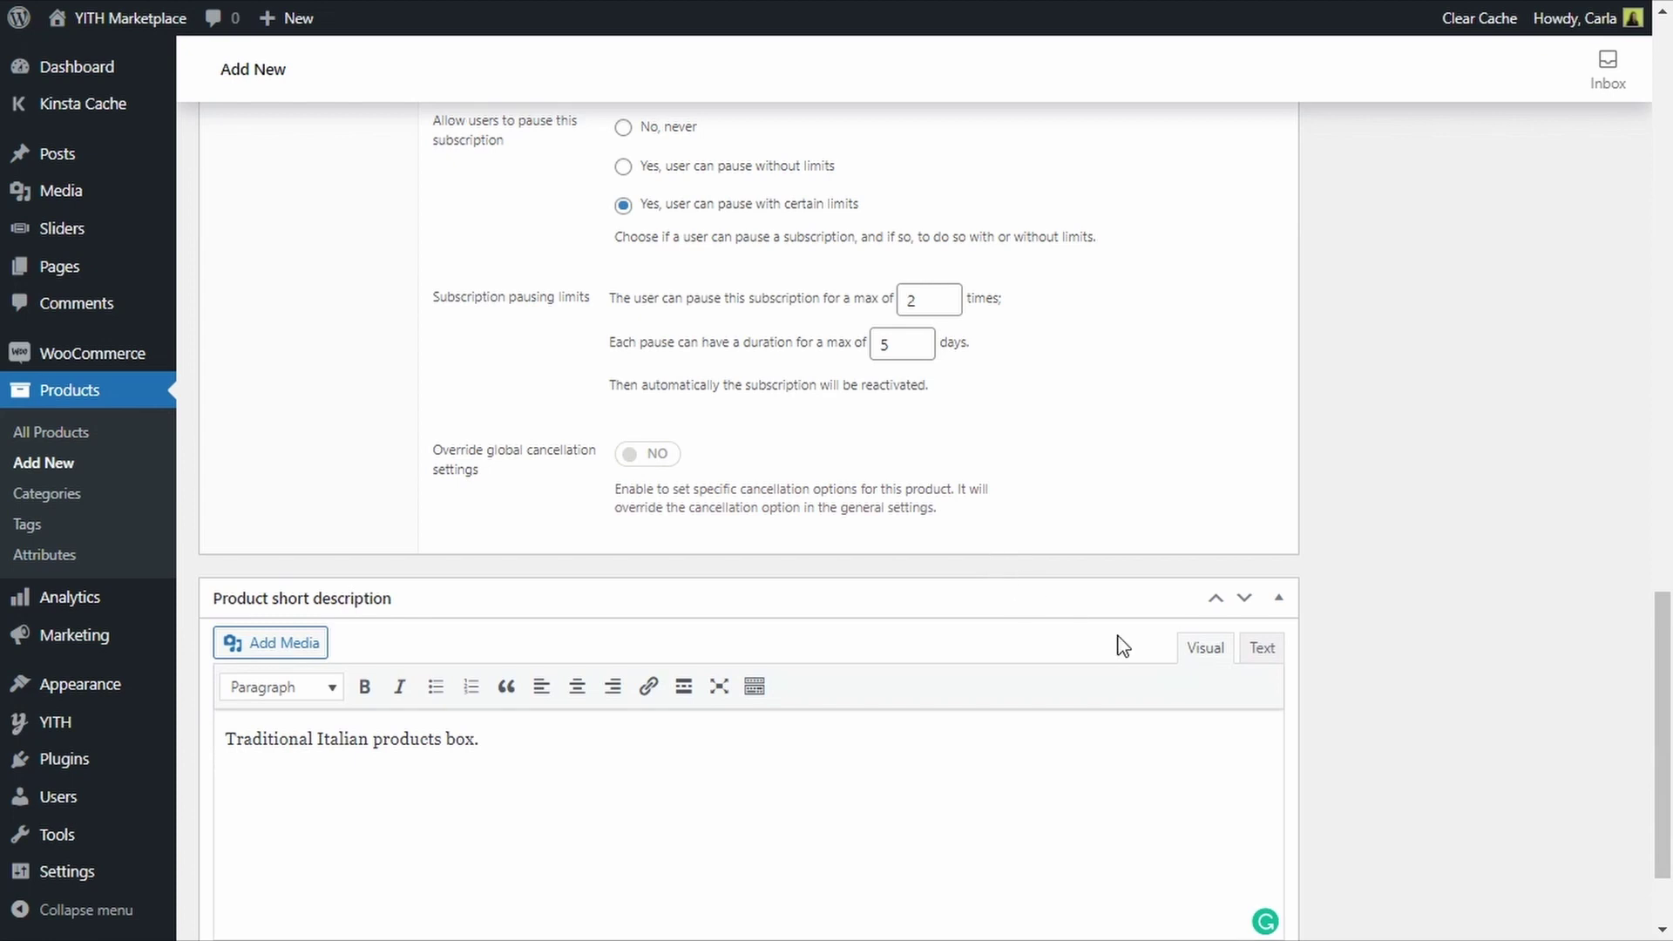
Set the Italian Food Subscription Box picture as the product image.
{"action": "scroll", "coordinate": [1425, 678], "scroll_direction": "up", "scroll_amount": 5}
{"action": "scroll", "coordinate": [1428, 678], "scroll_direction": "up", "scroll_amount": 5}
{"action": "left_click", "coordinate": [1416, 652]}
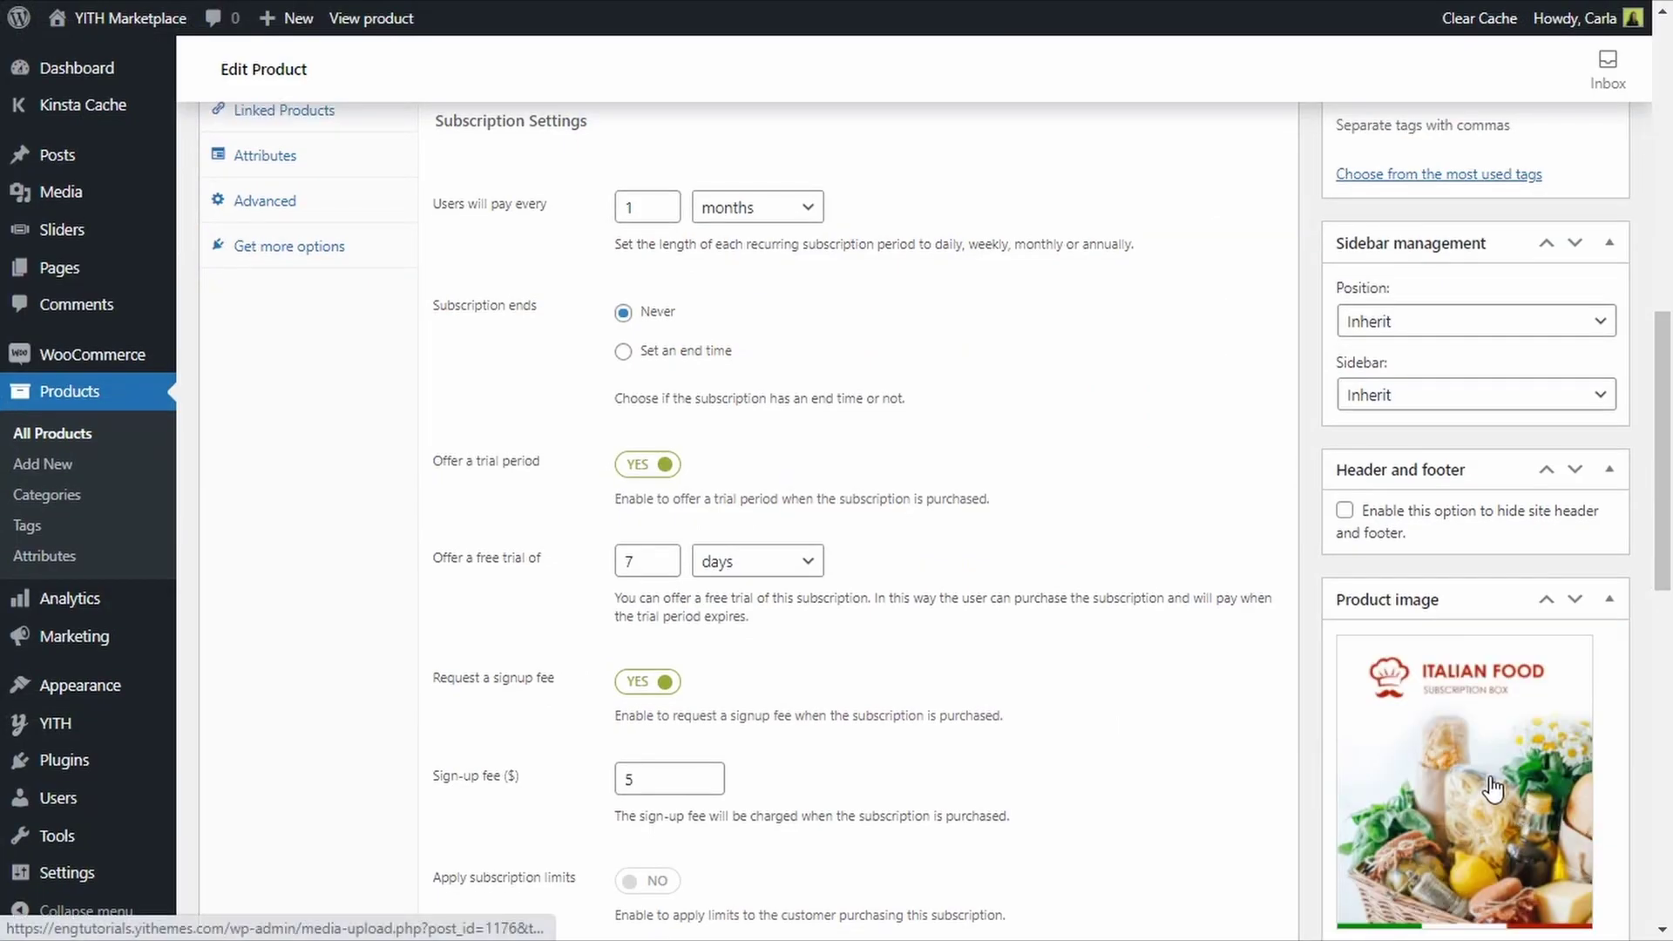
Publish the Italian Food Subscription Box product.
{"action": "scroll", "coordinate": [1499, 789], "scroll_direction": "up", "scroll_amount": 9}
{"action": "scroll", "coordinate": [1495, 784], "scroll_direction": "up", "scroll_amount": 3}
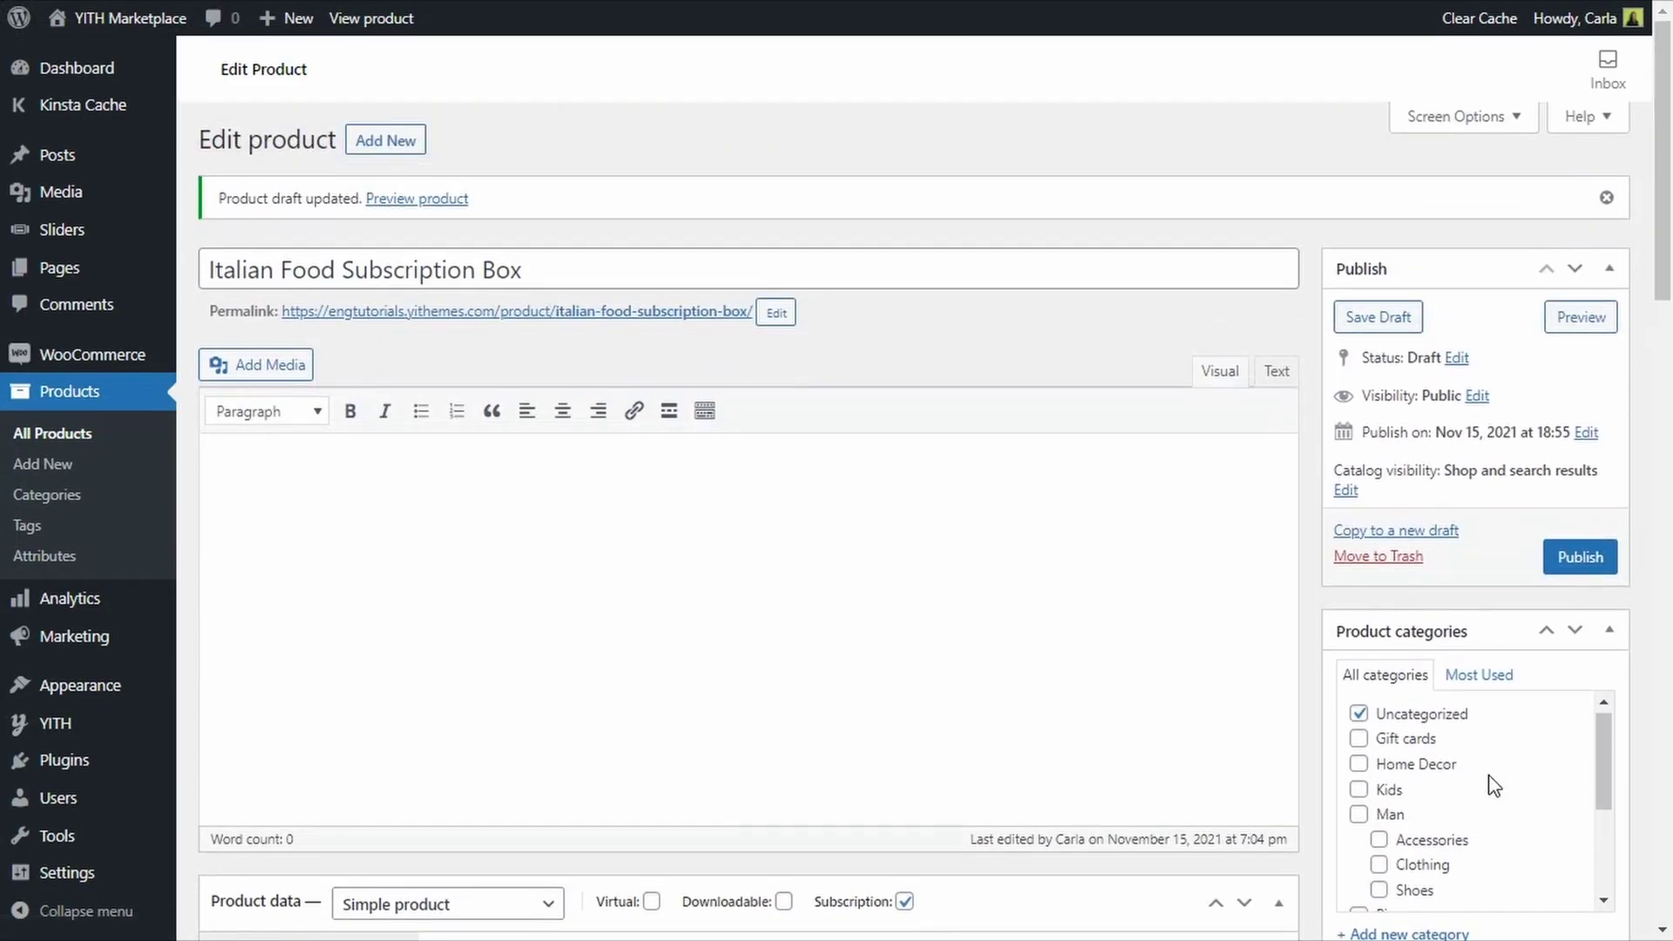
{"action": "left_click", "coordinate": [1582, 562]}
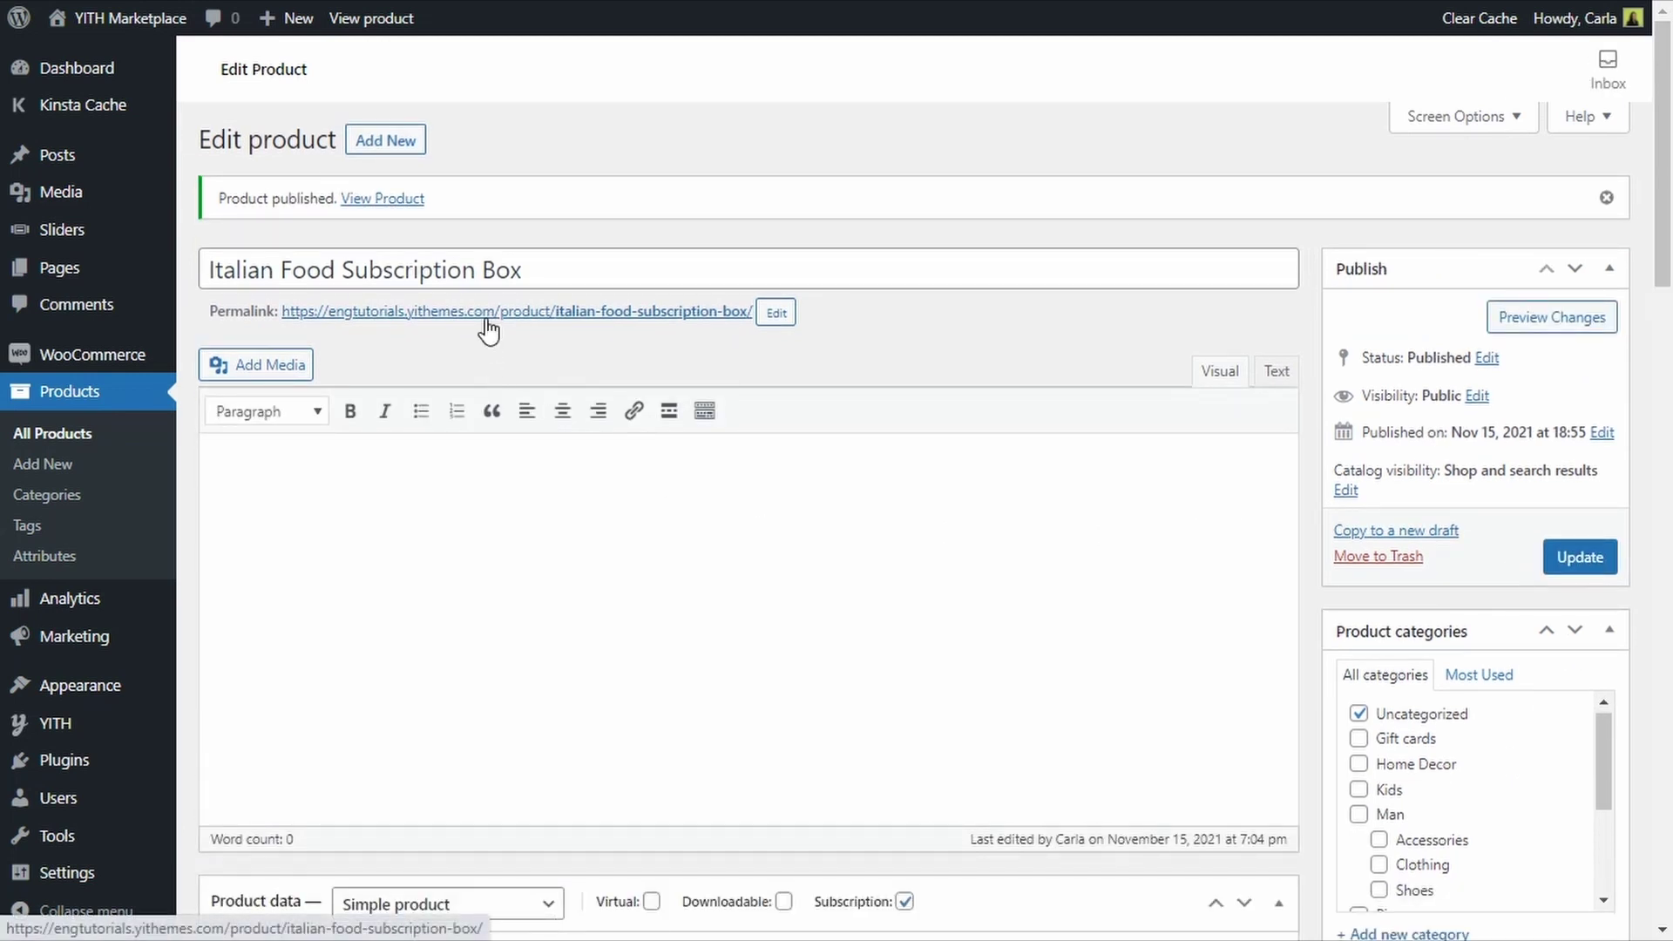
Open the published product's page and examine its title, monthly price, free trial text and sign-up fee.
{"action": "left_click", "coordinate": [488, 314]}
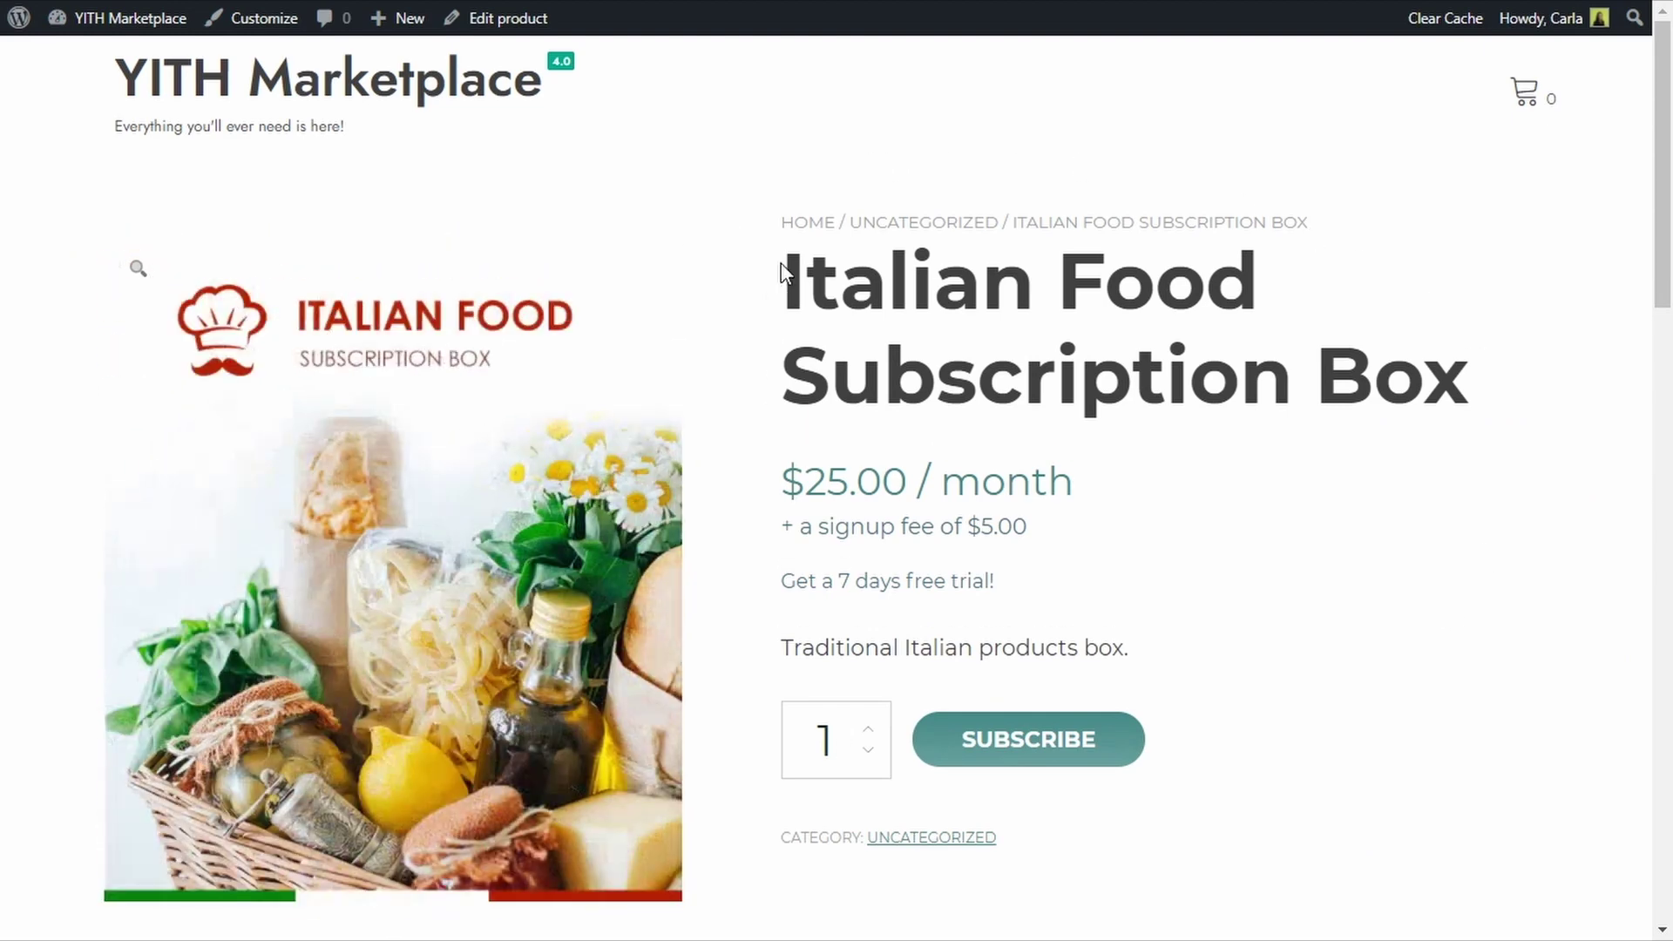
{"action": "left_click_drag", "start_coordinate": [782, 261], "coordinate": [1492, 381]}
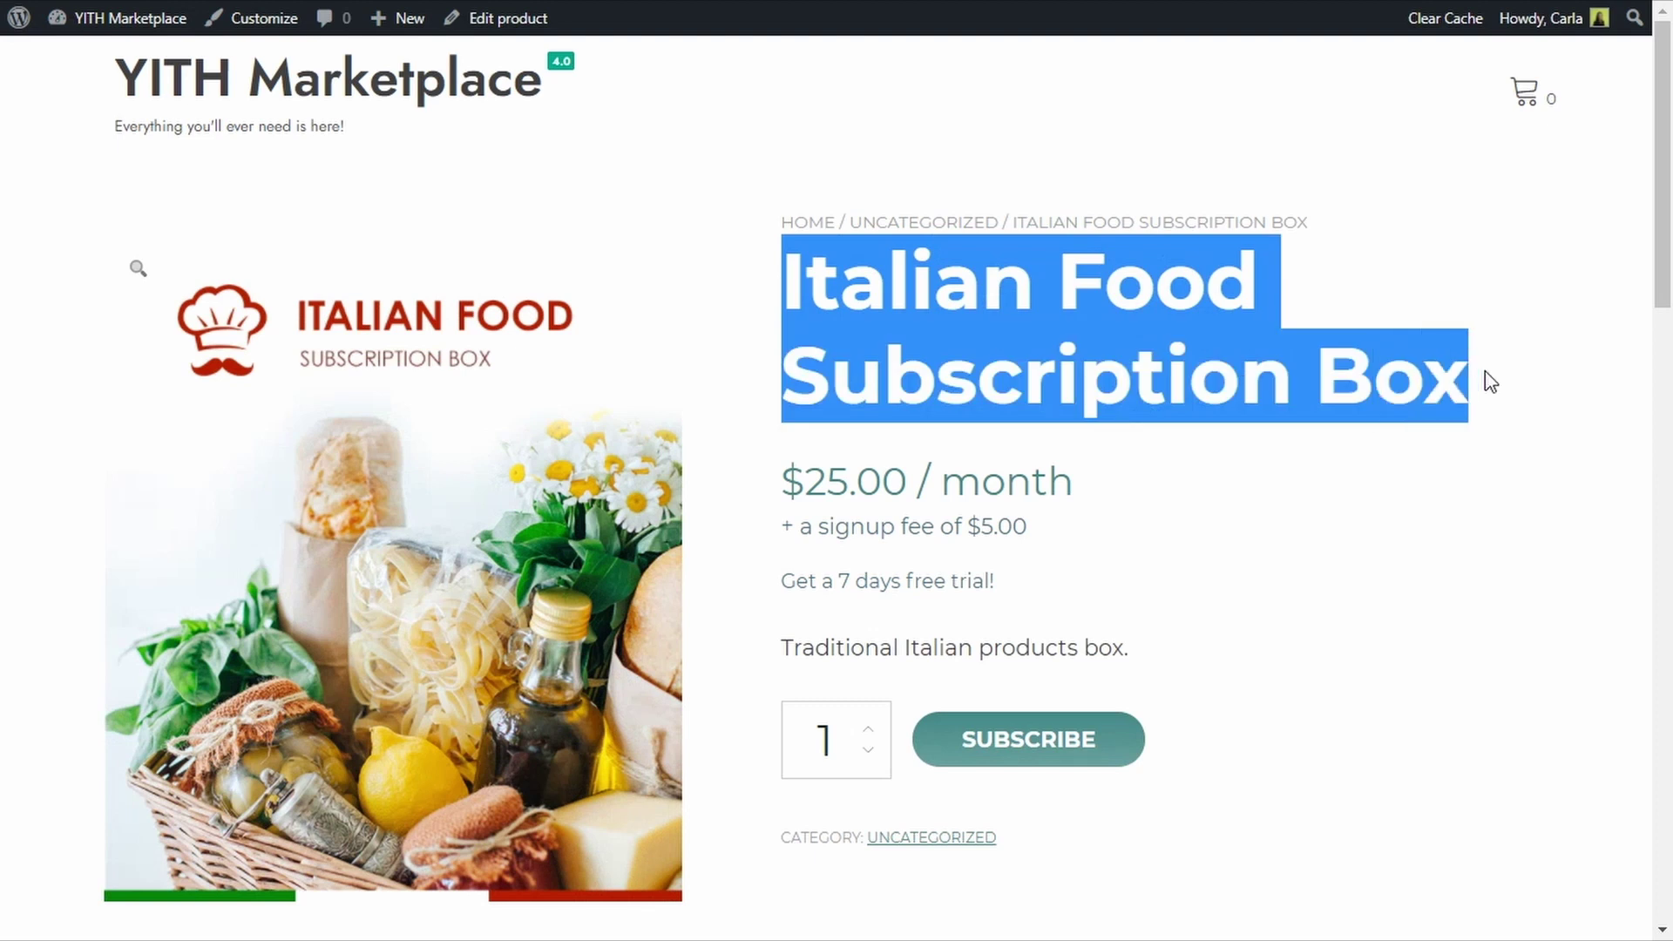
{"action": "left_click_drag", "start_coordinate": [782, 482], "coordinate": [1085, 486]}
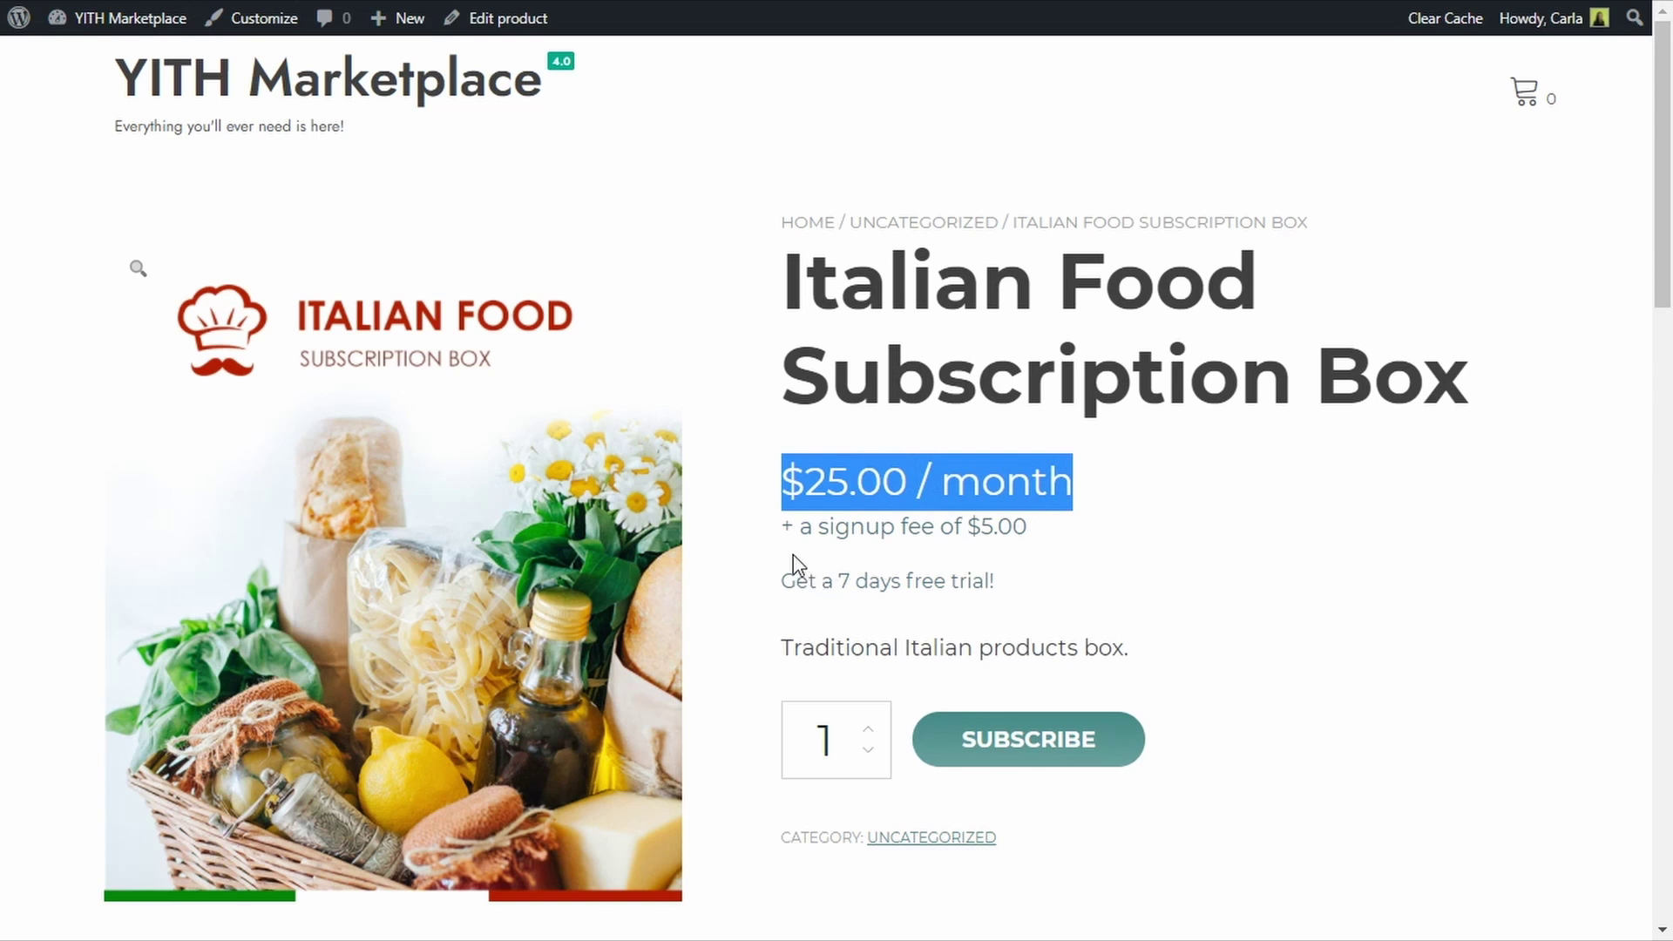
{"action": "left_click_drag", "start_coordinate": [786, 582], "coordinate": [996, 578]}
{"action": "left_click_drag", "start_coordinate": [787, 526], "coordinate": [1025, 525]}
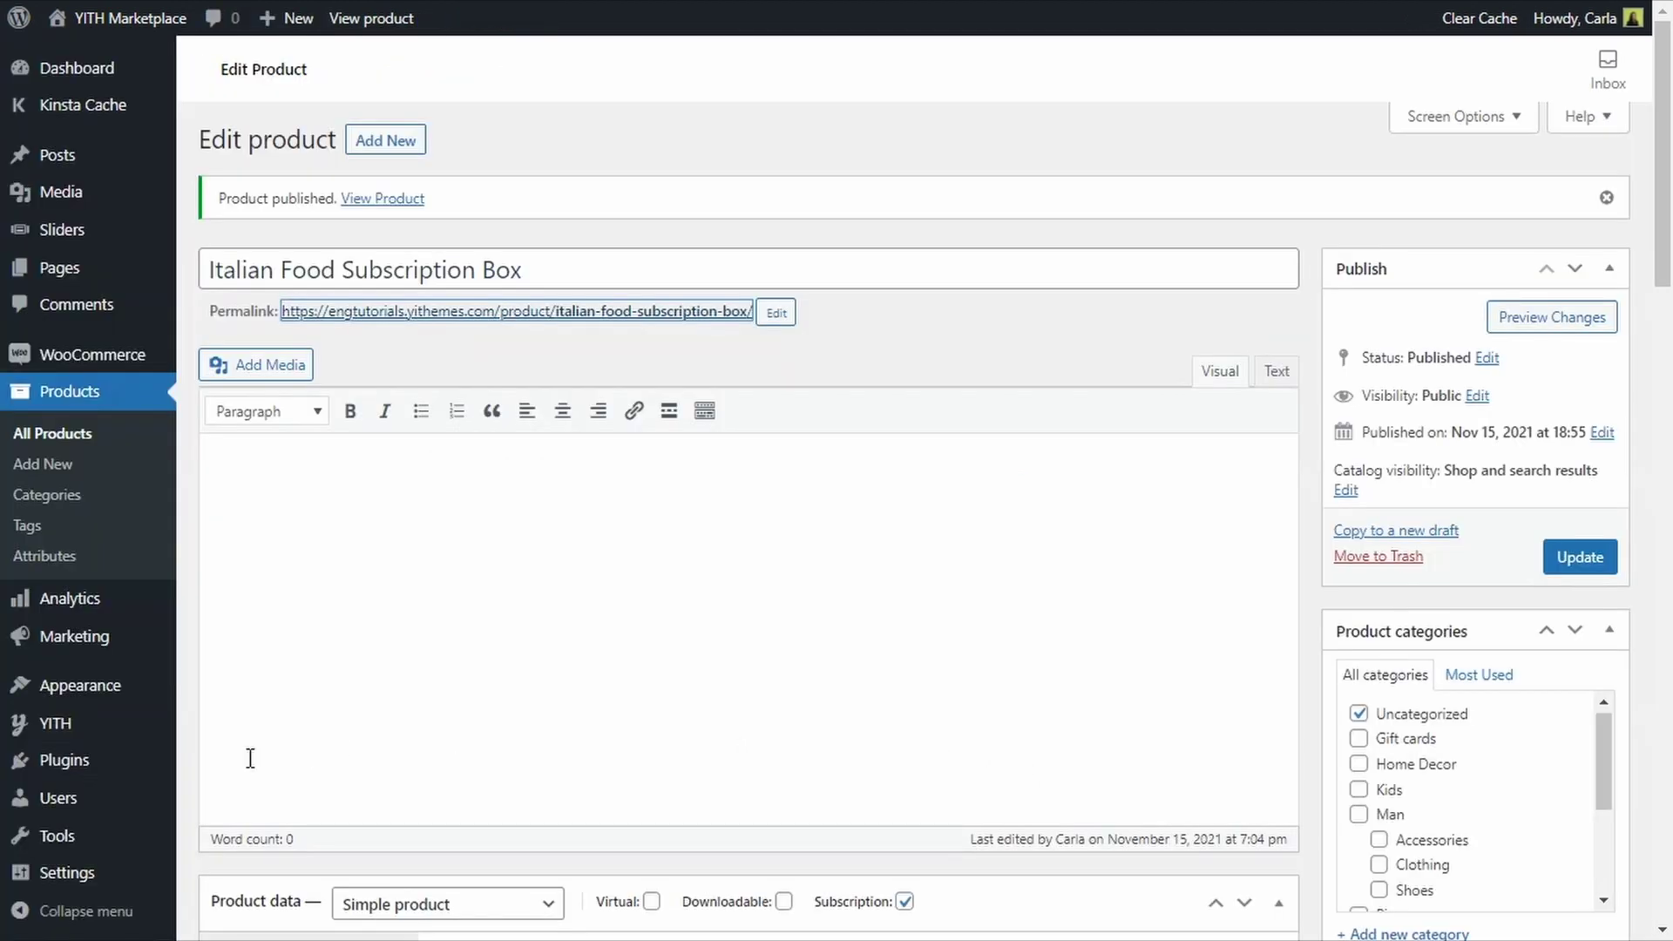
Open the YITH Subscription plugin's general settings and review the cart, renewal, stock, unpaid payment and pausing options.
{"action": "mouse_move", "coordinate": [123, 730]}
{"action": "left_click", "coordinate": [218, 734]}
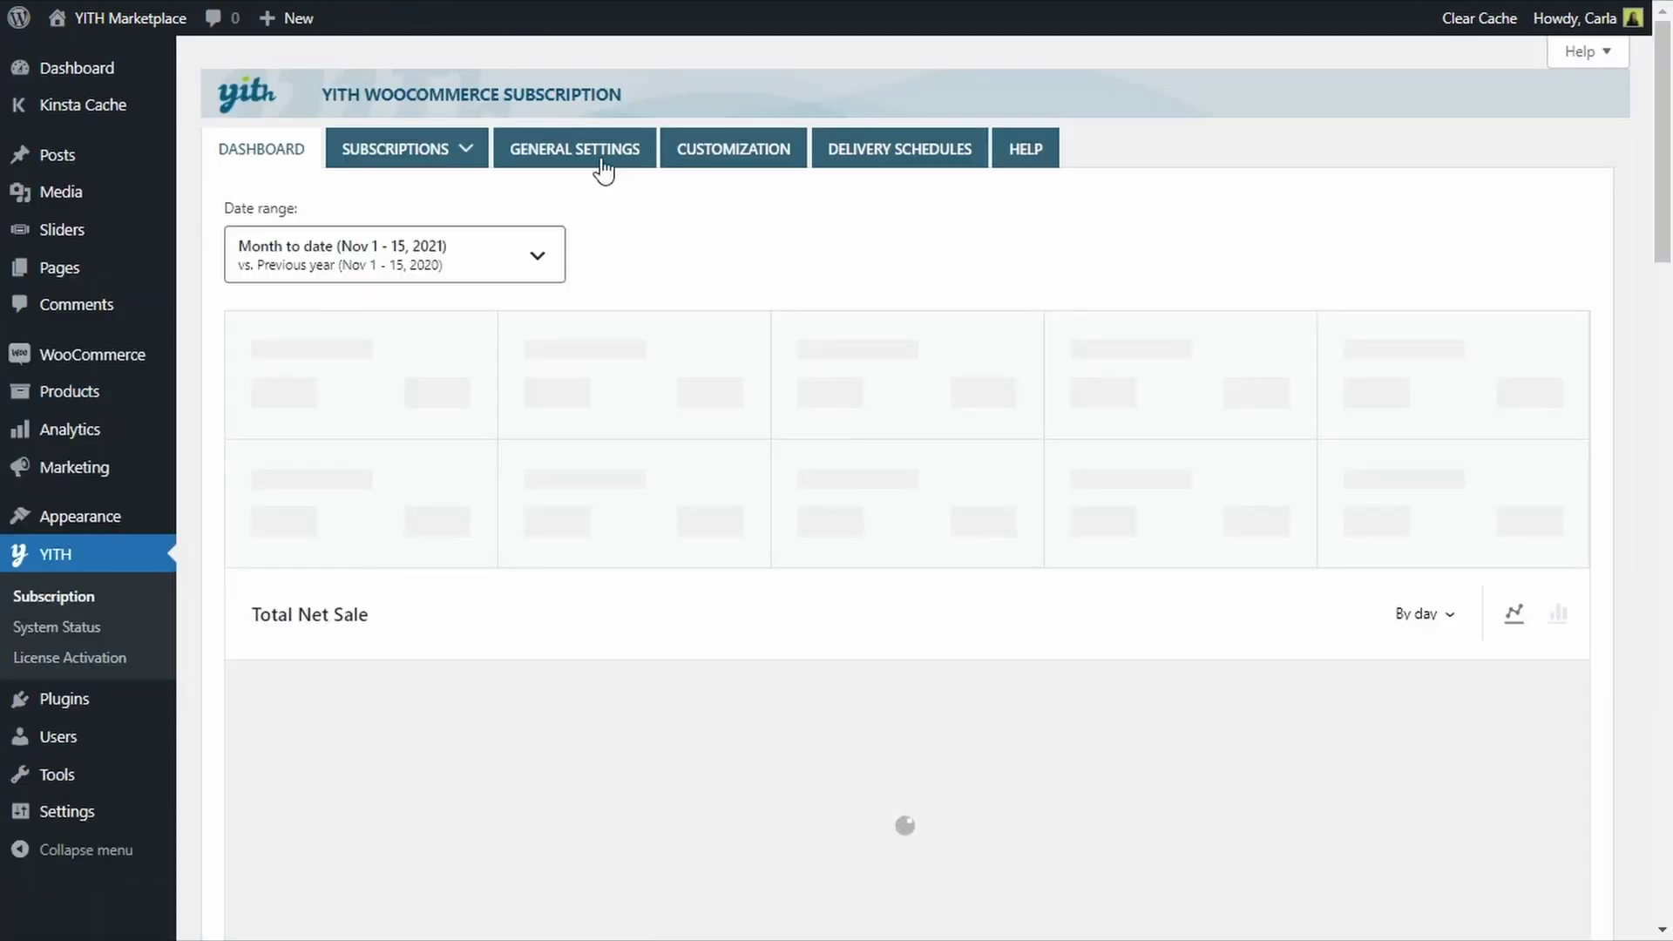
{"action": "left_click", "coordinate": [601, 163]}
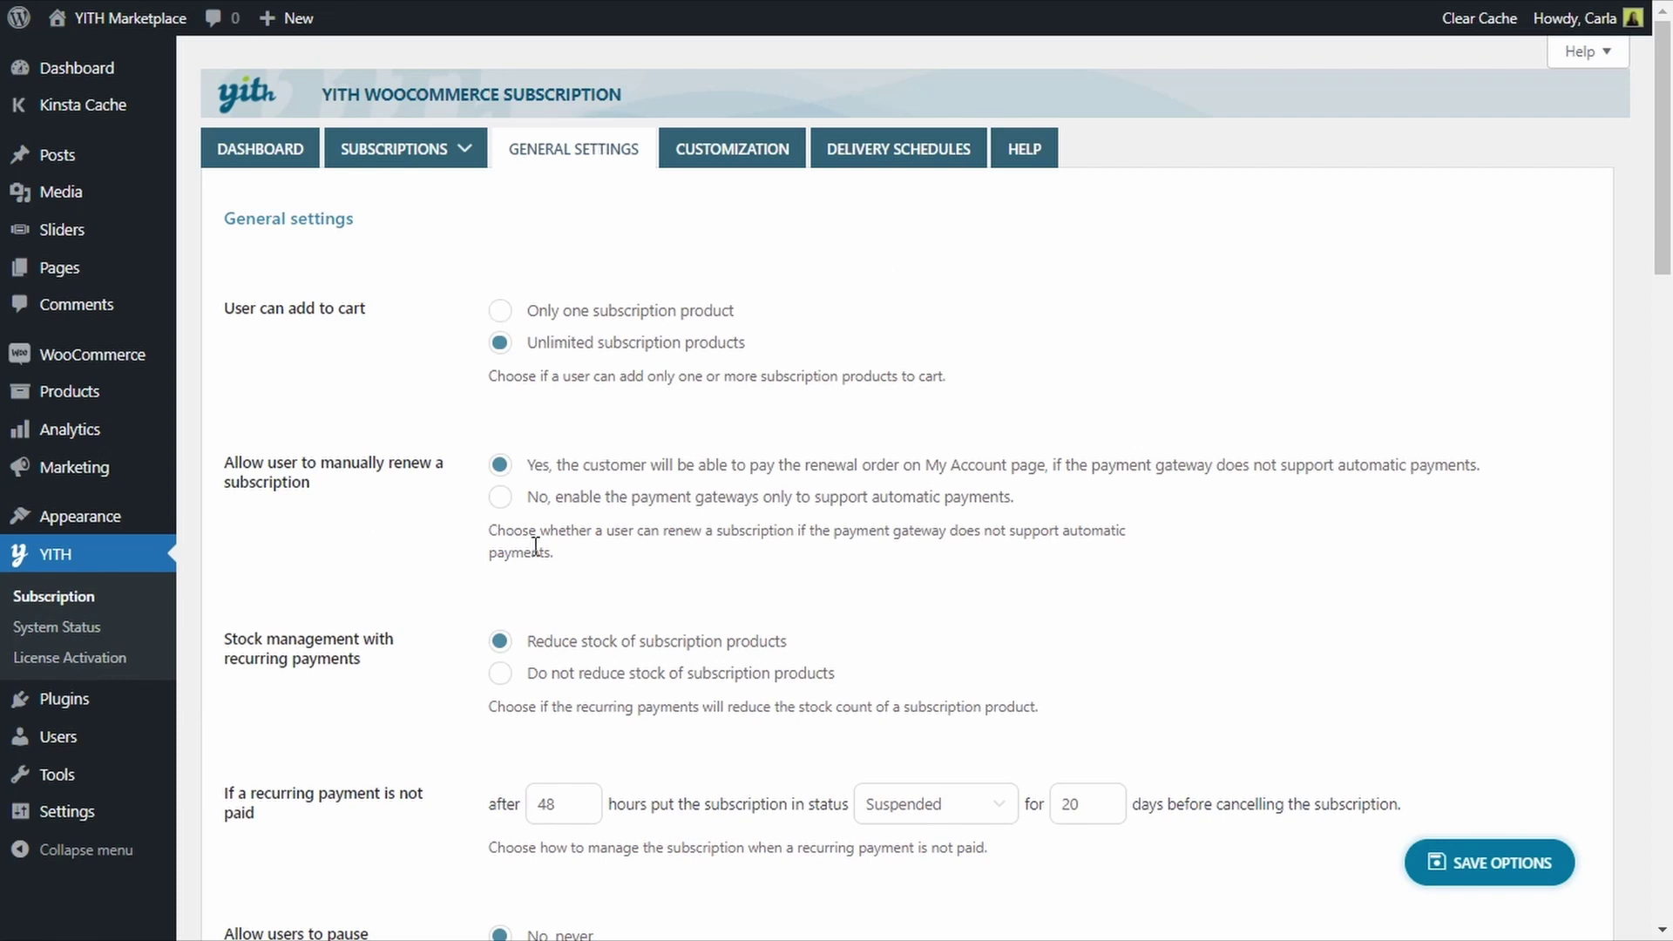
{"action": "scroll", "coordinate": [729, 578], "scroll_direction": "down", "scroll_amount": 5}
{"action": "scroll", "coordinate": [729, 578], "scroll_direction": "down", "scroll_amount": 5}
{"action": "scroll", "coordinate": [730, 578], "scroll_direction": "up", "scroll_amount": 10}
{"action": "scroll", "coordinate": [446, 735], "scroll_direction": "down", "scroll_amount": 2}
{"action": "scroll", "coordinate": [446, 735], "scroll_direction": "down", "scroll_amount": 1}
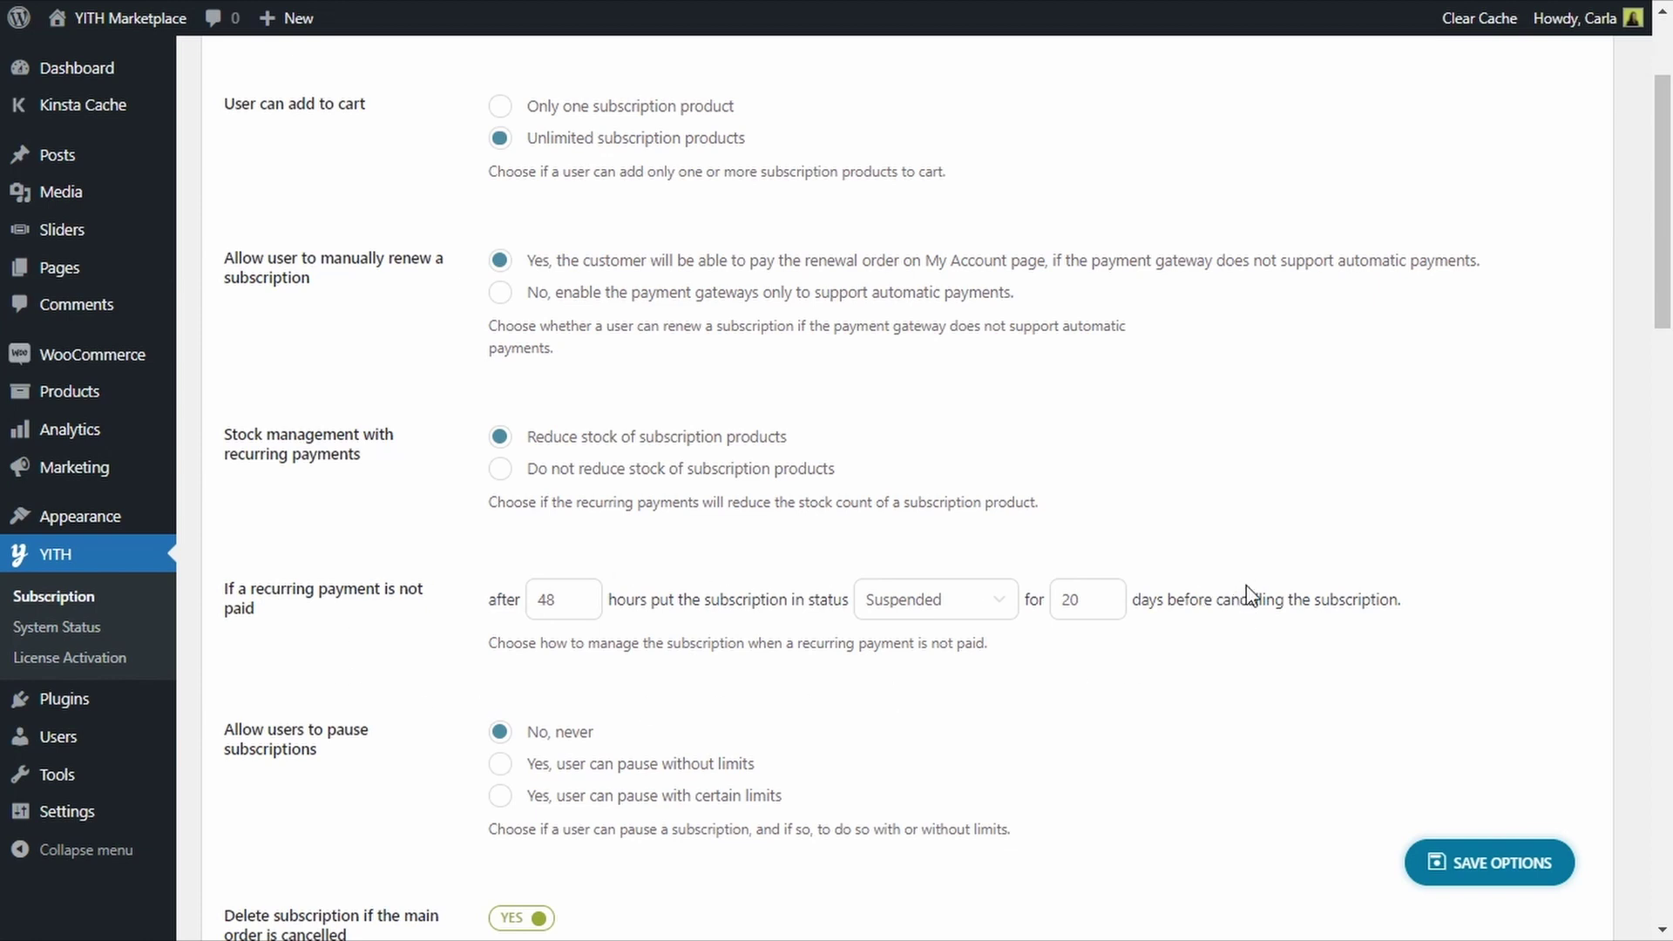
{"action": "scroll", "coordinate": [1248, 595], "scroll_direction": "up", "scroll_amount": 3}
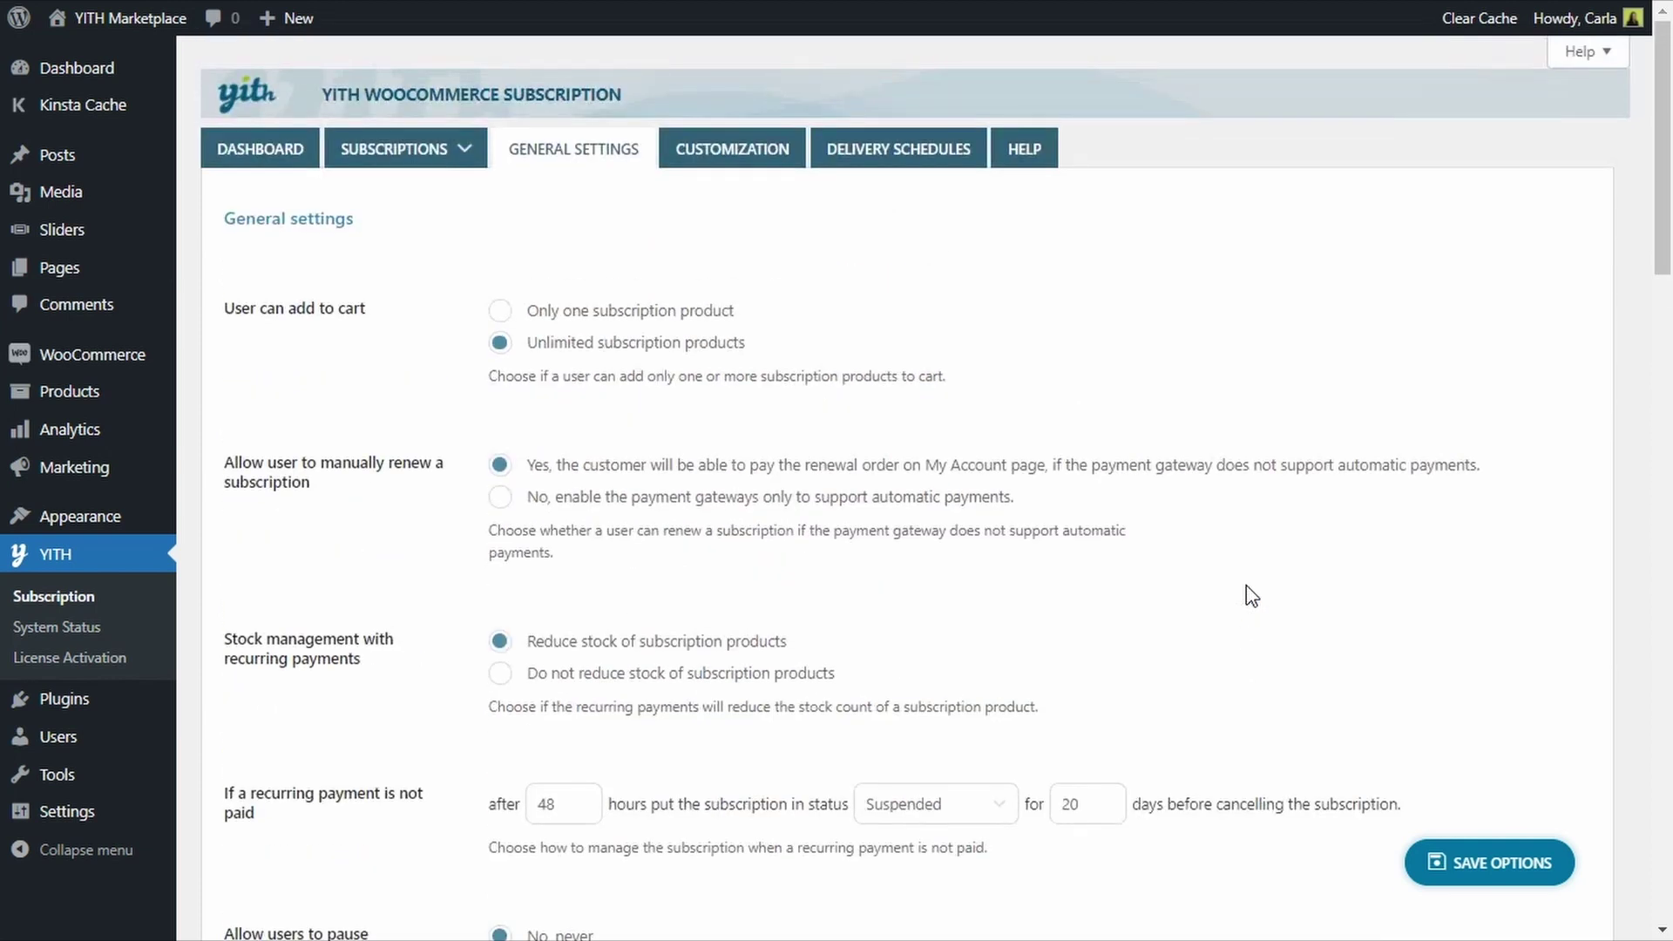
Review the plugin's customization options for the product page, cart and checkout, subscription status colors and My Account section.
{"action": "left_click", "coordinate": [745, 173]}
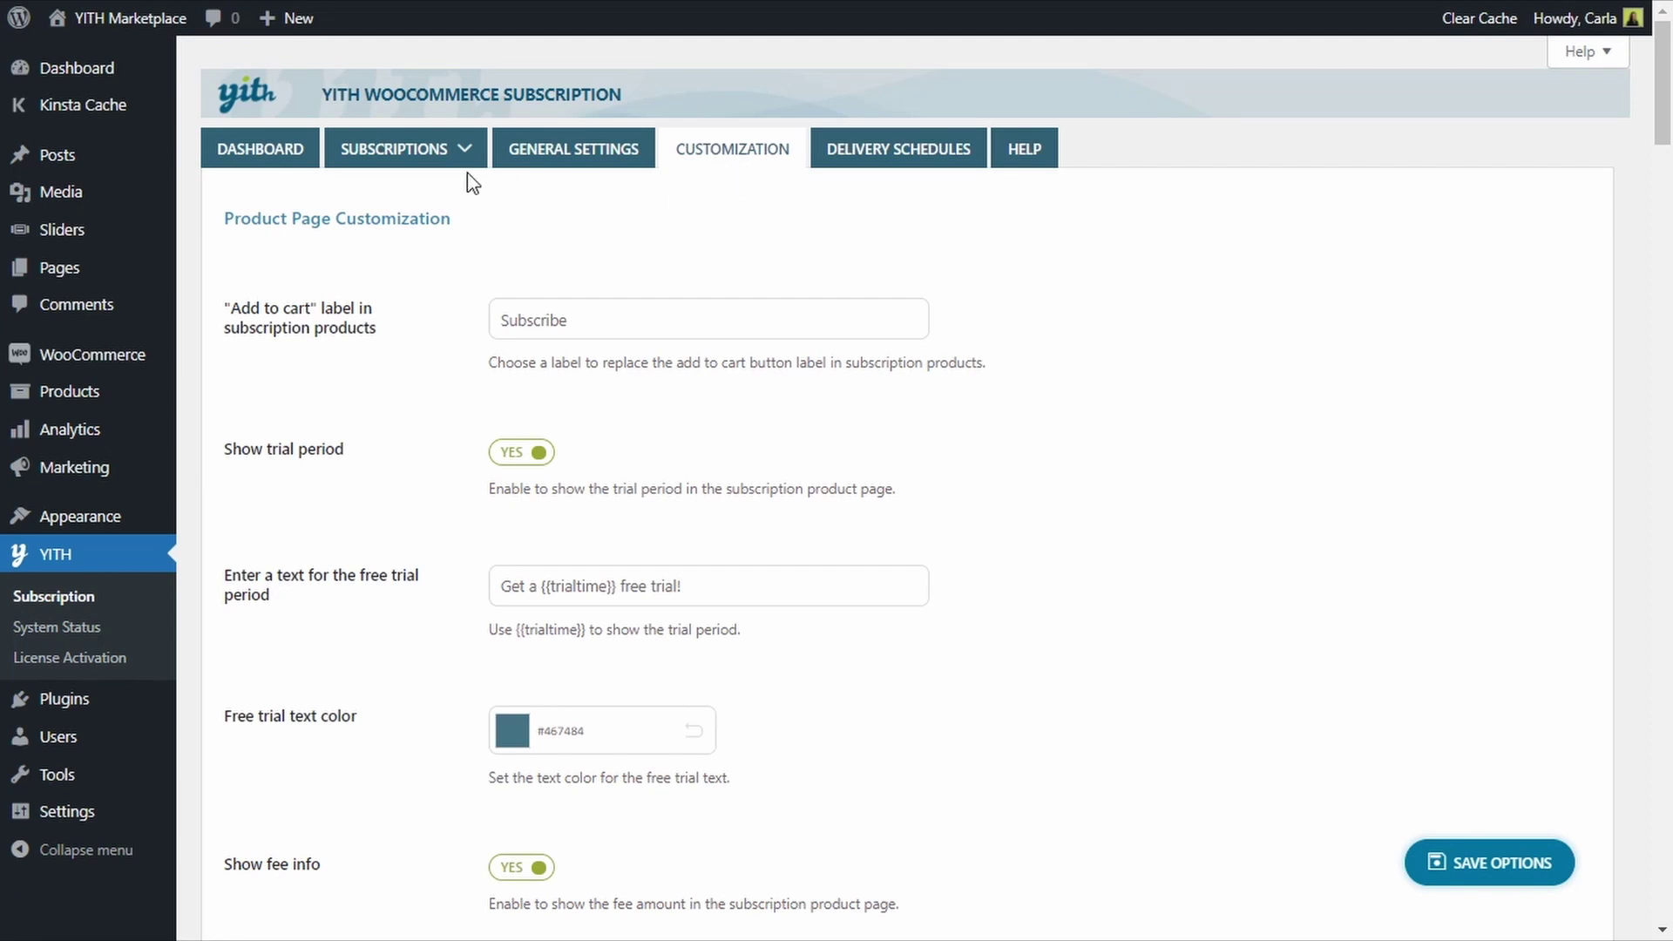
{"action": "scroll", "coordinate": [724, 346], "scroll_direction": "down", "scroll_amount": 5}
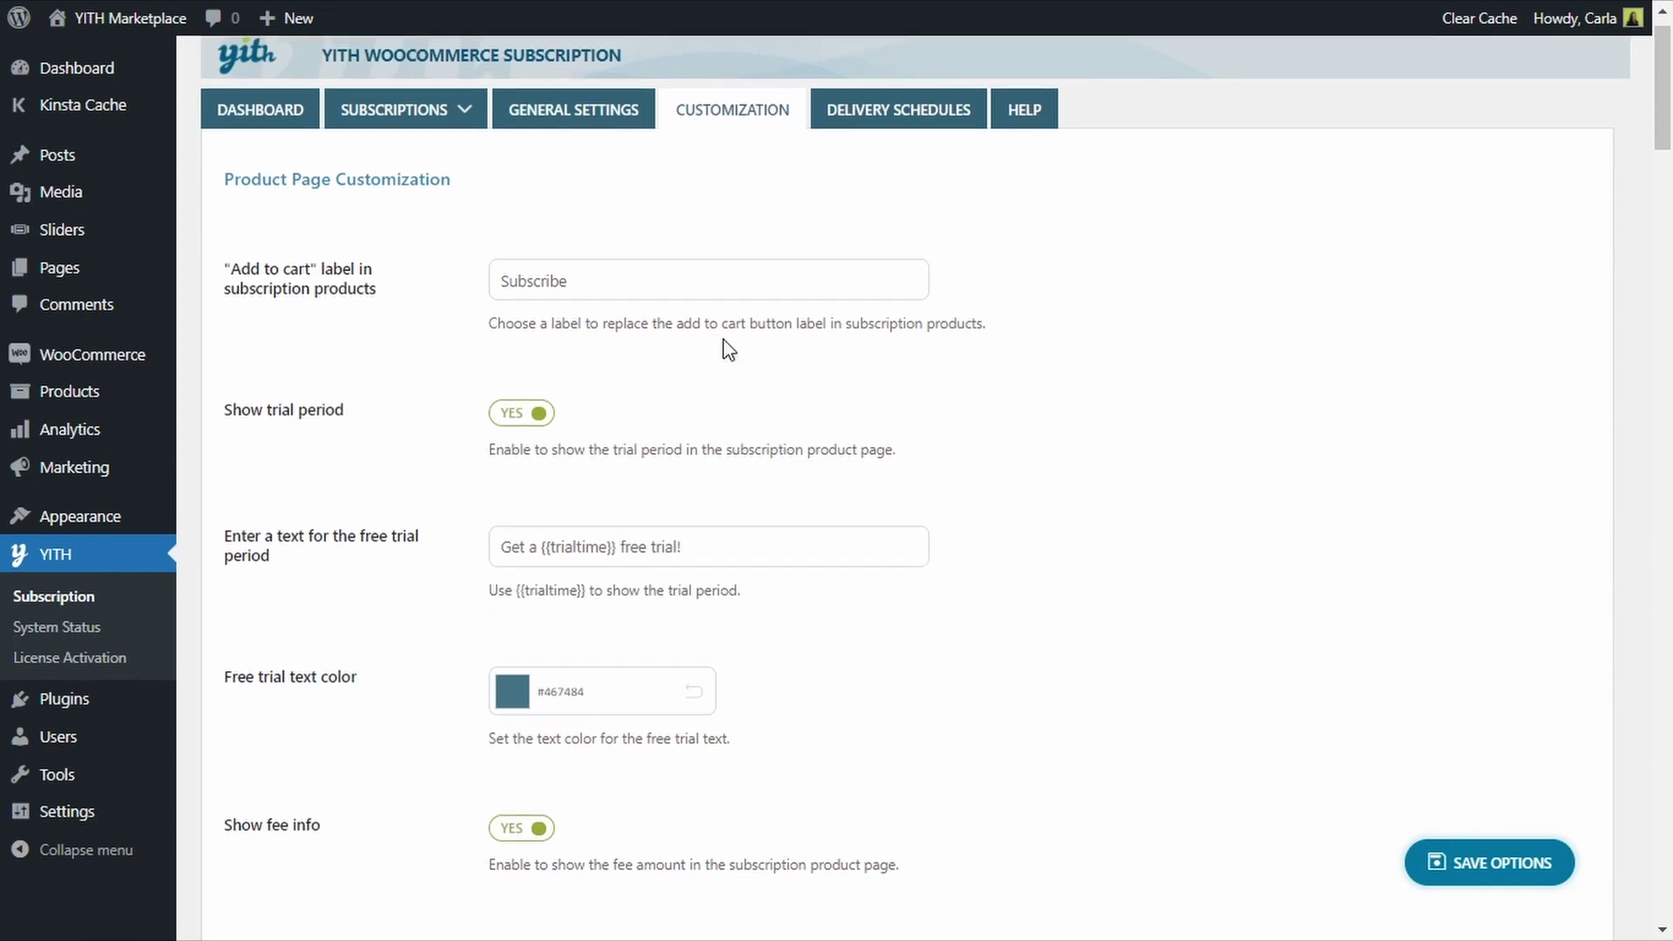
{"action": "scroll", "coordinate": [723, 346], "scroll_direction": "down", "scroll_amount": 7}
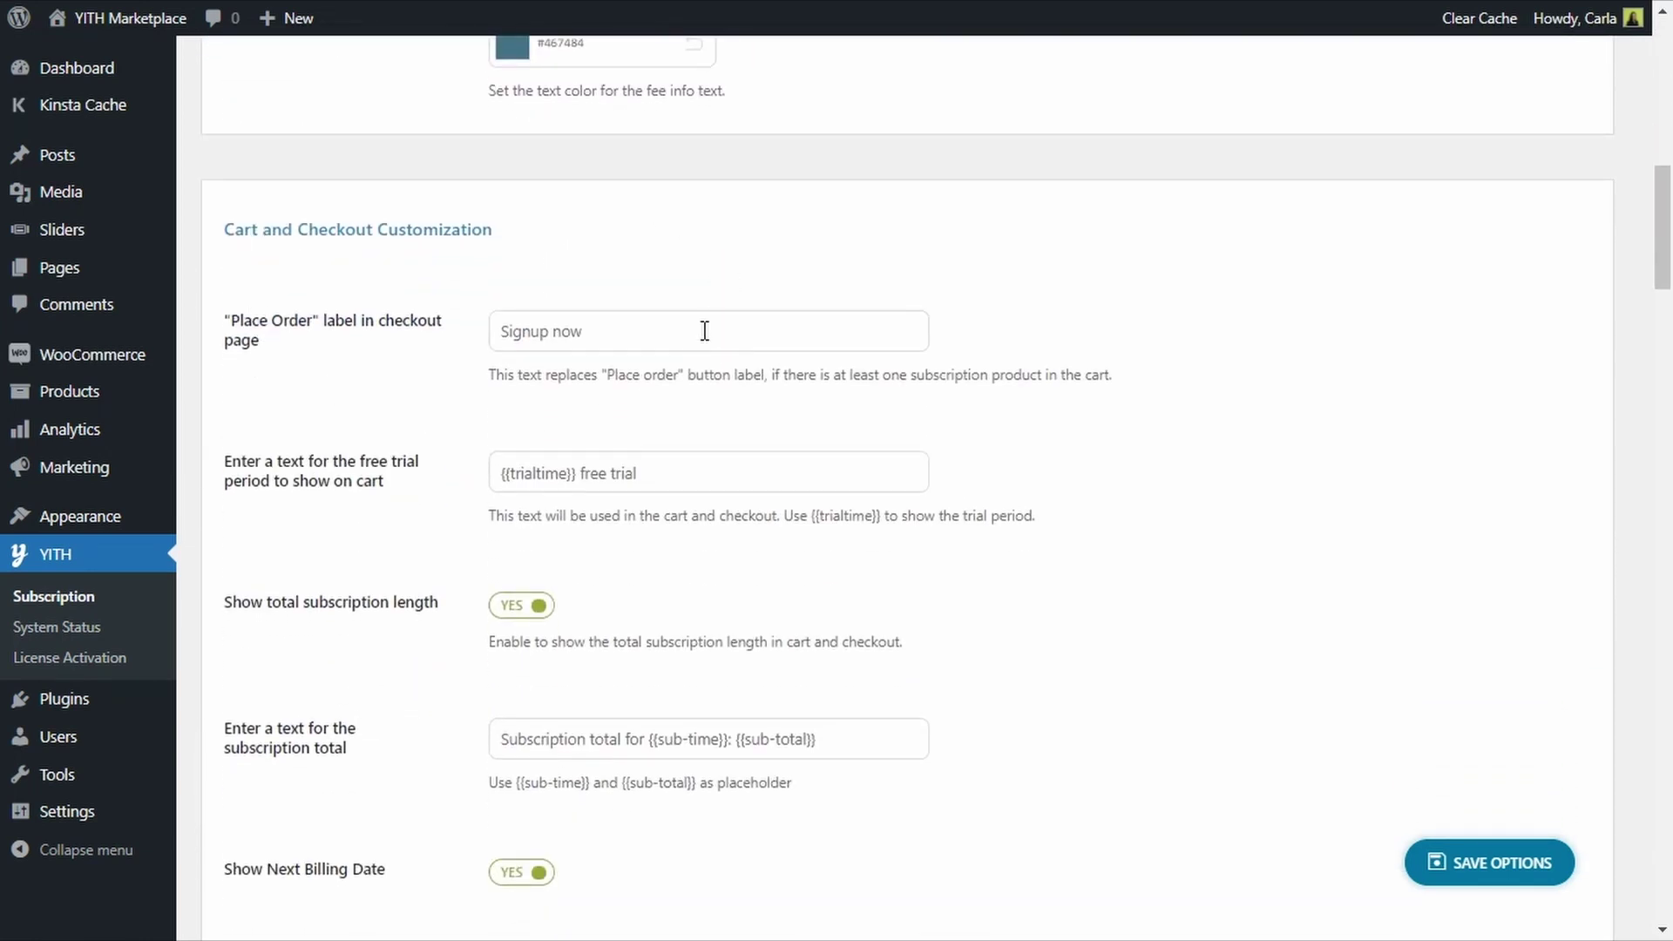
{"action": "scroll", "coordinate": [706, 321], "scroll_direction": "down", "scroll_amount": 10}
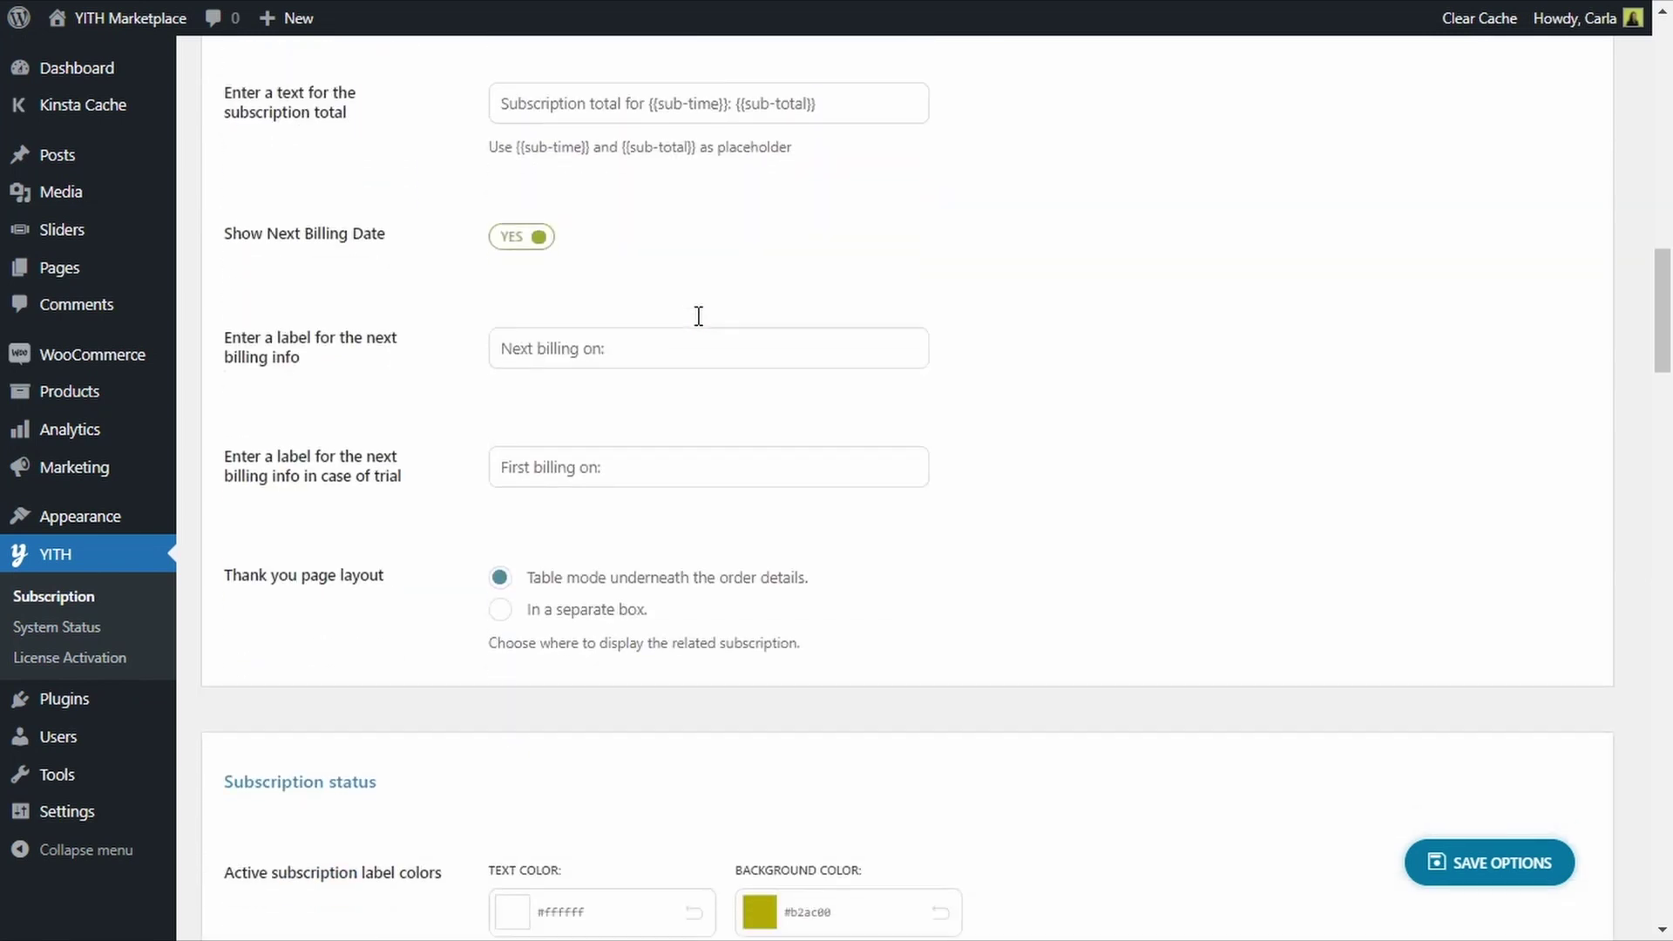
{"action": "scroll", "coordinate": [694, 325], "scroll_direction": "down", "scroll_amount": 4}
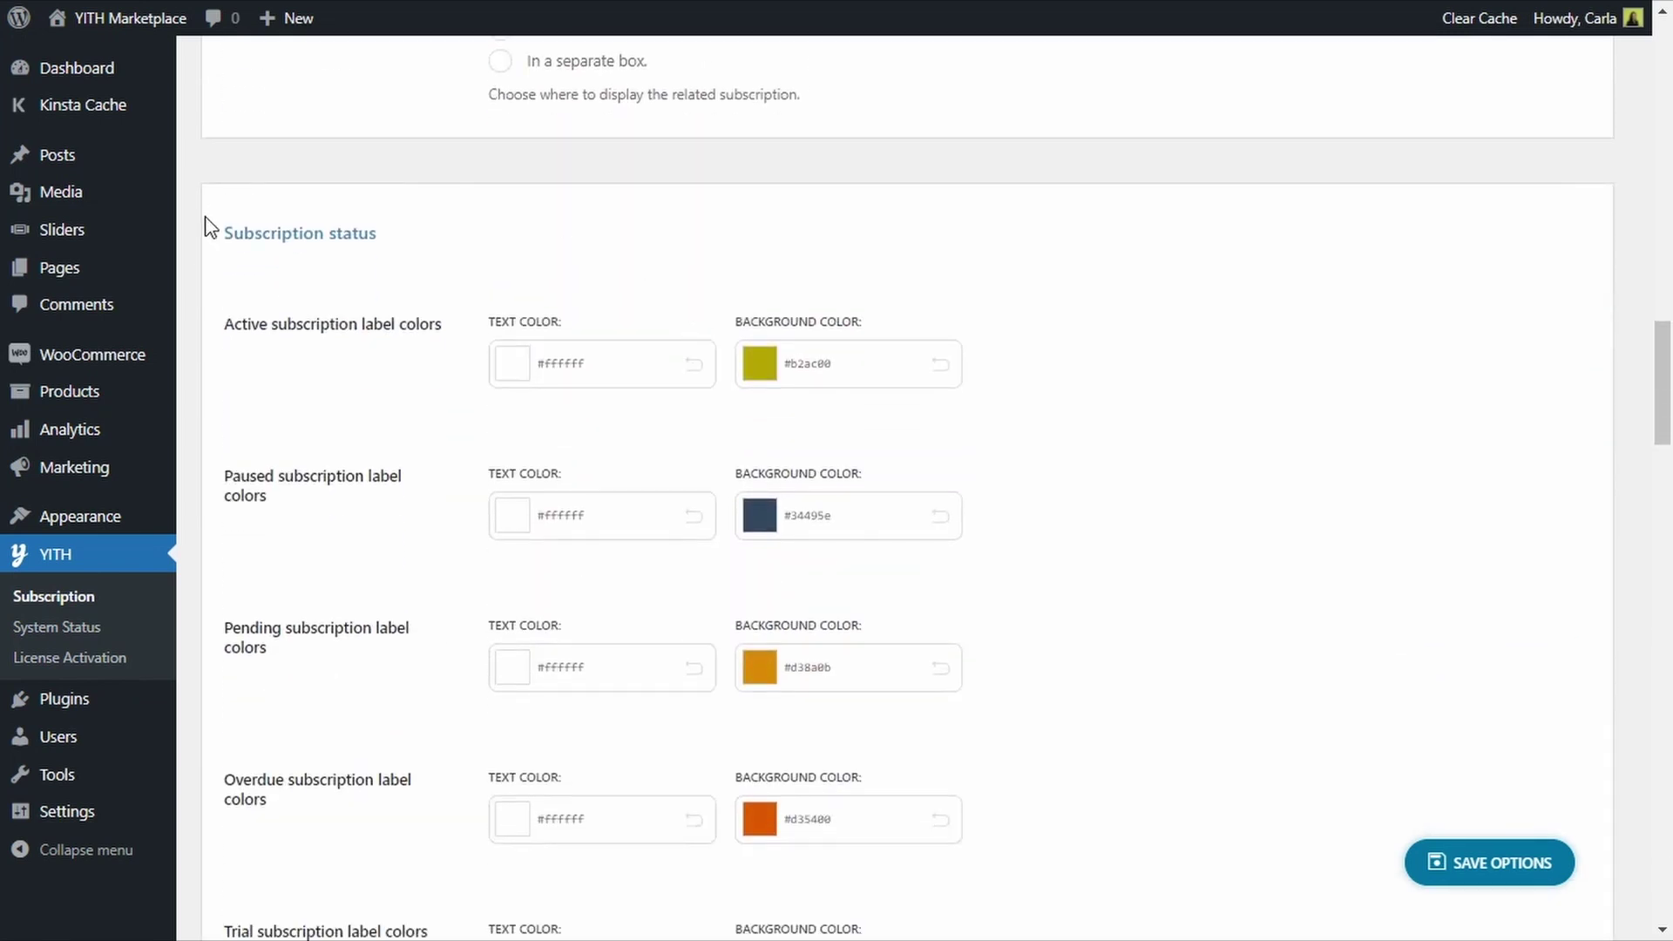
{"action": "scroll", "coordinate": [573, 396], "scroll_direction": "down", "scroll_amount": 8}
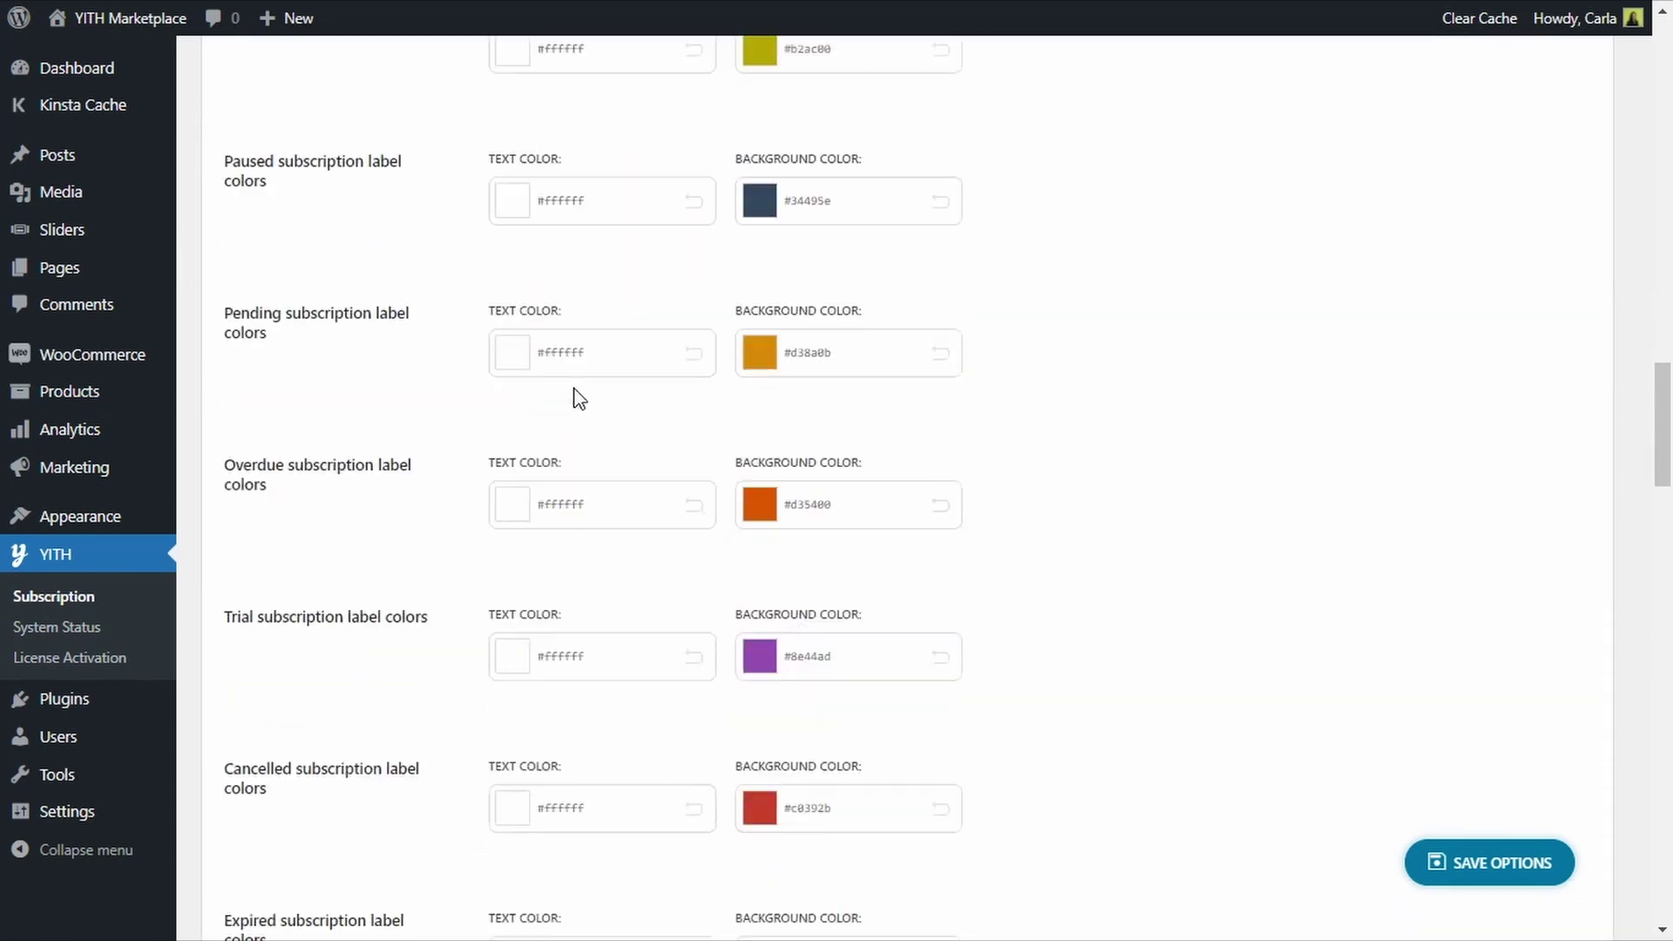
{"action": "scroll", "coordinate": [574, 397], "scroll_direction": "down", "scroll_amount": 8}
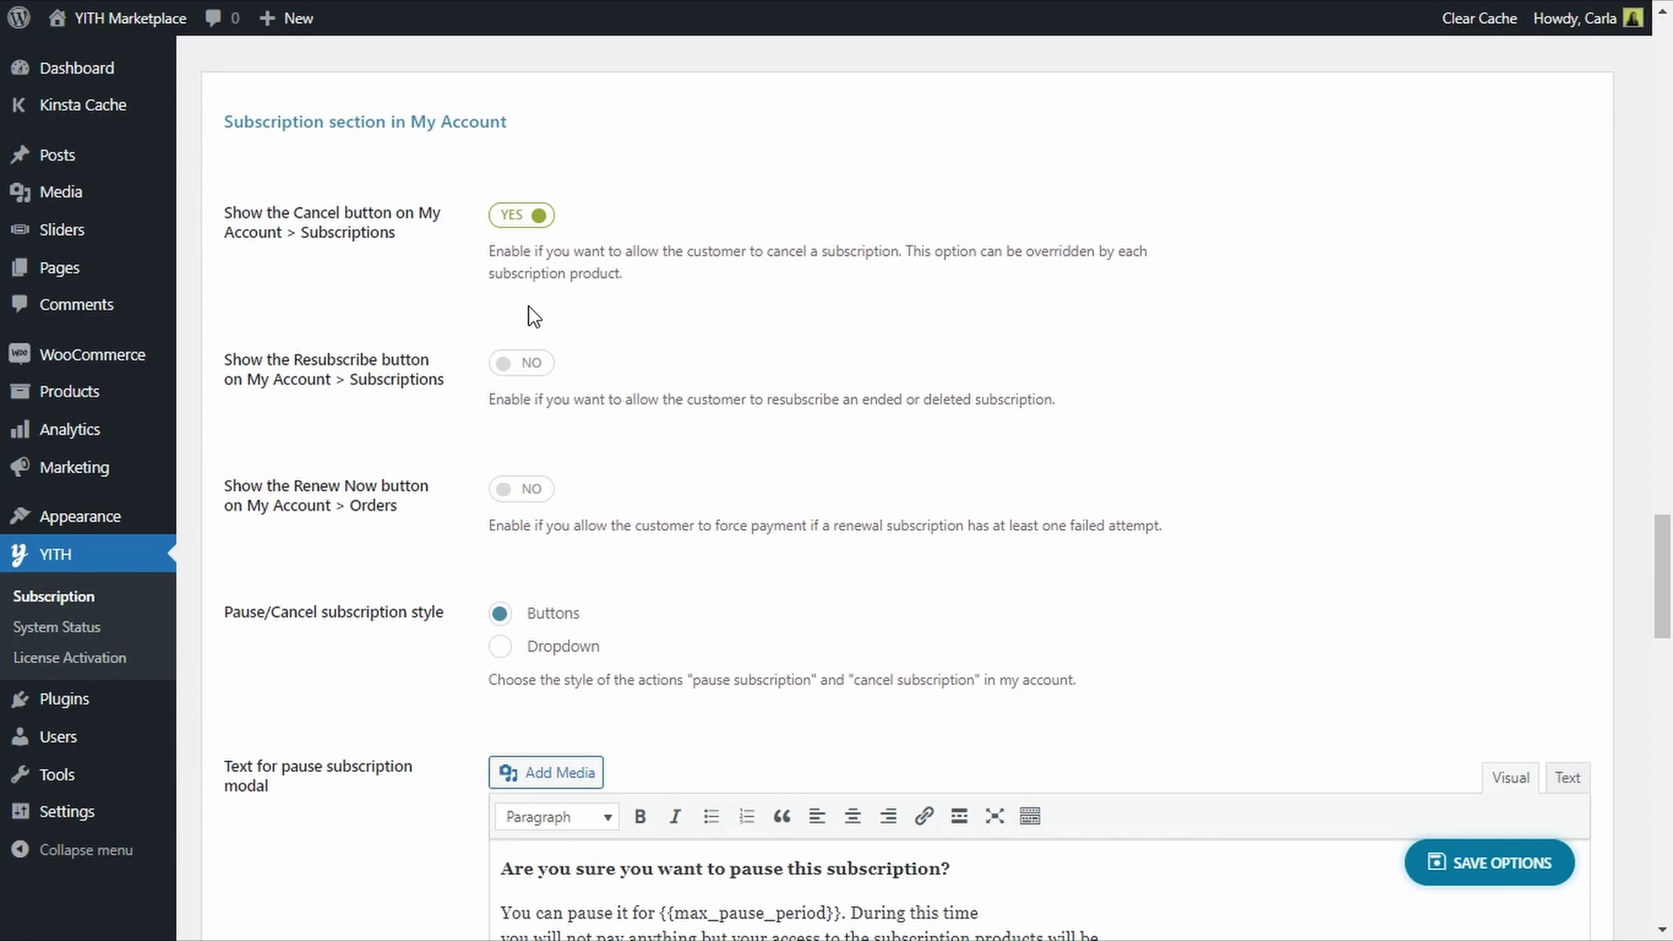
Change the "Add to cart" label for subscription products to "Subscribe now!" and save the options.
{"action": "scroll", "coordinate": [534, 316], "scroll_direction": "up", "scroll_amount": 10}
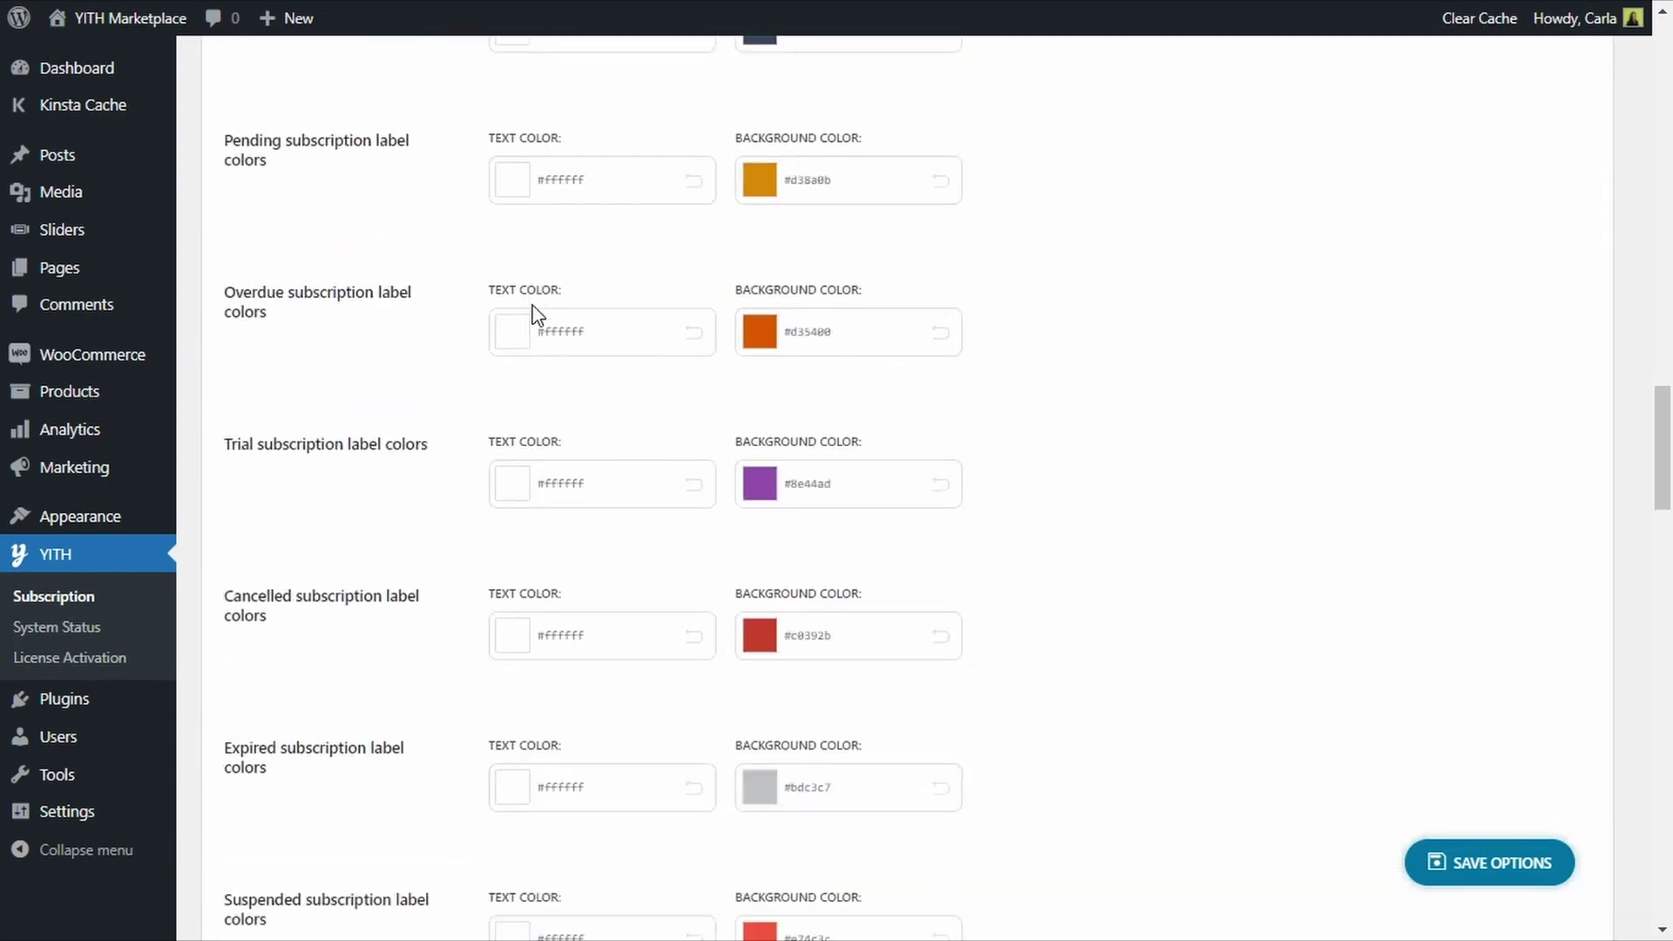
{"action": "scroll", "coordinate": [535, 316], "scroll_direction": "up", "scroll_amount": 15}
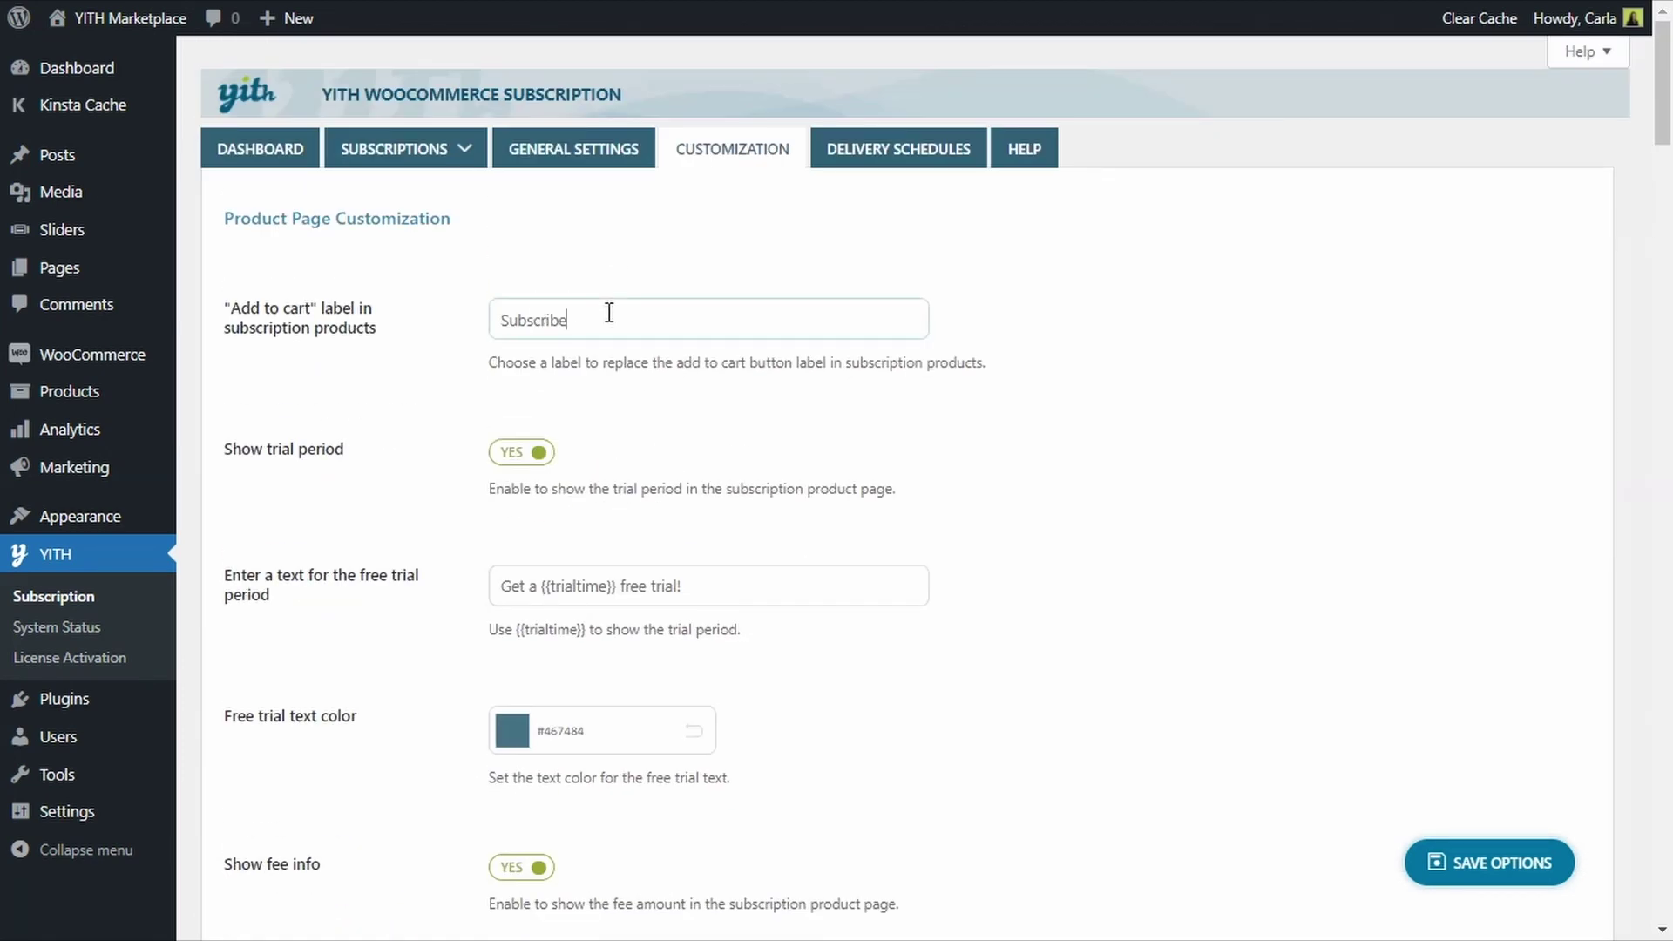
{"action": "type", "text": "now!"}
{"action": "left_click", "coordinate": [1494, 861]}
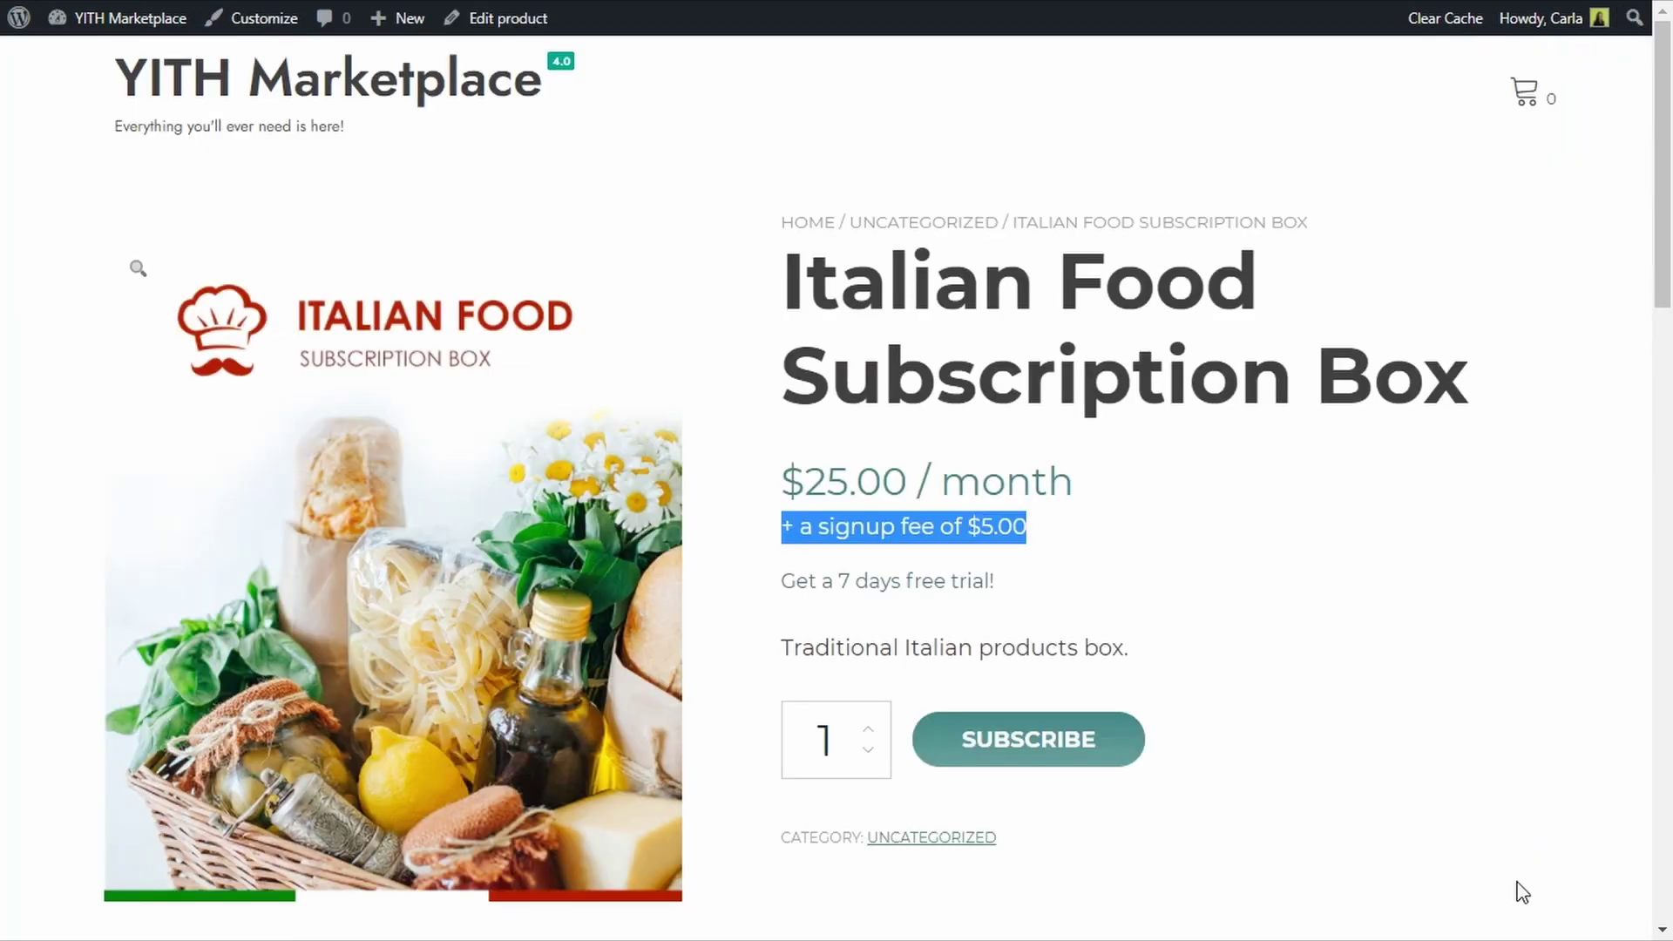
Reload the product page to check the subscribe label and free trial text, and return to the plugin's customization options.
{"action": "key", "text": "F5"}
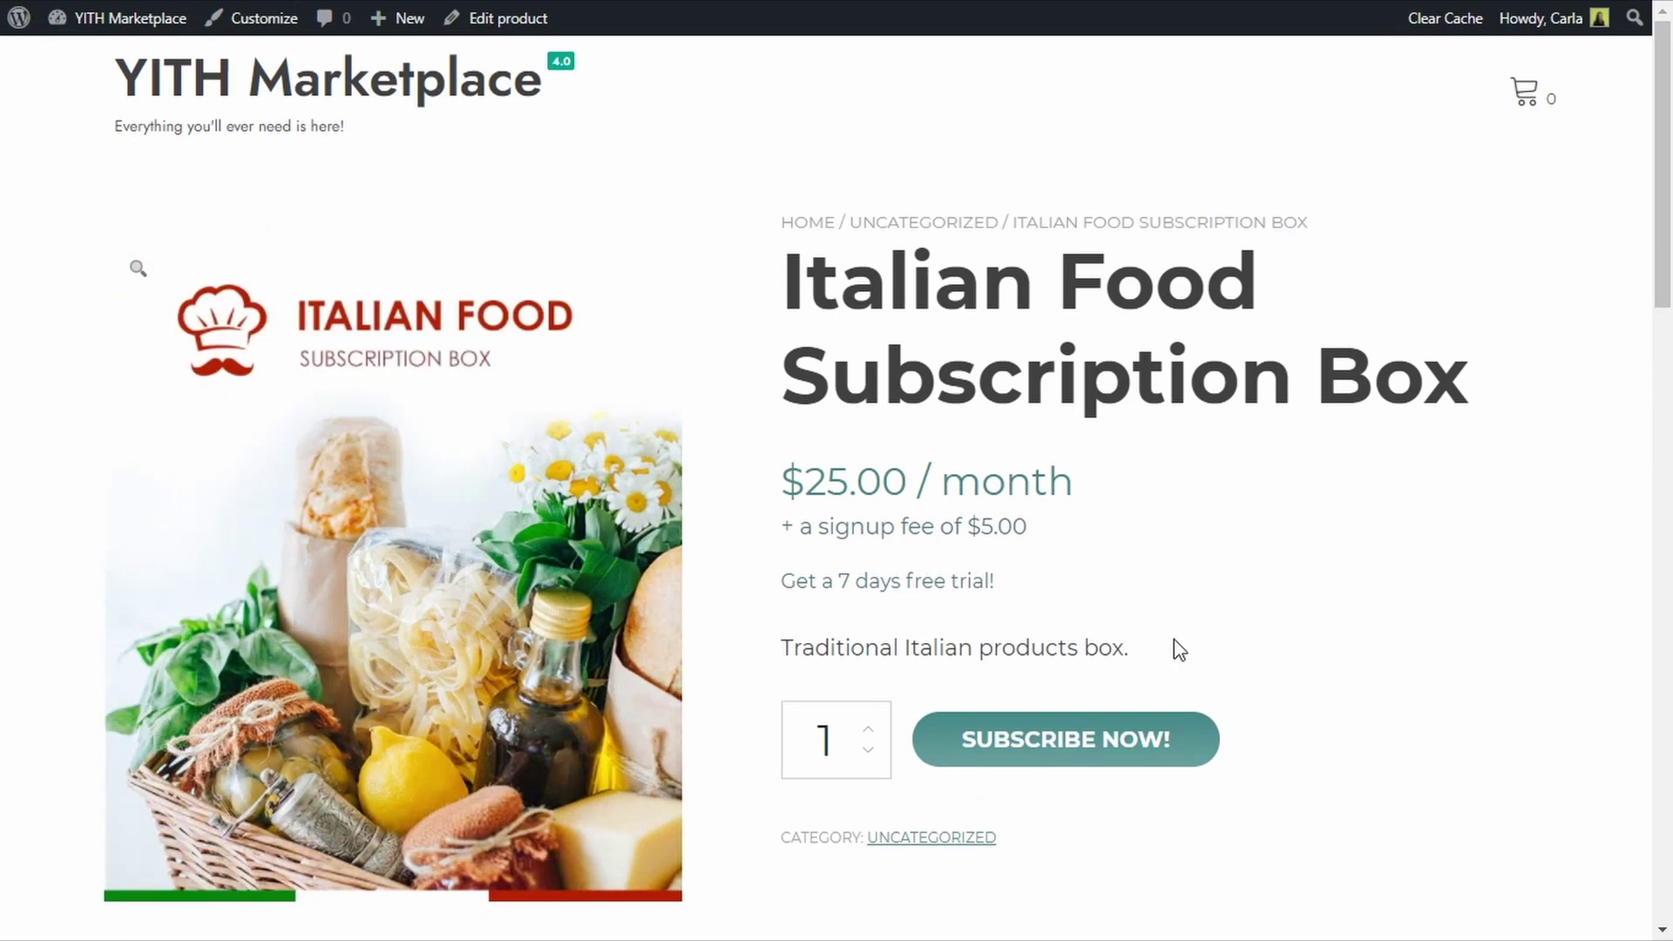
{"action": "left_click_drag", "start_coordinate": [772, 584], "coordinate": [1024, 592]}
{"action": "key", "text": "ctrl+Tab"}
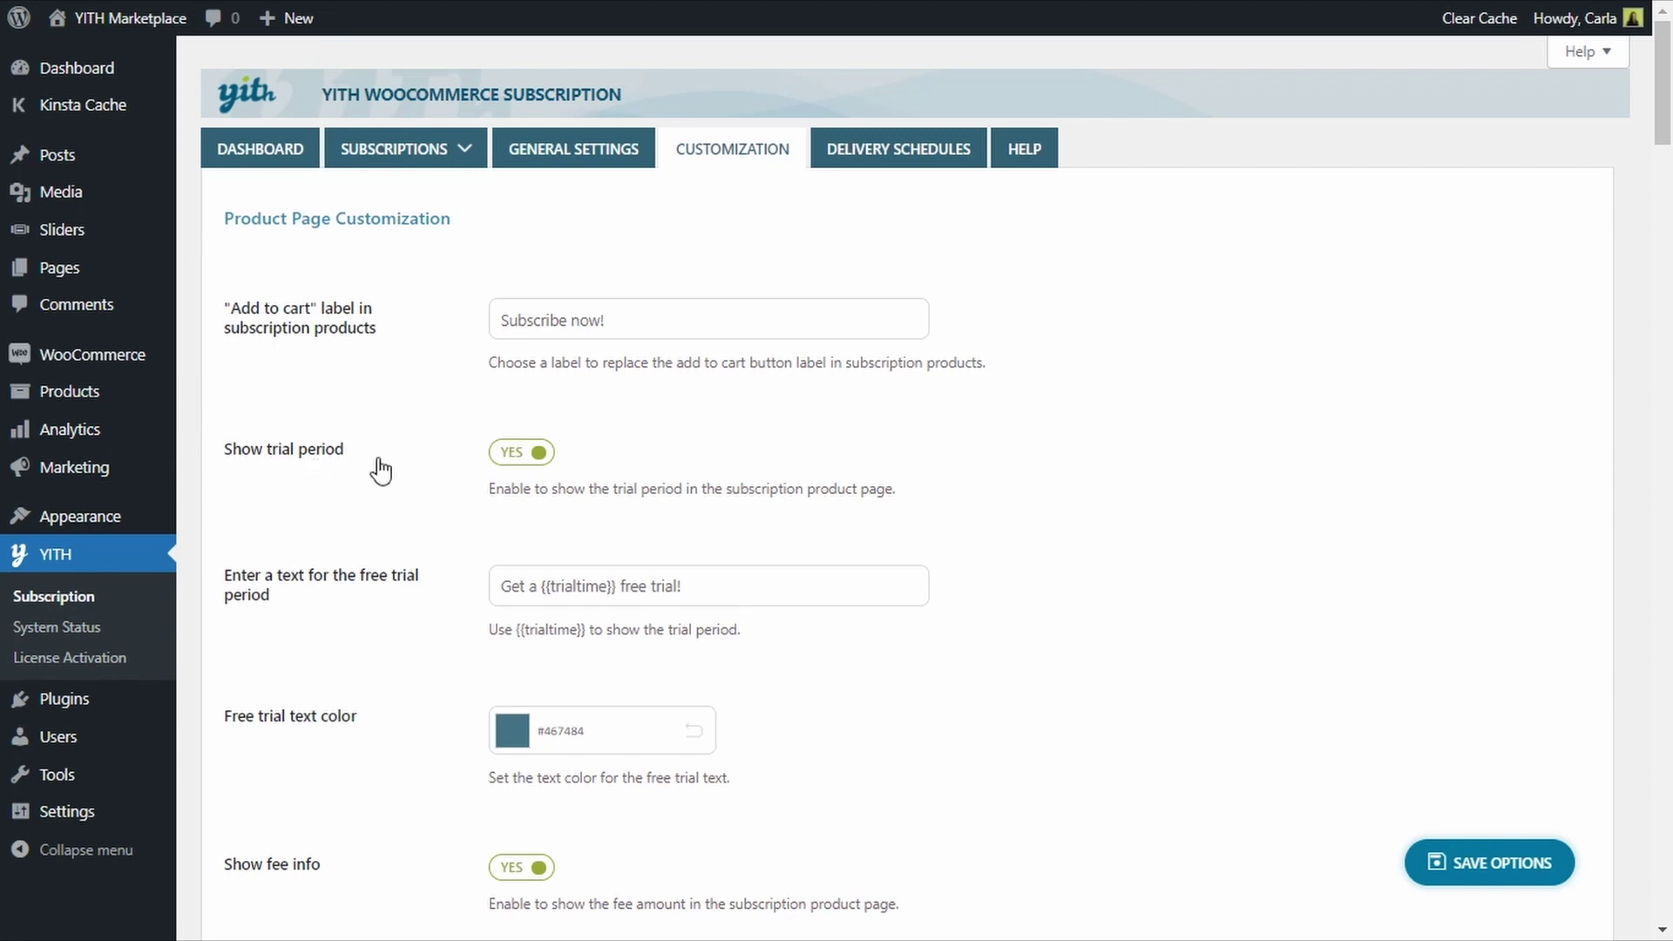
Turn off showing the trial period on subscription product pages, save the options, and check the product page's text below the signup fee.
{"action": "left_click", "coordinate": [503, 460]}
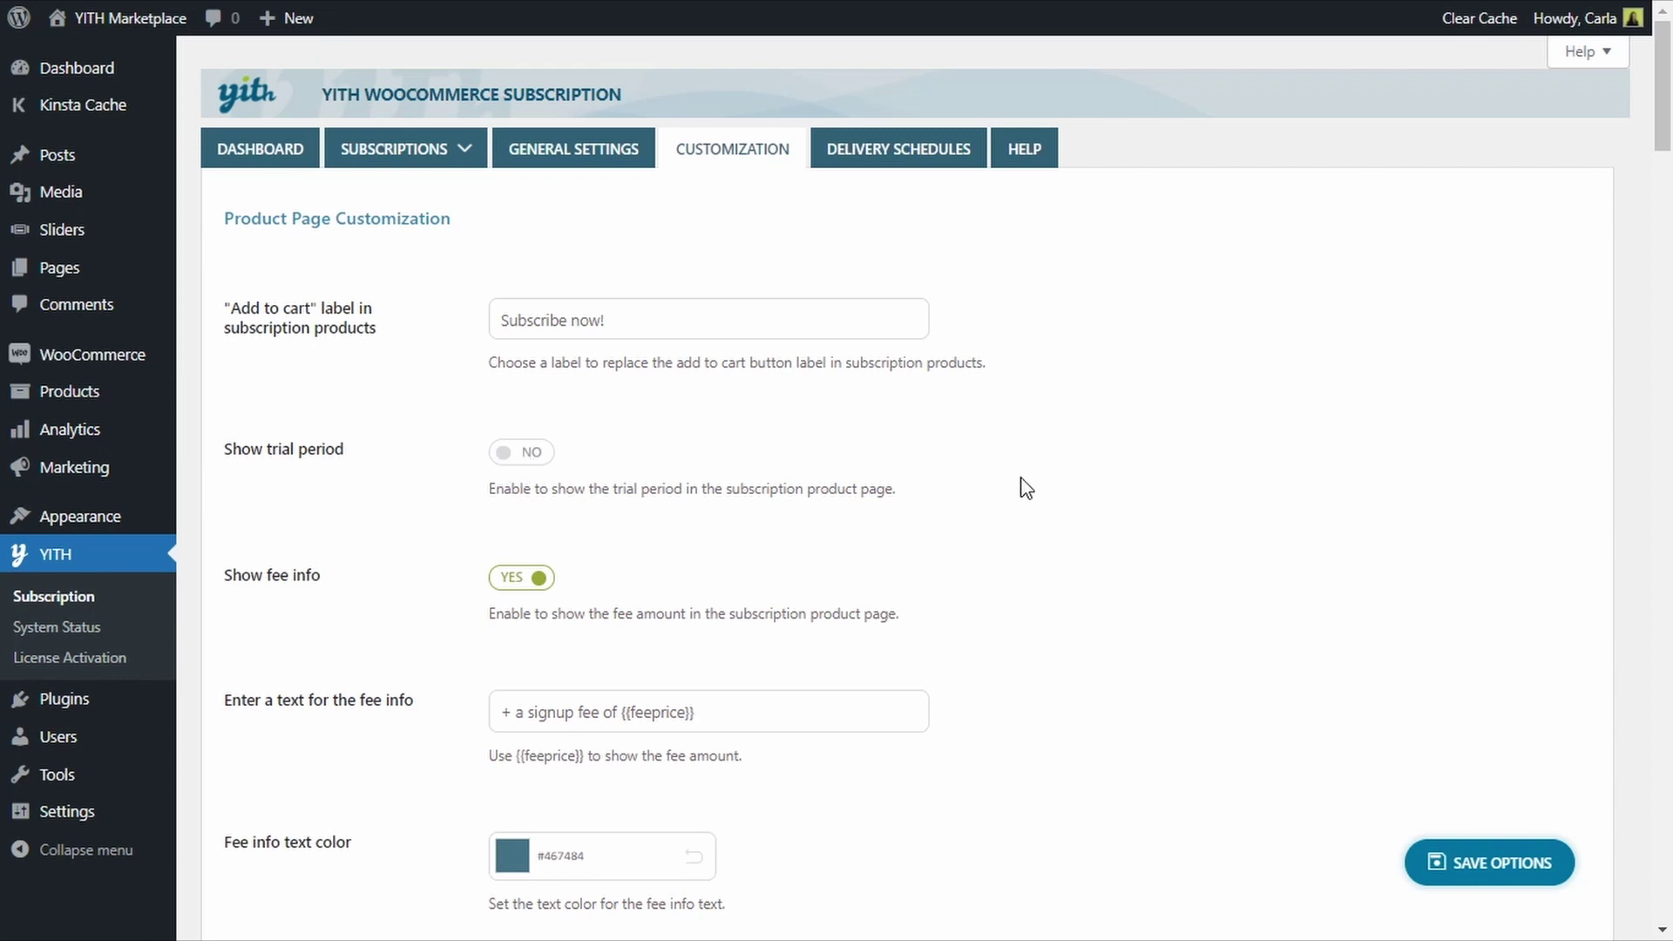
{"action": "left_click", "coordinate": [1491, 862]}
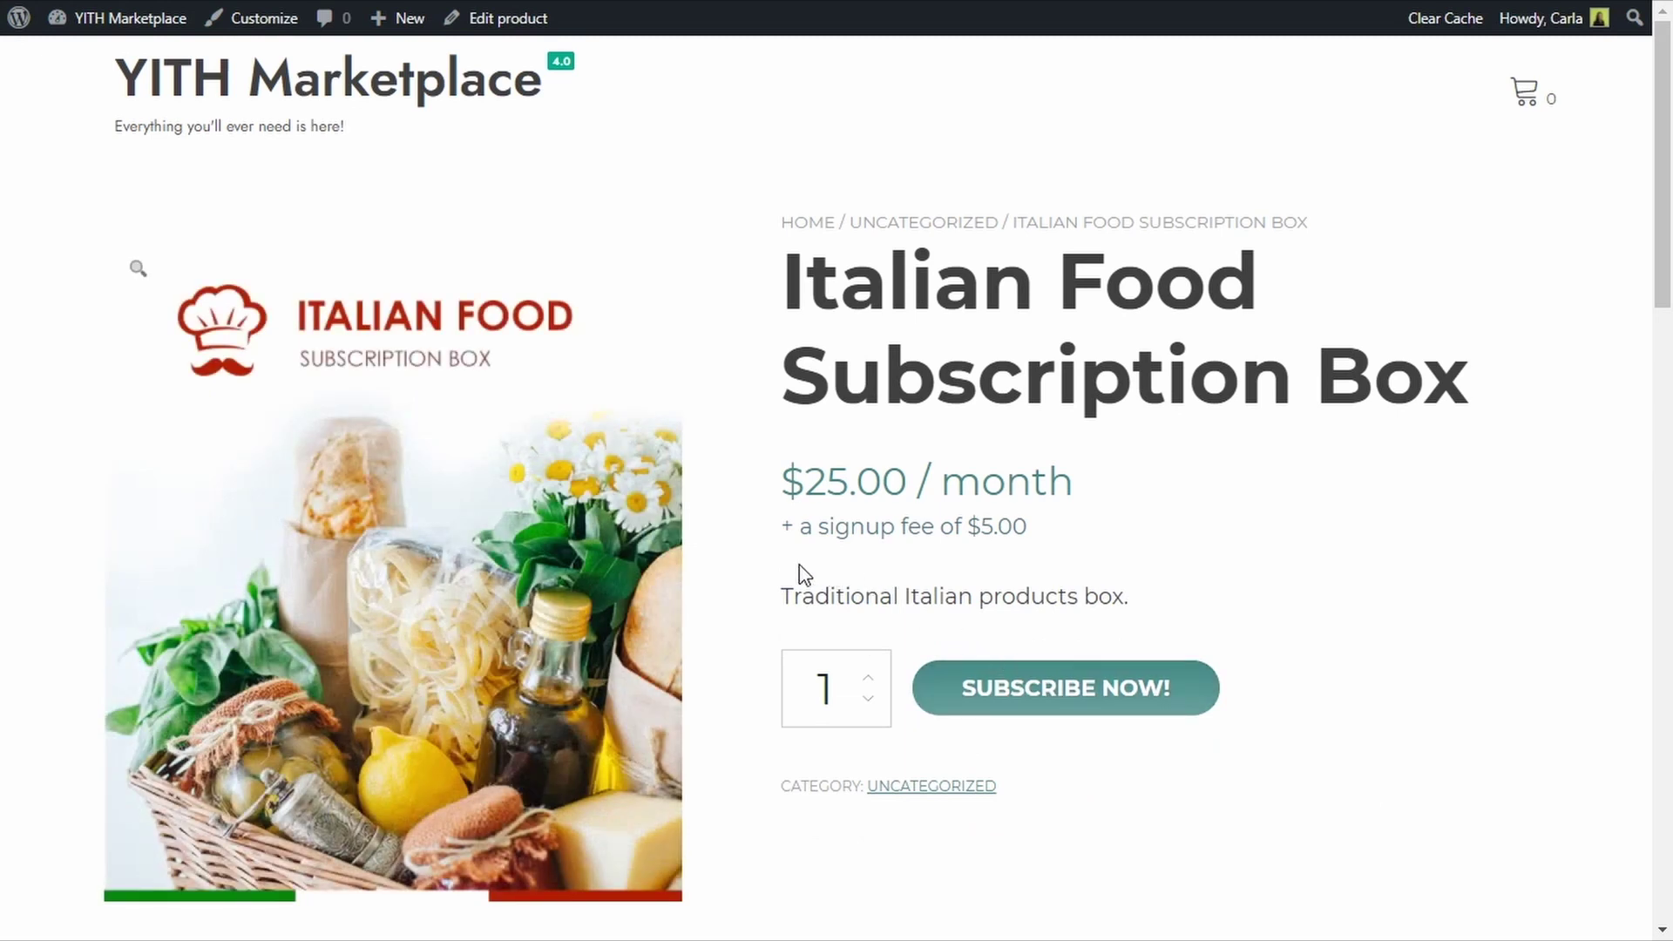
{"action": "left_click_drag", "start_coordinate": [796, 571], "coordinate": [985, 572]}
{"action": "left_click", "coordinate": [987, 578]}
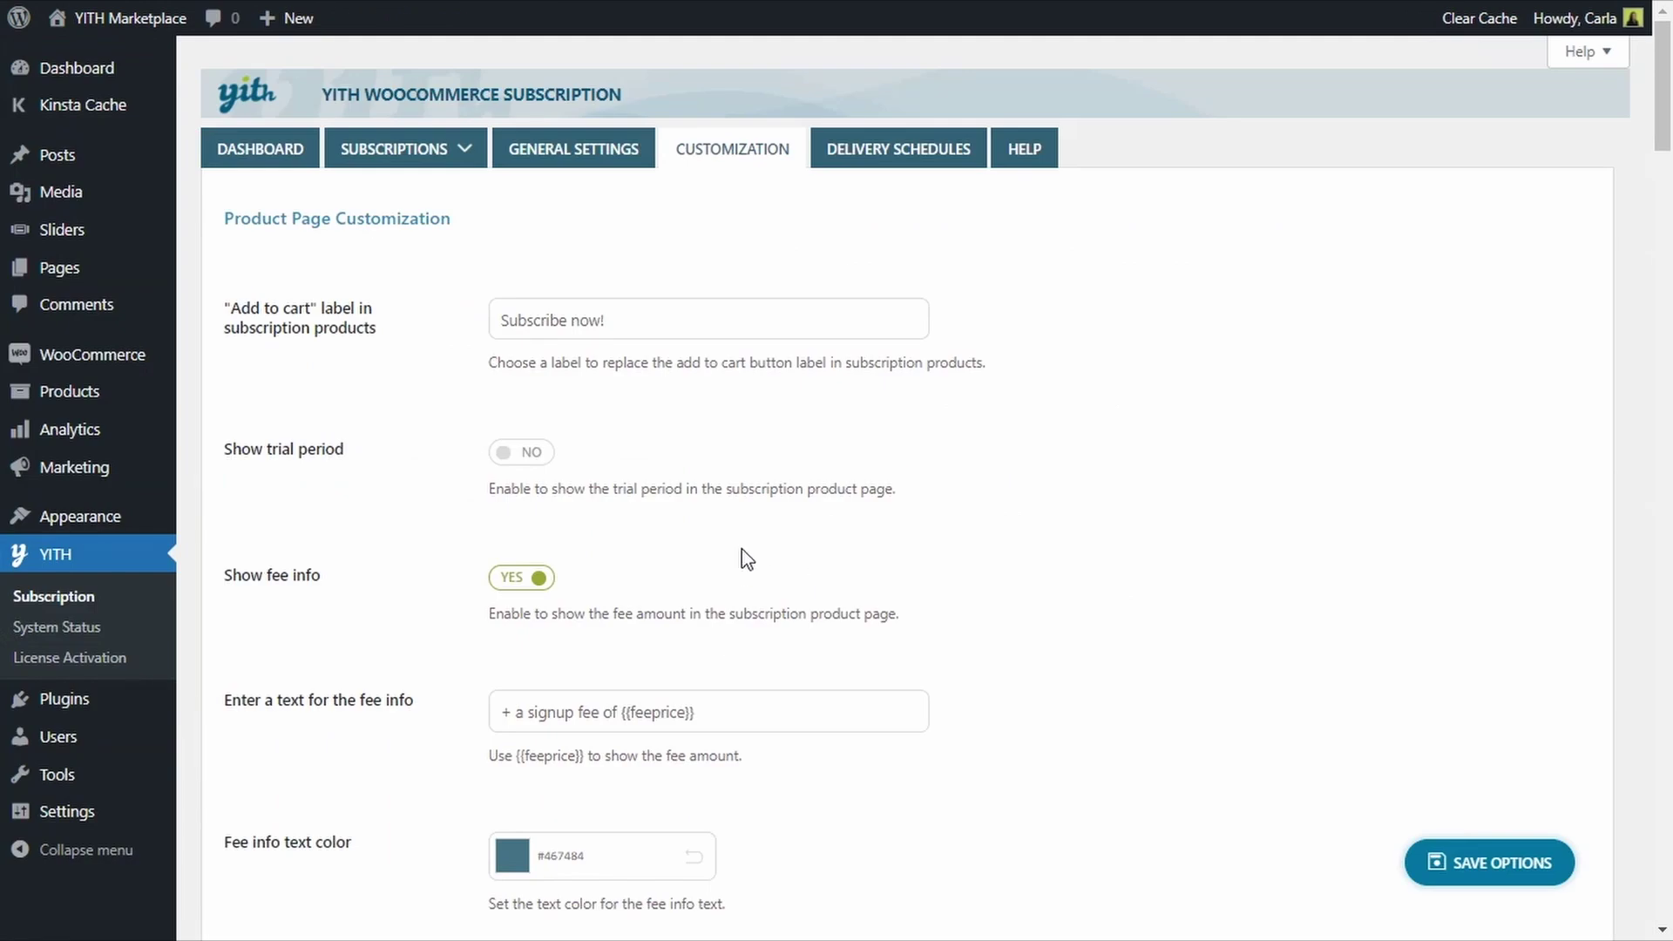
Enable showing the trial period on the product page, set the free trial text color to red, and save the options.
{"action": "left_click", "coordinate": [530, 457]}
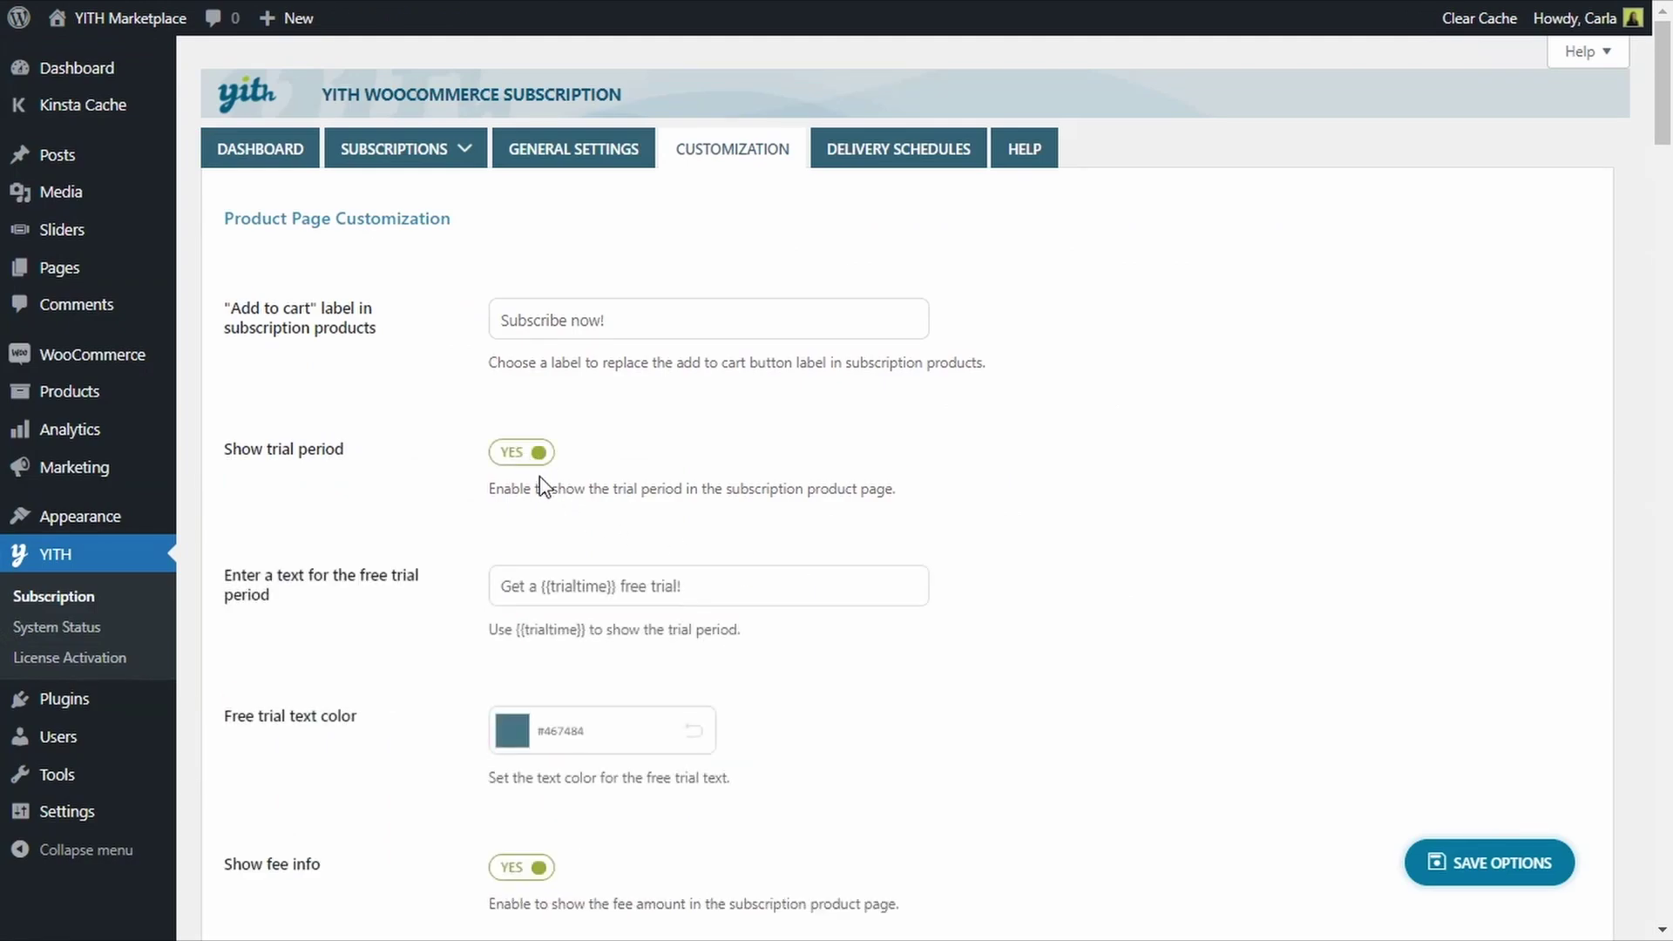
{"action": "left_click", "coordinate": [512, 732]}
{"action": "scroll", "coordinate": [515, 737], "scroll_direction": "down", "scroll_amount": 3}
{"action": "left_click", "coordinate": [674, 716]}
{"action": "left_click", "coordinate": [656, 588]}
{"action": "left_click", "coordinate": [1459, 882]}
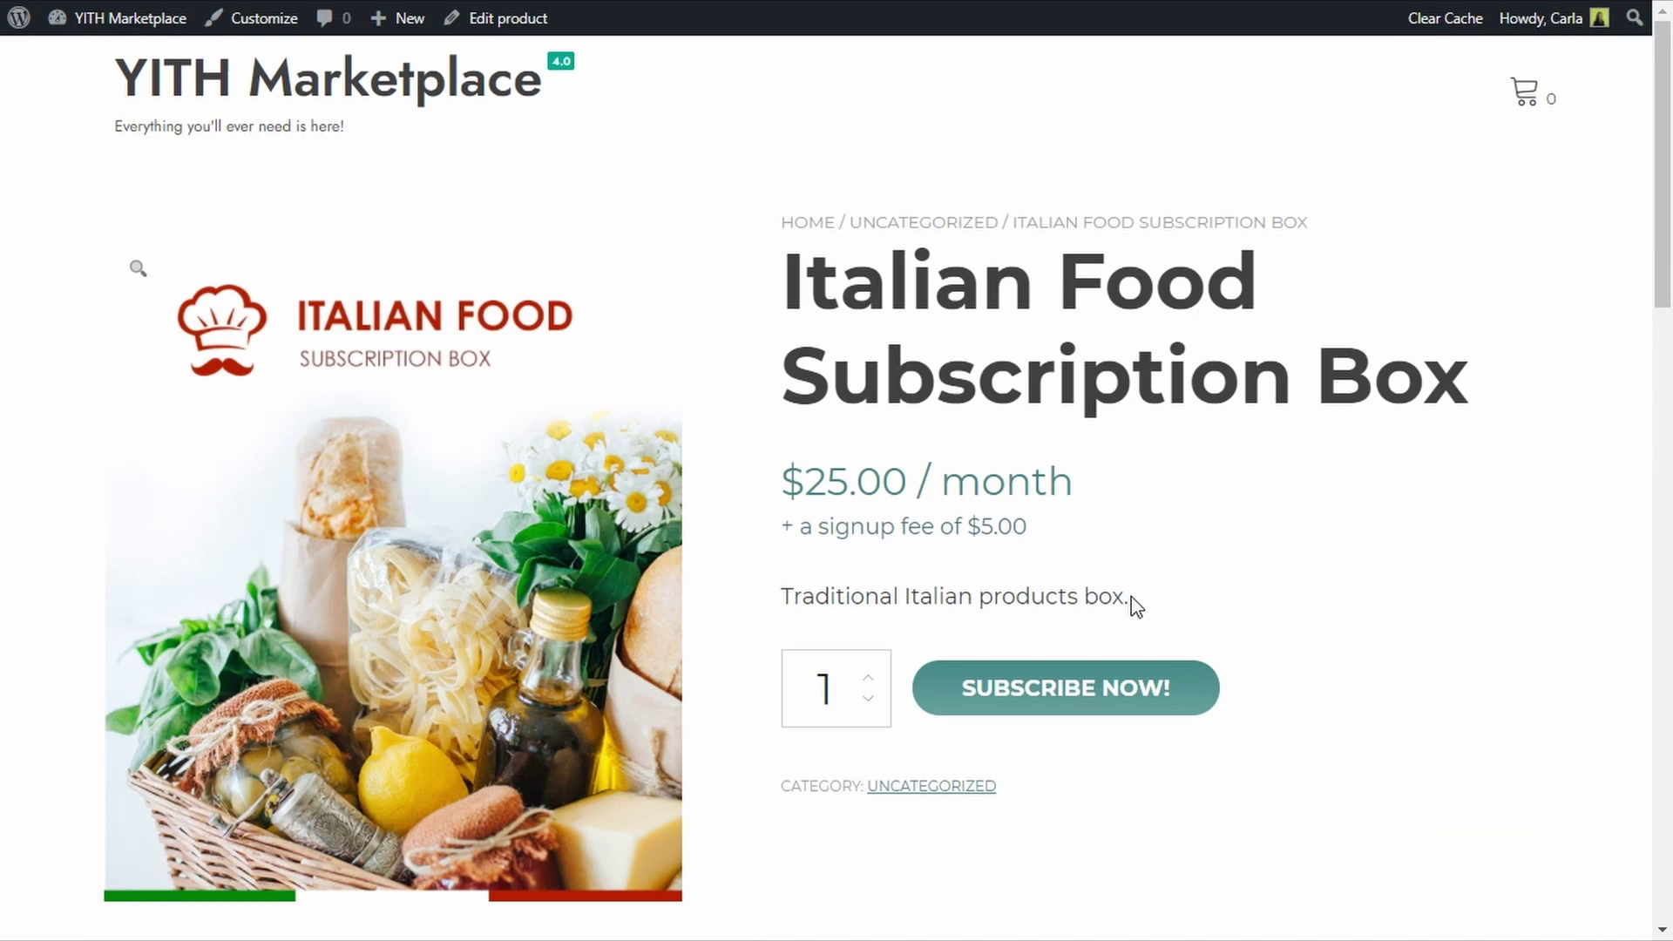
Reload the Italian Food Subscription Box product page and check the color of the free trial text.
{"action": "key", "text": "F5"}
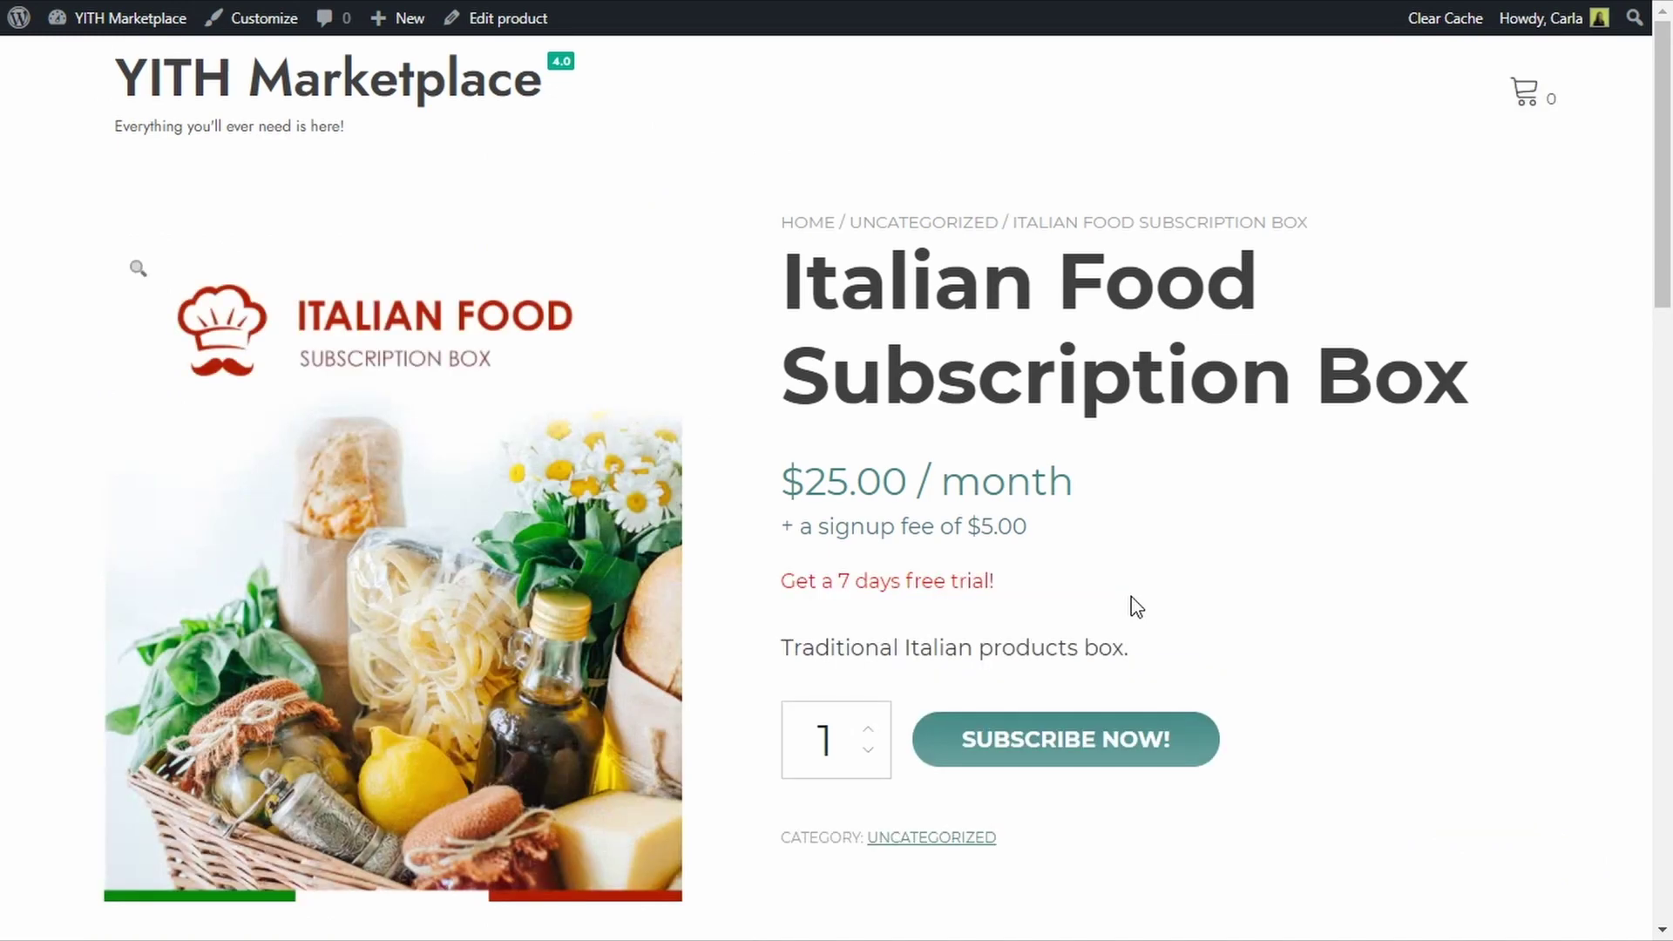
{"action": "left_click_drag", "start_coordinate": [787, 586], "coordinate": [1002, 587]}
{"action": "left_click", "coordinate": [1003, 595]}
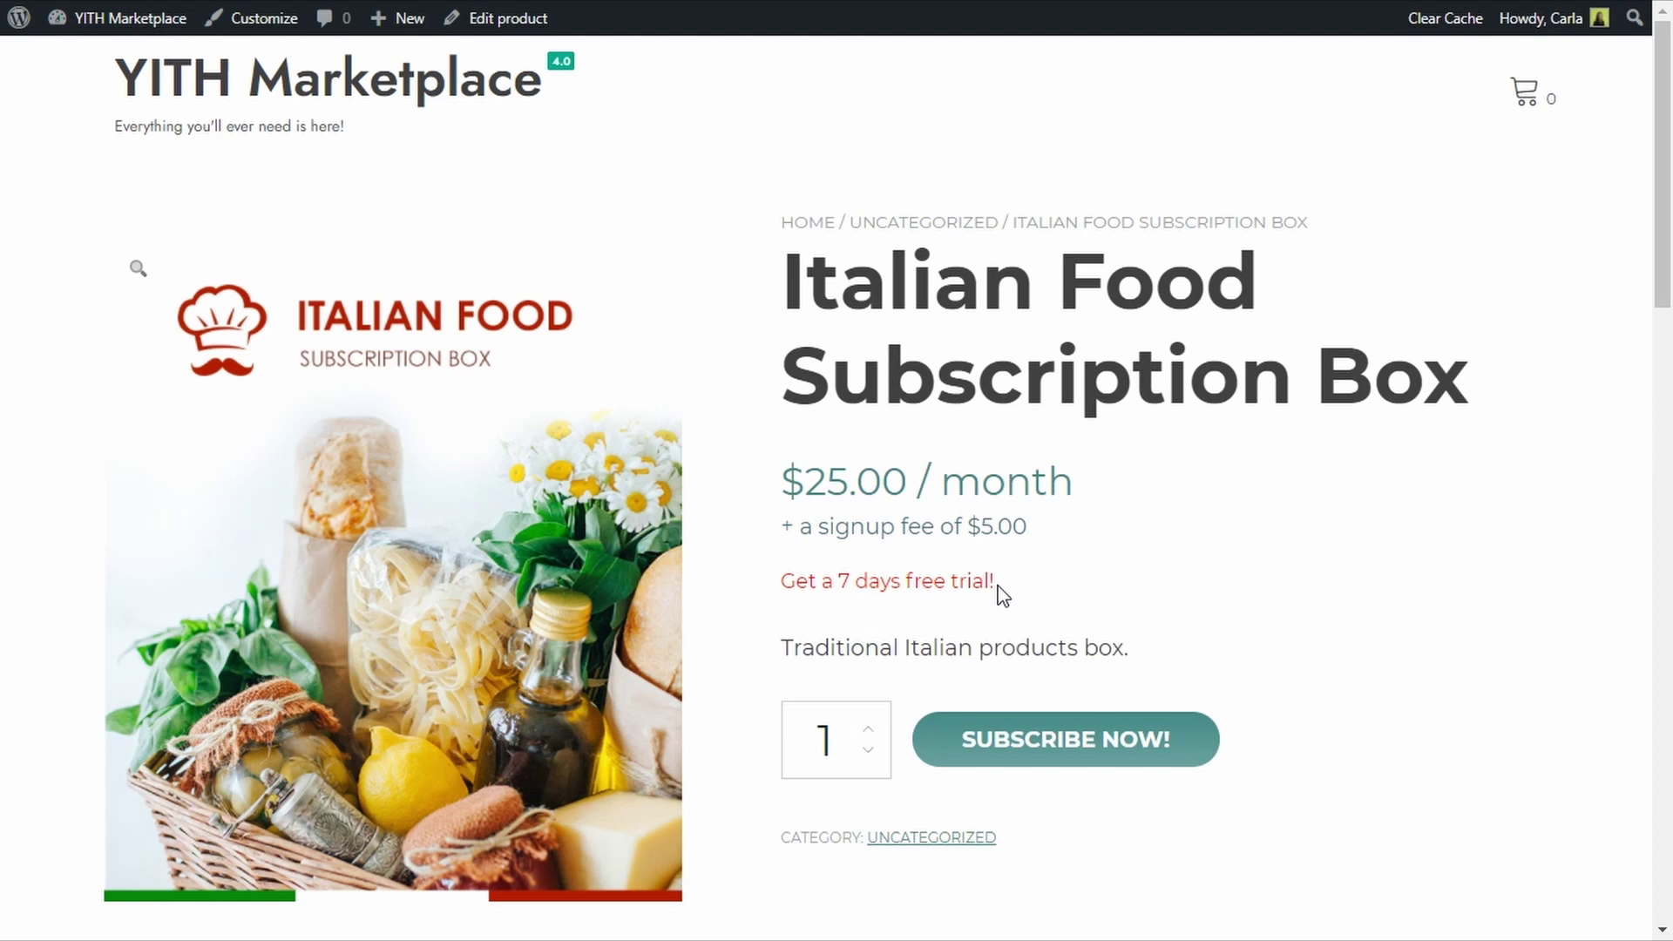